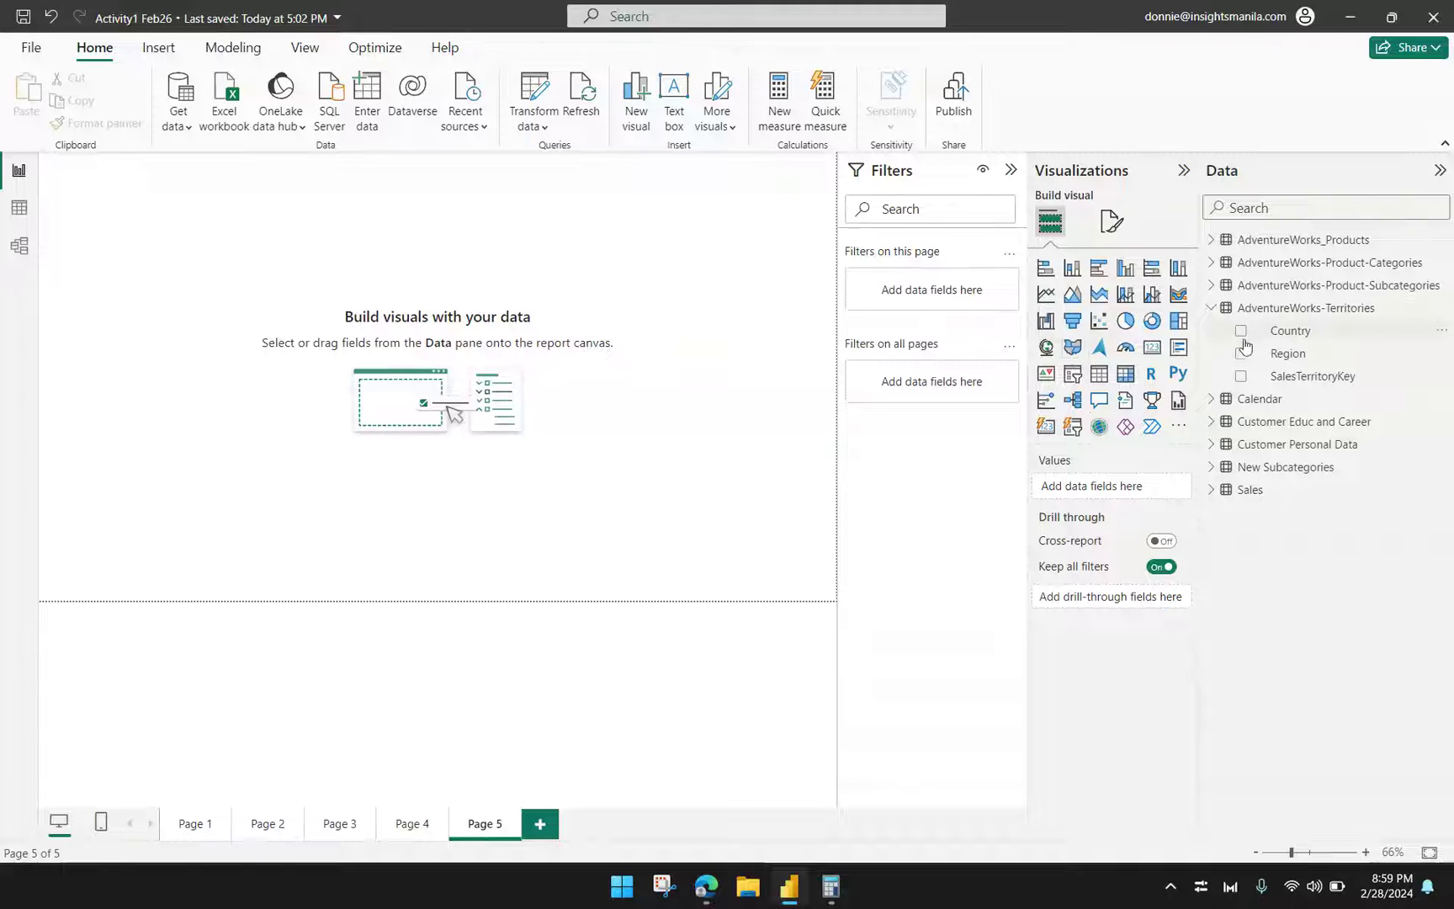
Step: Display the AdventureWorks-Territories table's ten rows of regions and countries in Table view
{"action": "left_click", "coordinate": [1249, 306]}
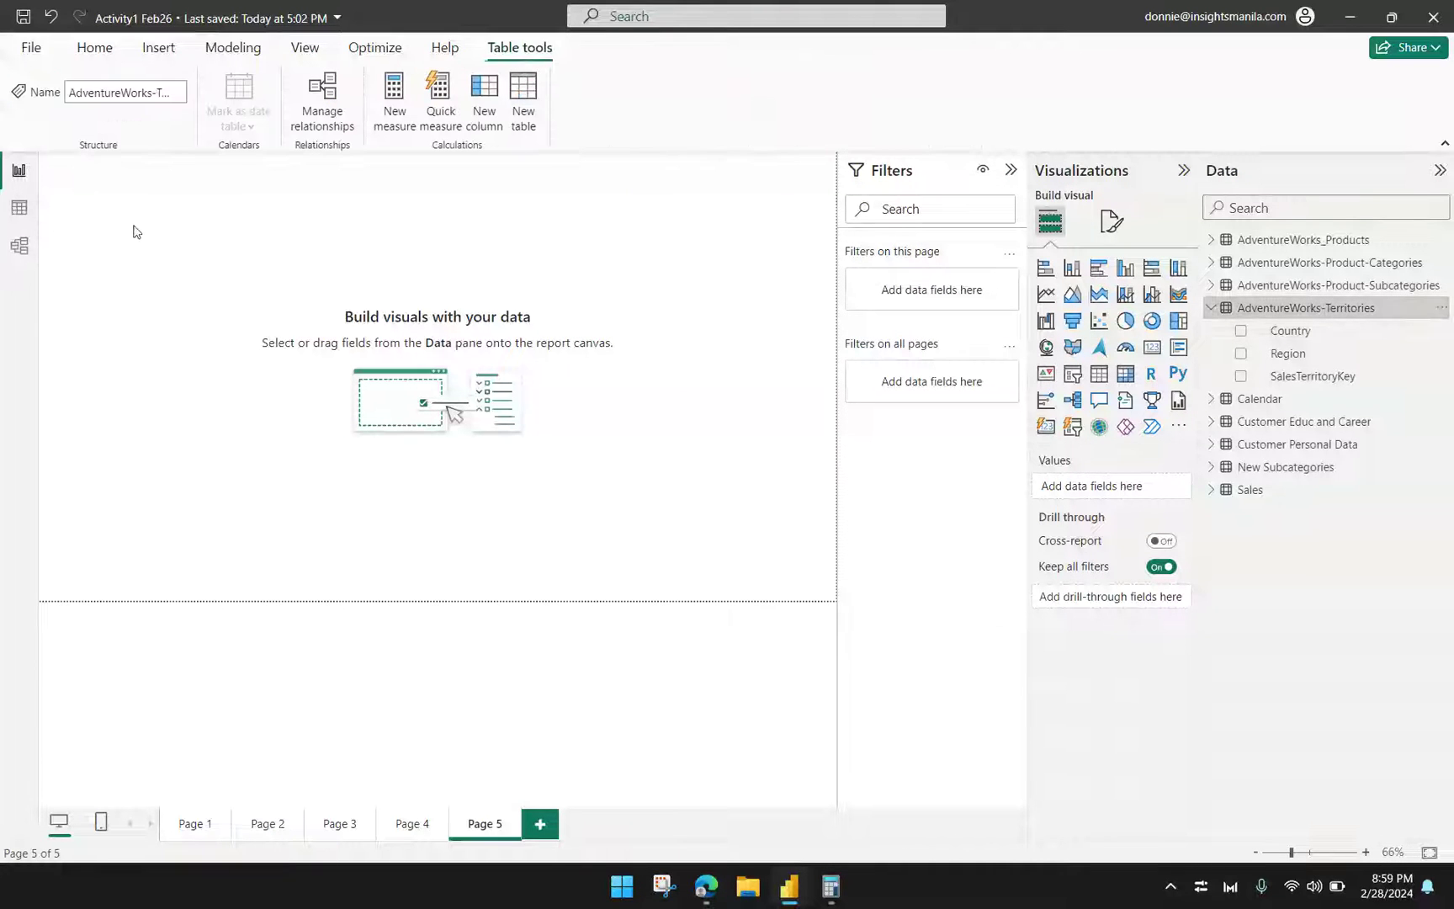
{"action": "left_click", "coordinate": [22, 208]}
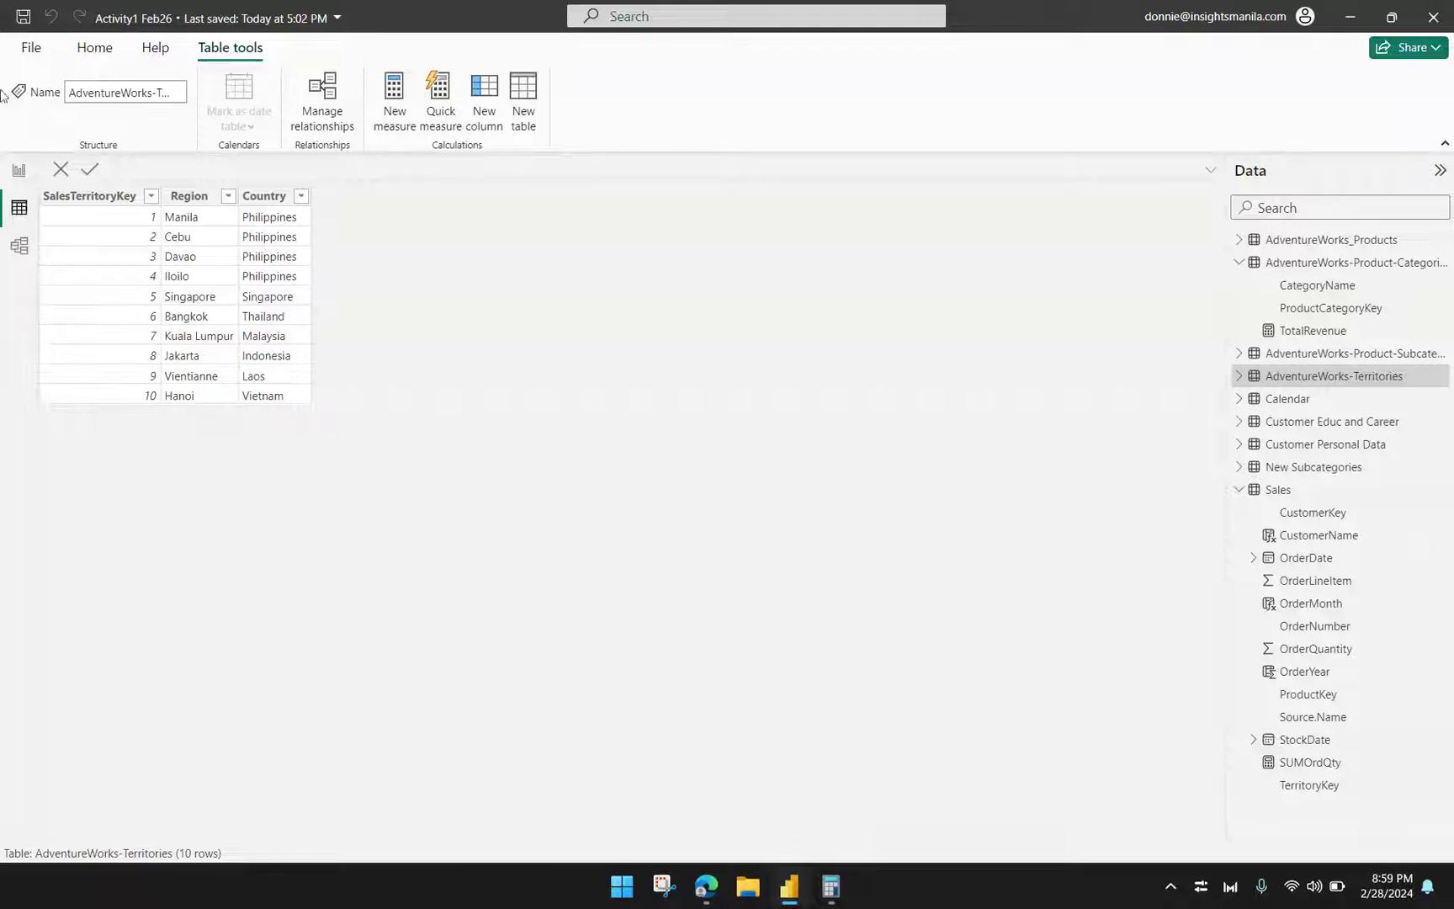
{"action": "left_click", "coordinate": [30, 49]}
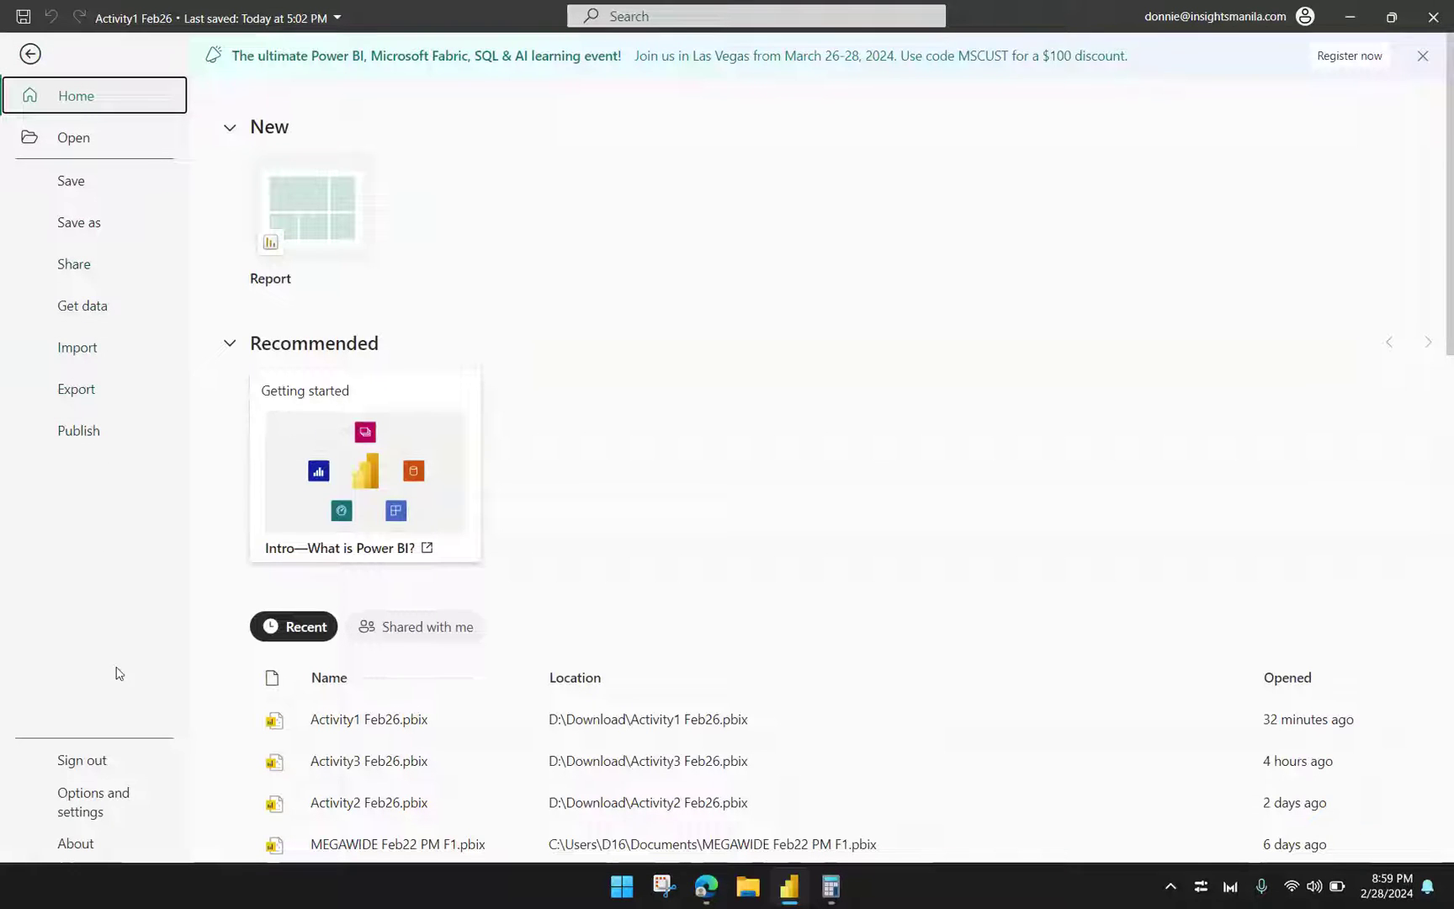
{"action": "left_click", "coordinate": [131, 816]}
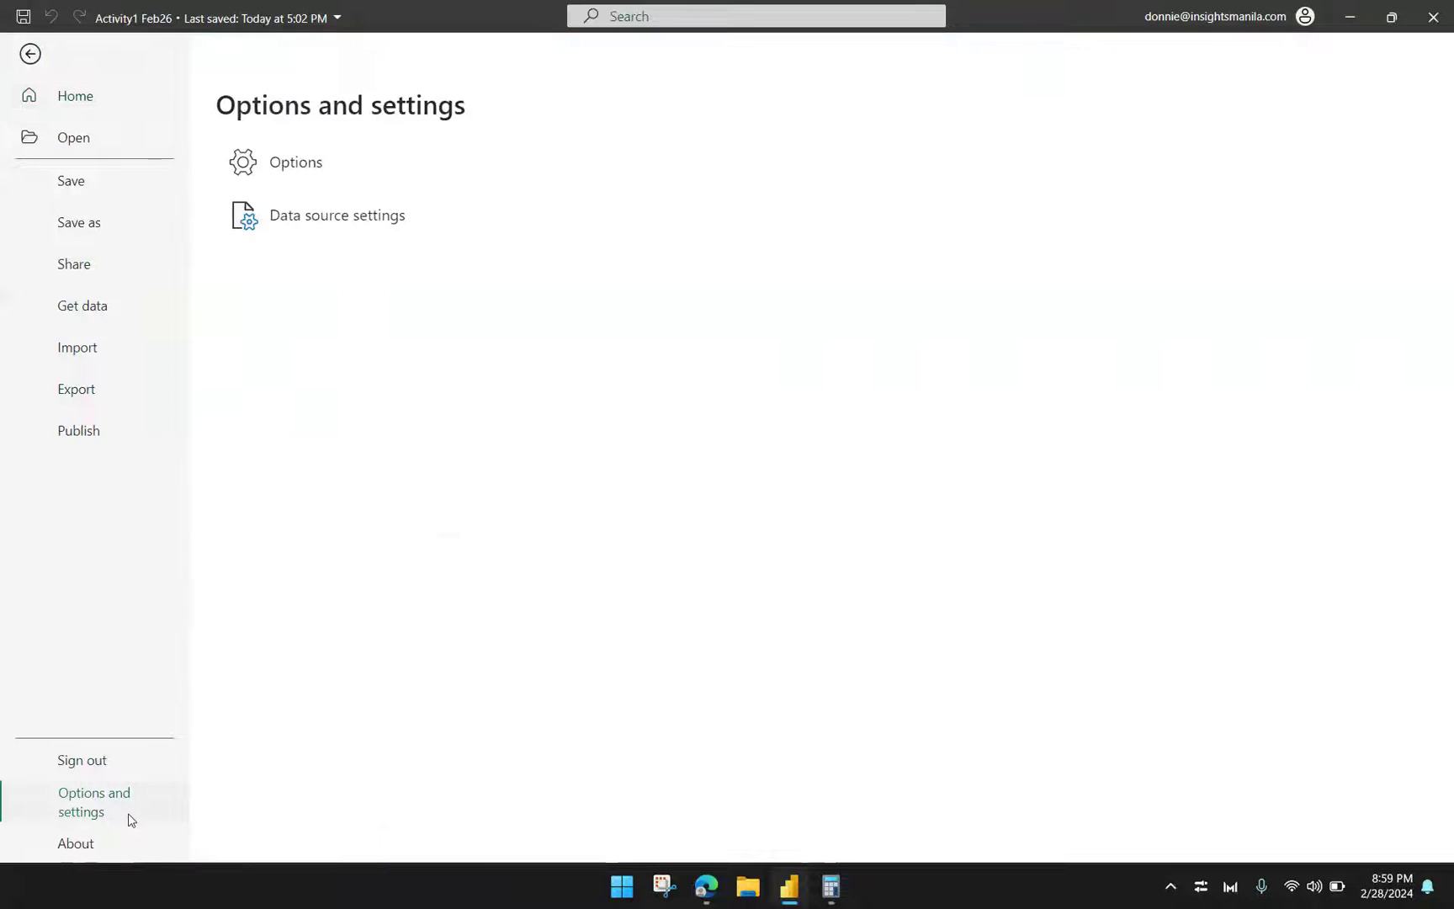
{"action": "left_click", "coordinate": [366, 173]}
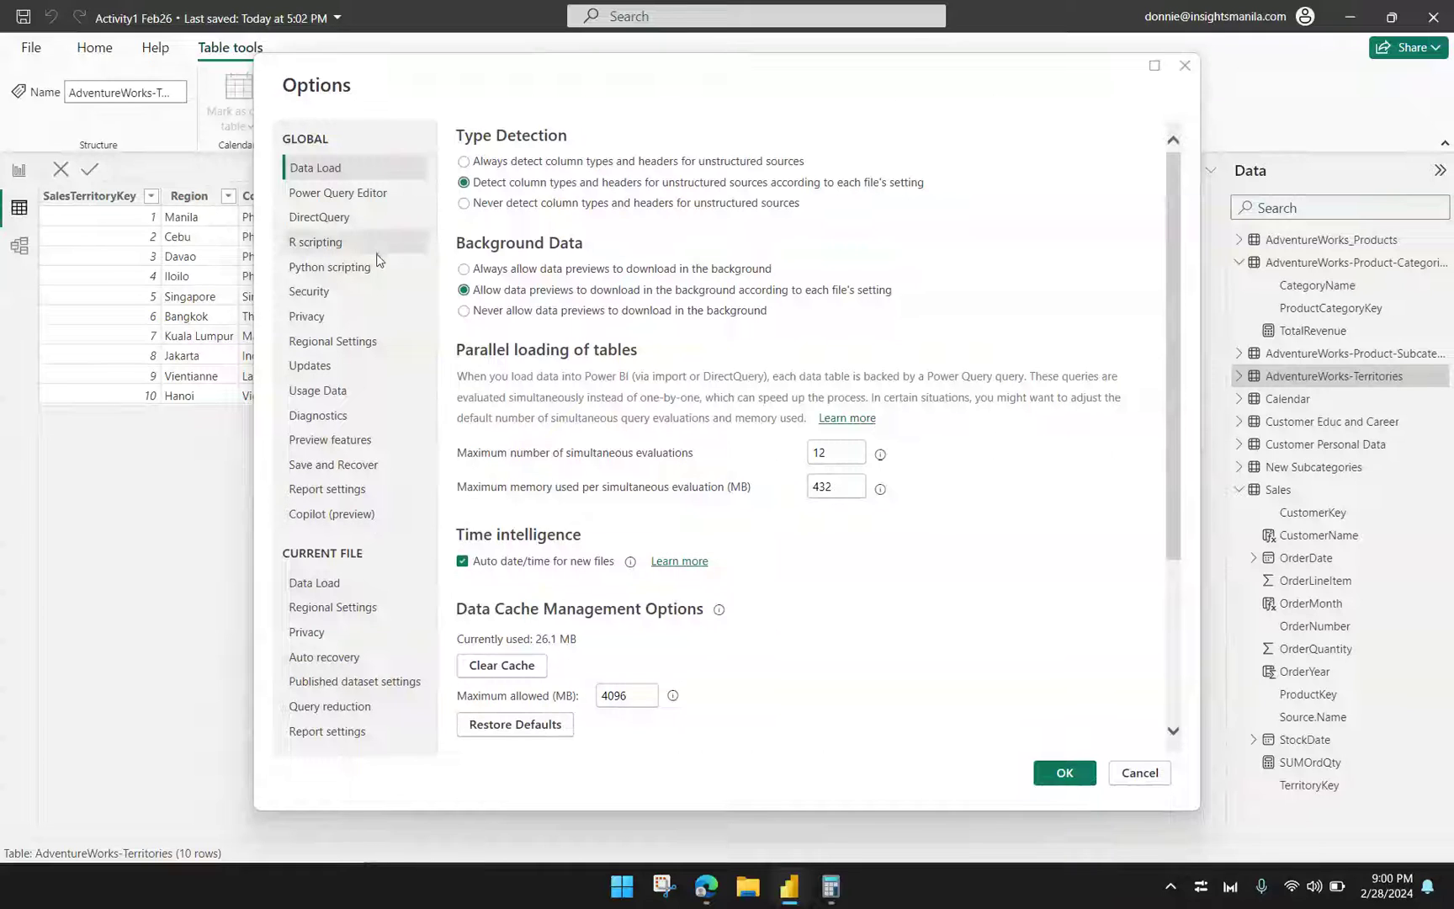
{"action": "left_click", "coordinate": [377, 305]}
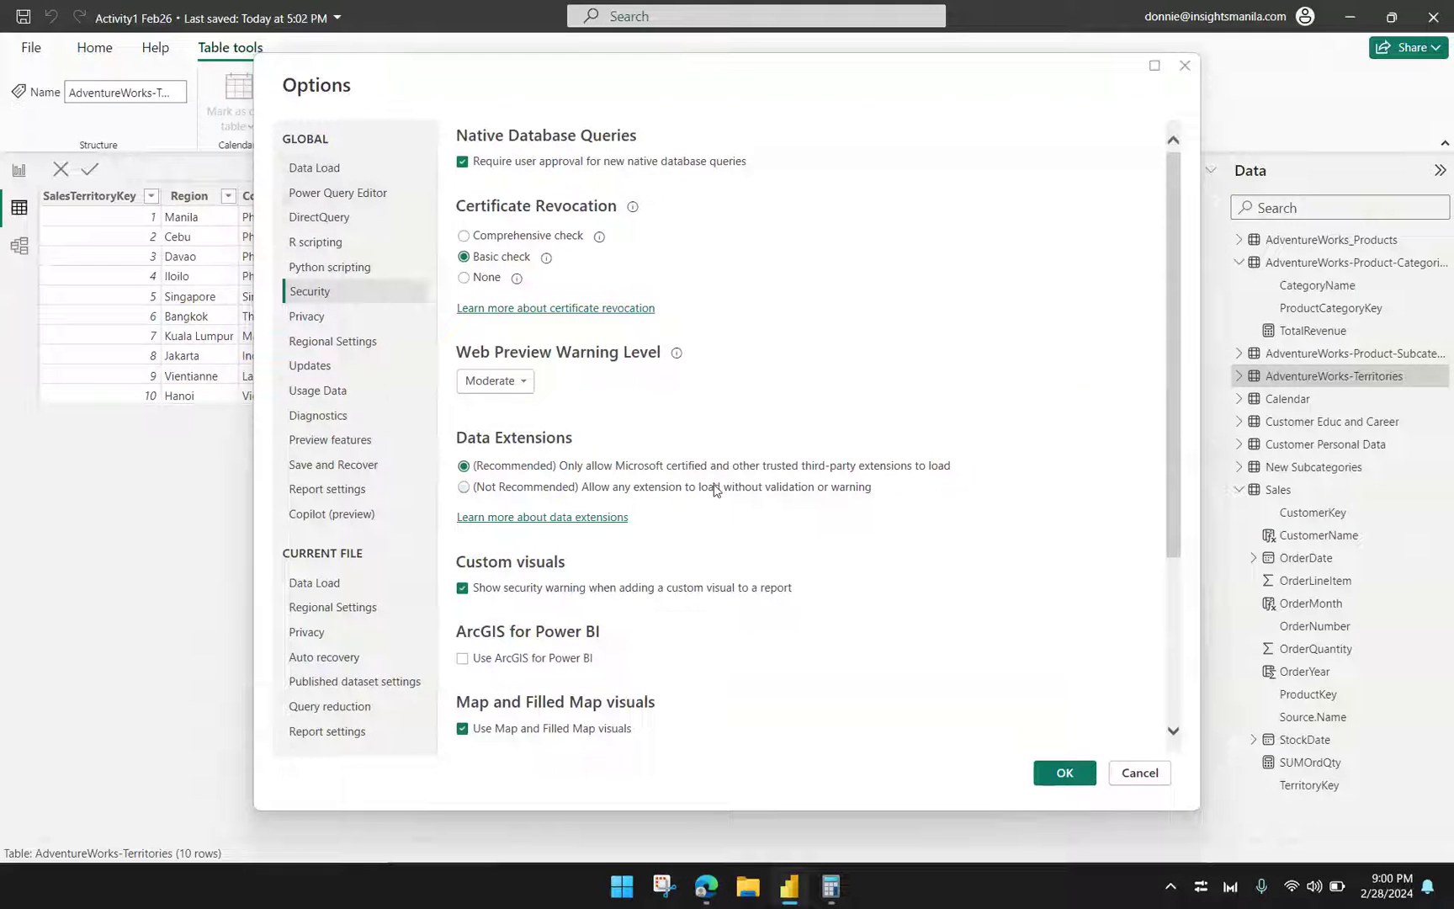
{"action": "scroll", "coordinate": [713, 491], "scroll_direction": "down", "scroll_amount": 3}
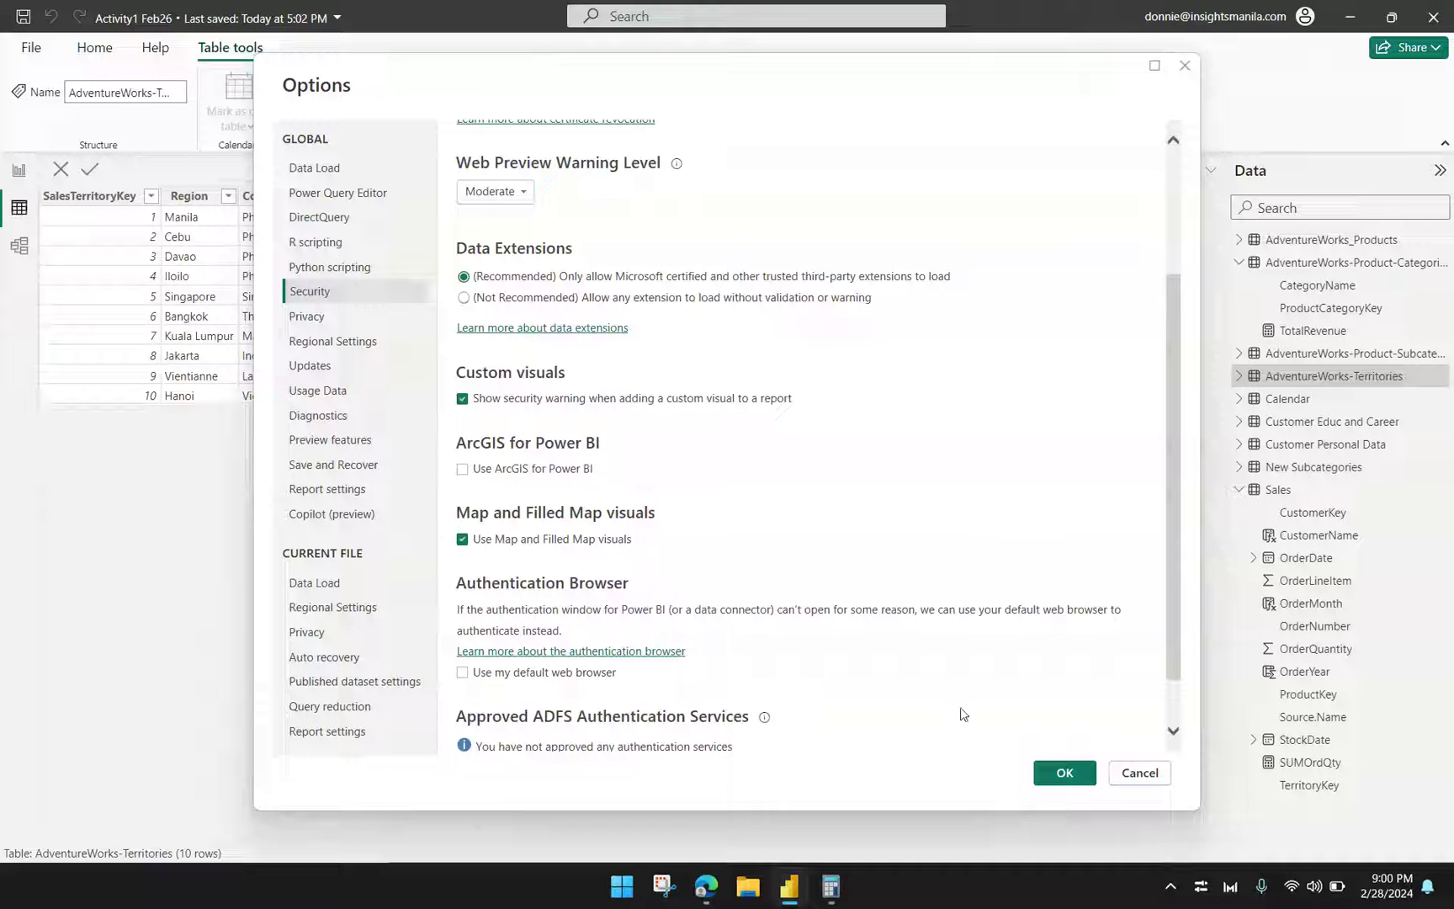
{"action": "left_click", "coordinate": [1063, 775]}
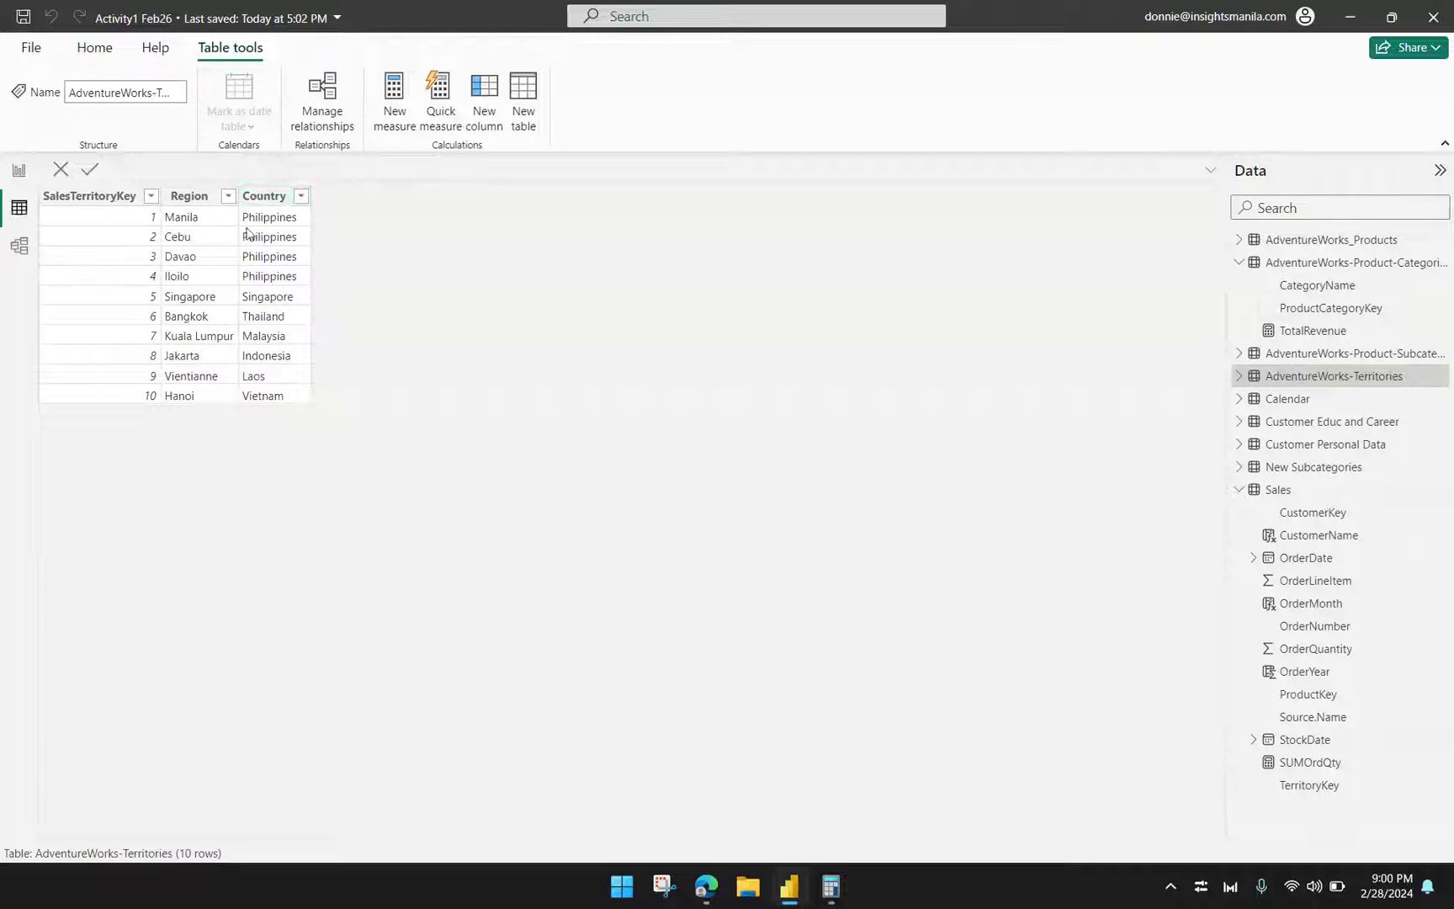
Step: Switch to Model view and move the AdventureWorks-Territories table lower and left
{"action": "left_click", "coordinate": [20, 246]}
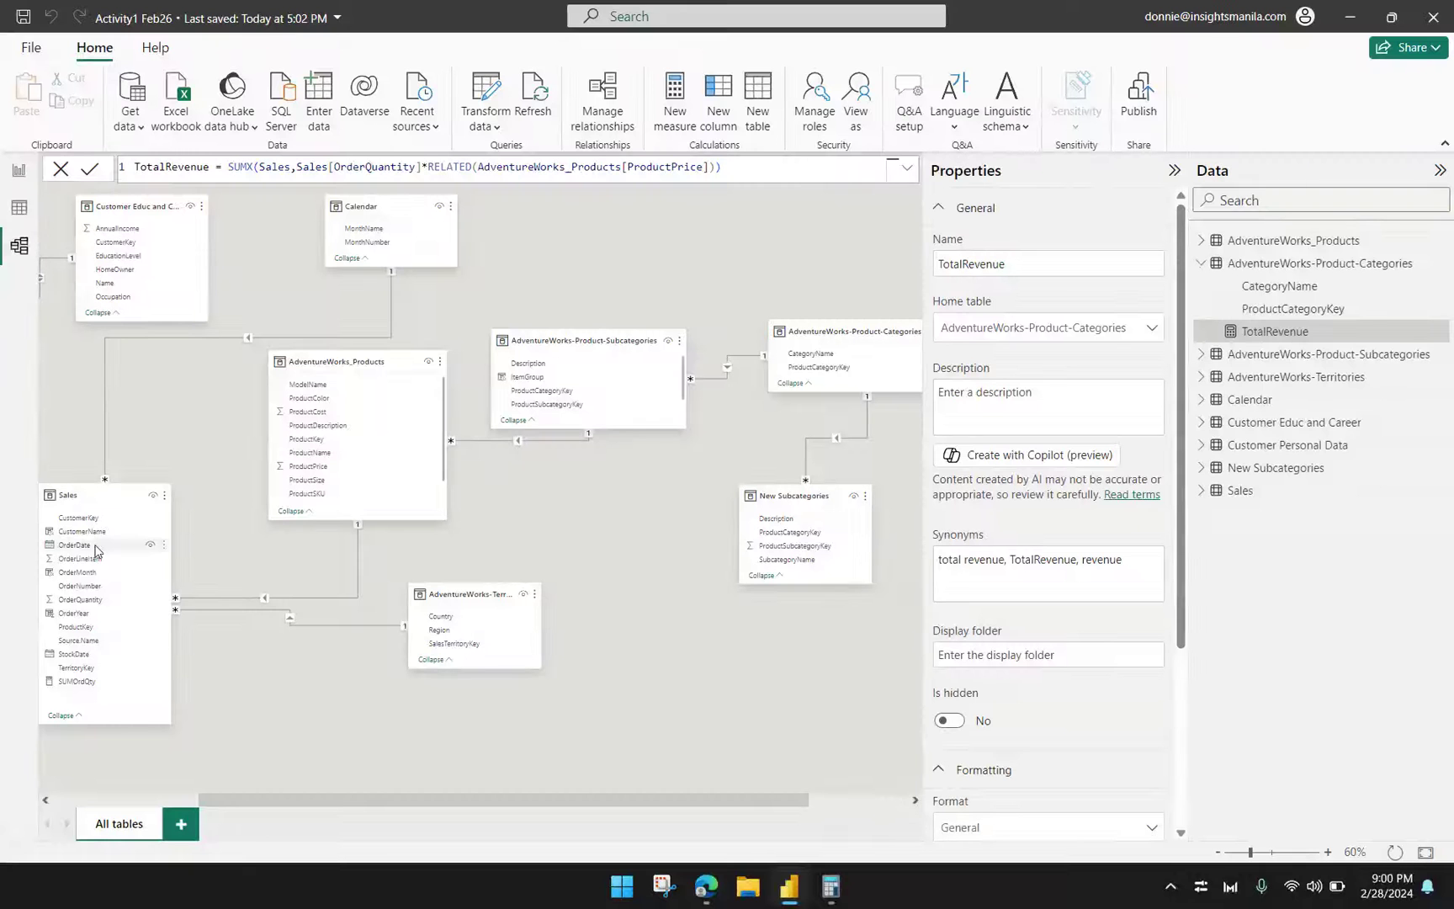
{"action": "left_click_drag", "start_coordinate": [447, 800], "coordinate": [301, 799]}
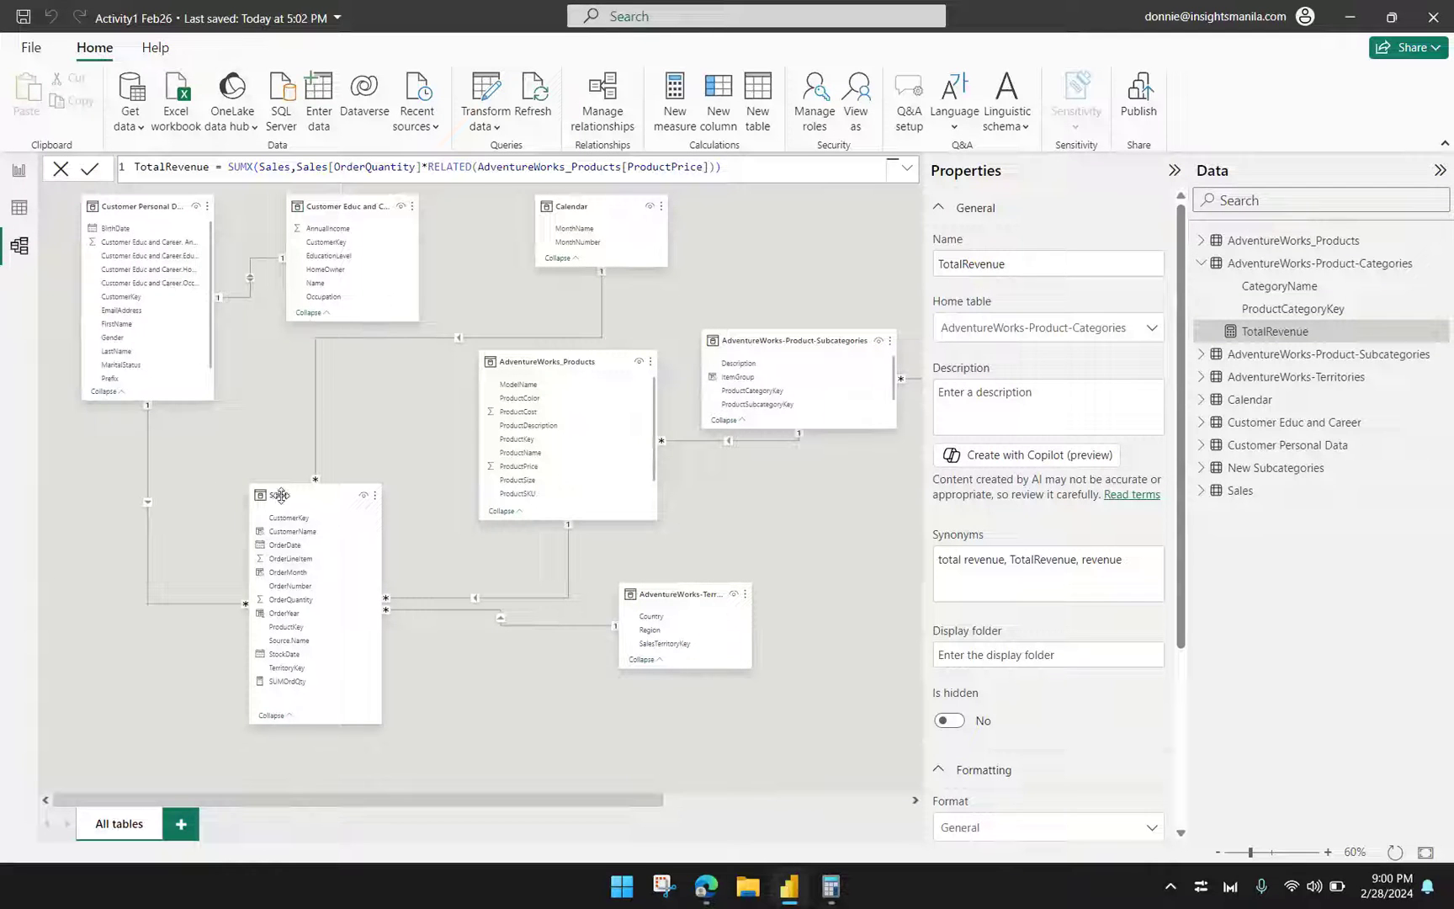
{"action": "mouse_move", "coordinate": [281, 501]}
{"action": "left_mouse_down"}
{"action": "mouse_move", "coordinate": [299, 486]}
{"action": "mouse_move", "coordinate": [291, 502]}
{"action": "left_mouse_up"}
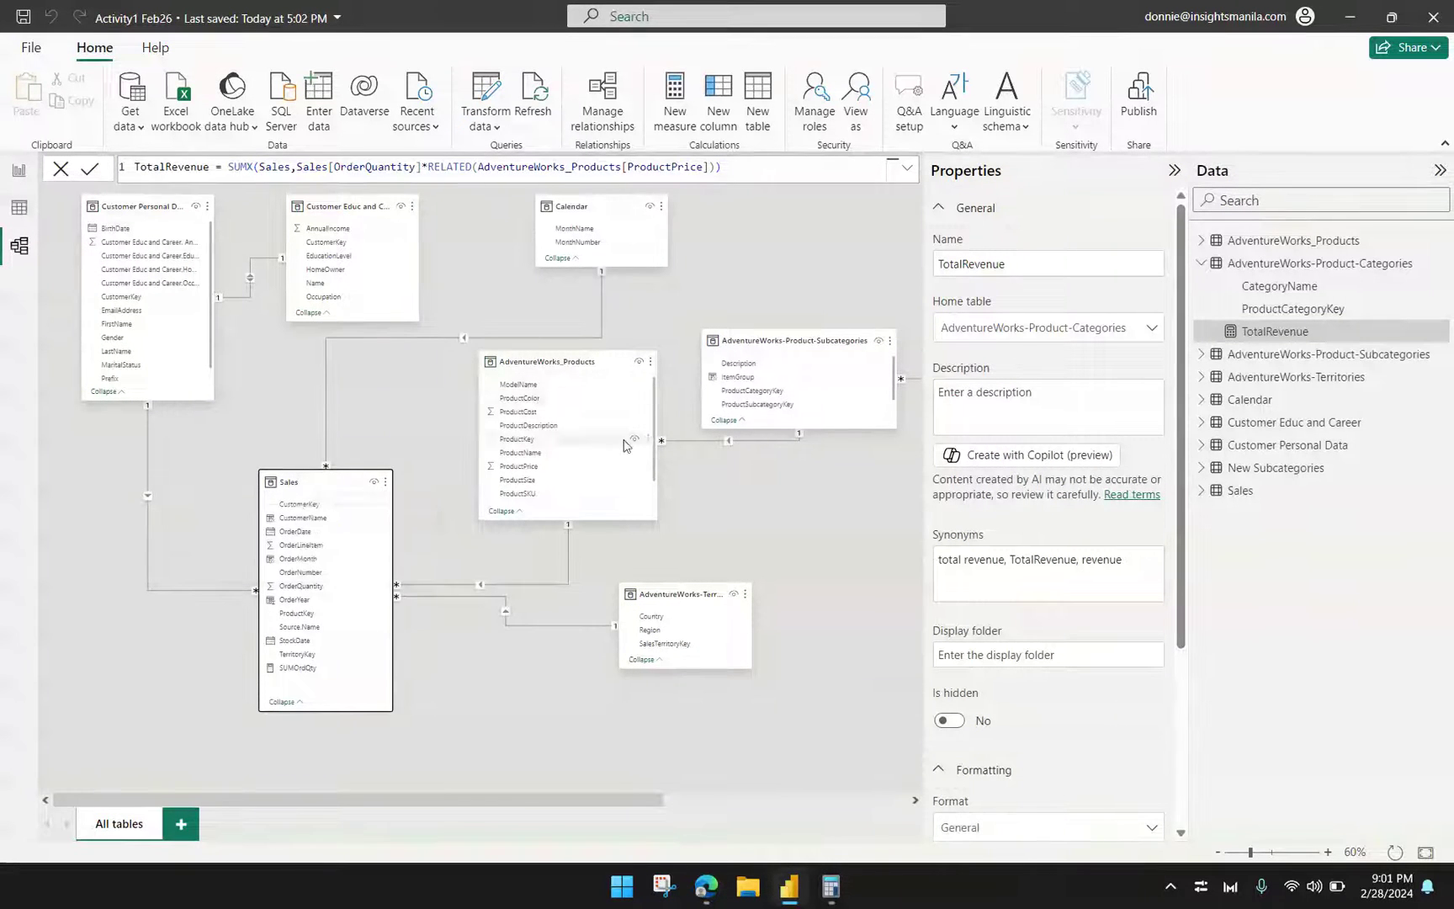
{"action": "left_click_drag", "start_coordinate": [678, 599], "coordinate": [609, 653]}
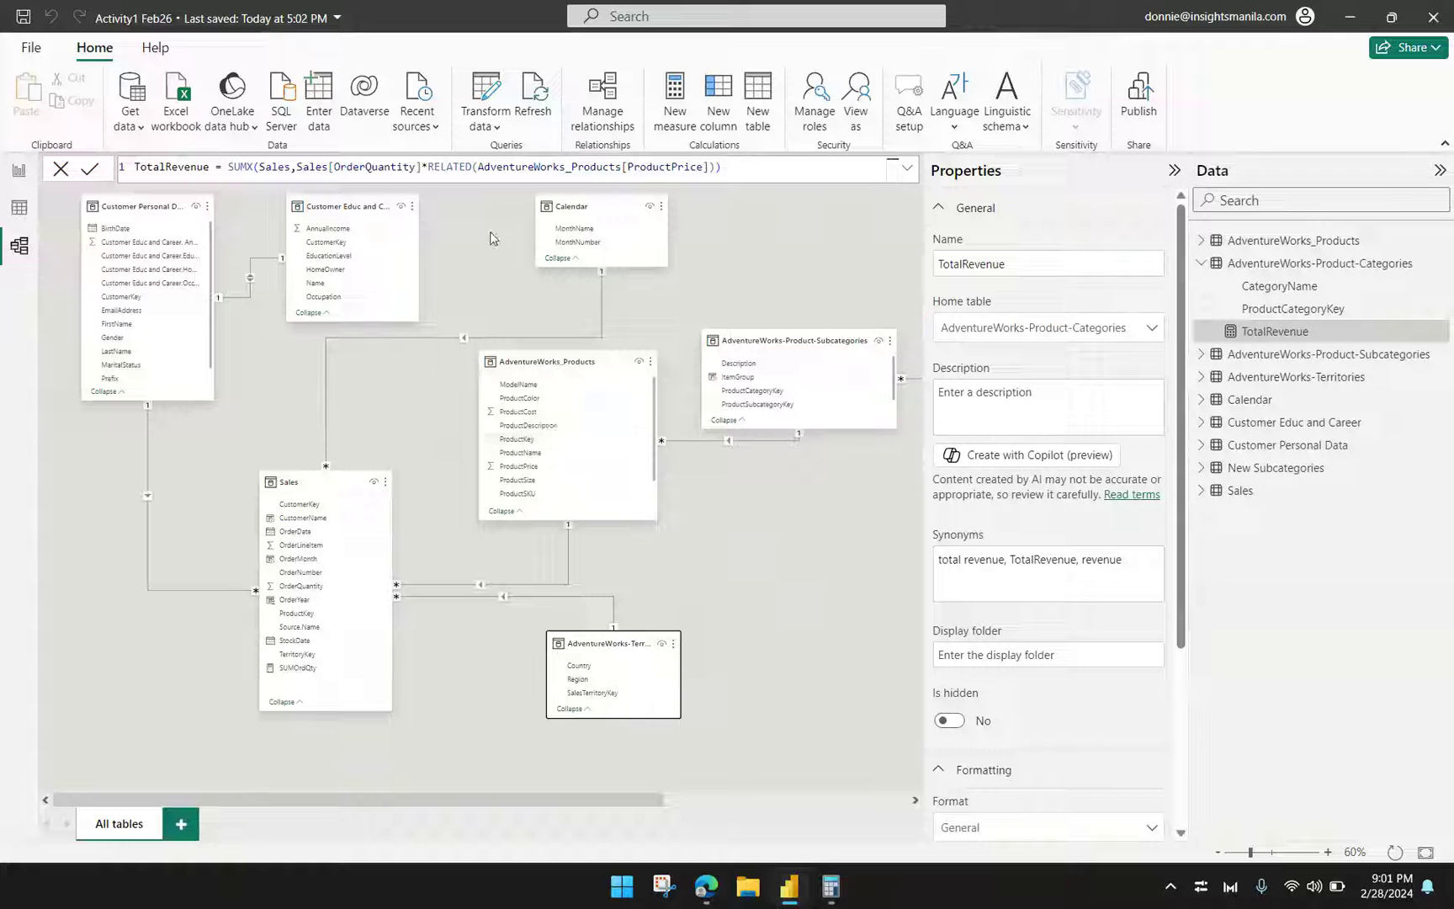
Step: Collapse Properties, then widen AdventureWorks-Territories and position it beneath the Sales table
{"action": "left_click", "coordinate": [1173, 171]}
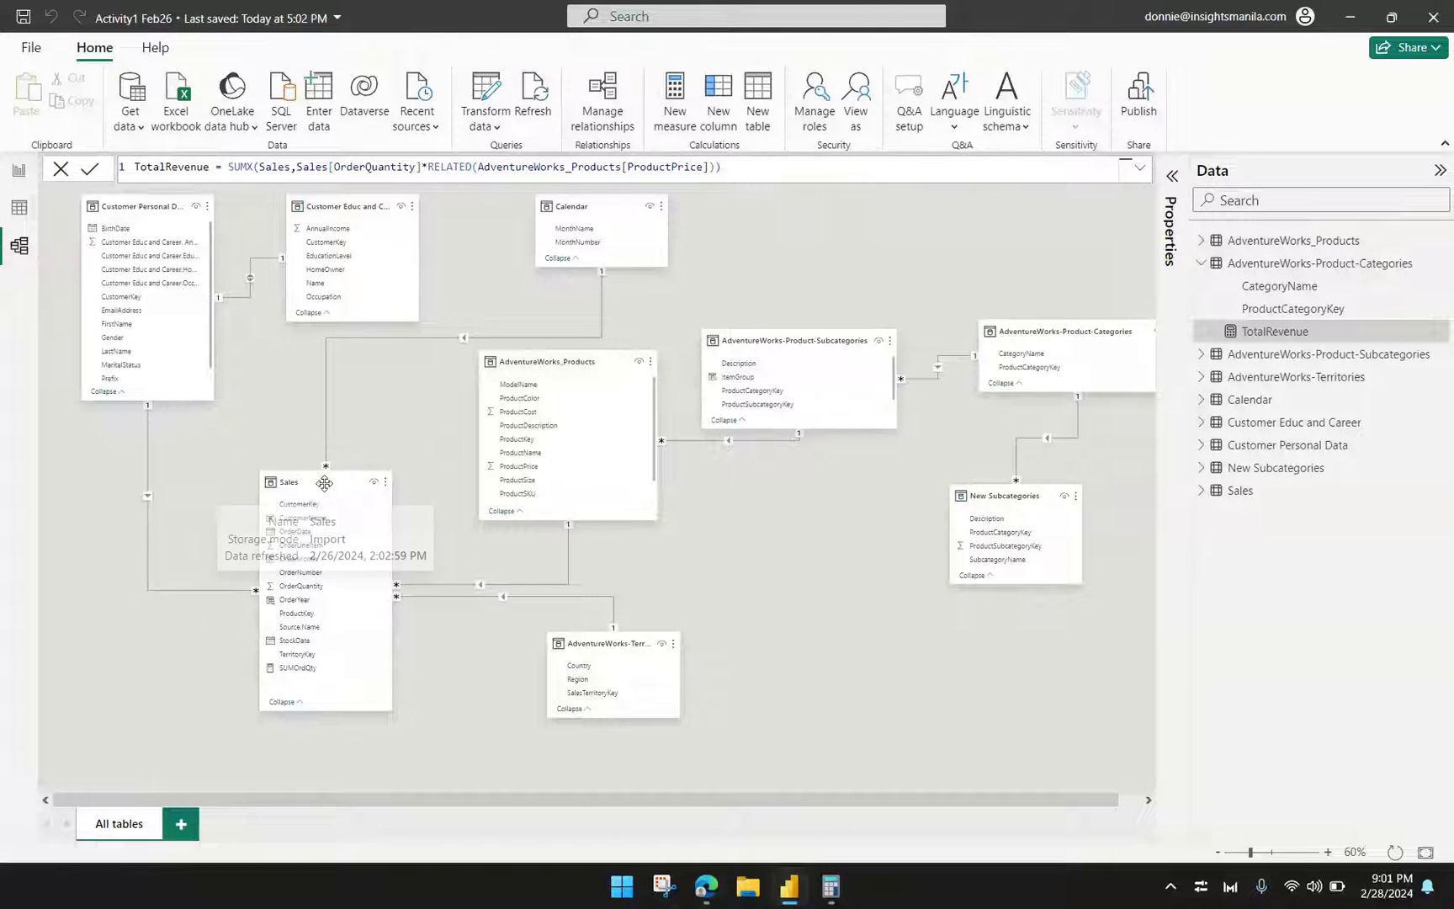
{"action": "left_click", "coordinate": [285, 483]}
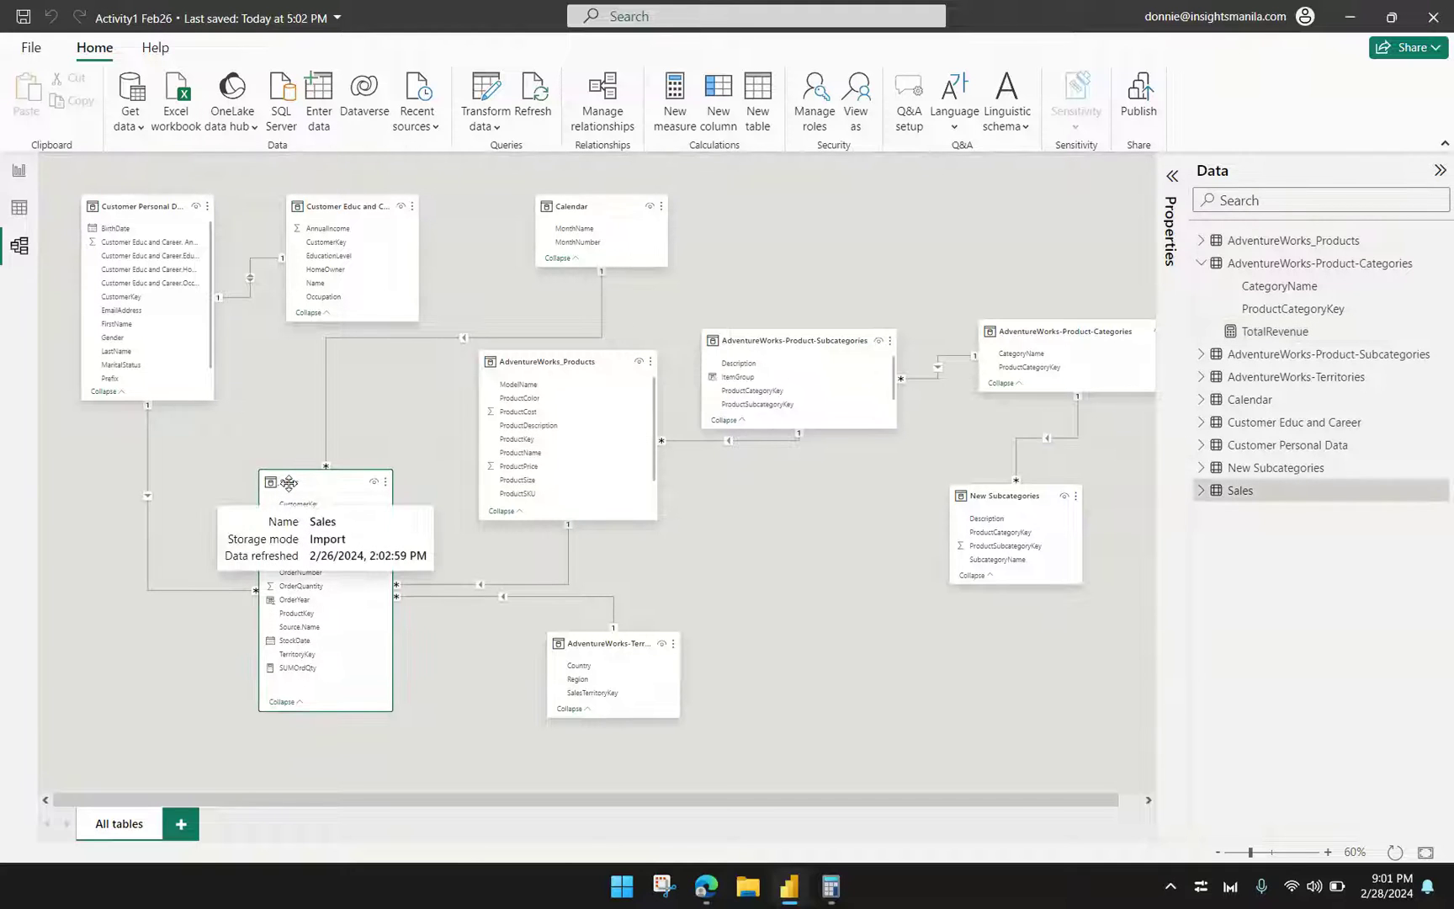
{"action": "left_click_drag", "start_coordinate": [608, 648], "coordinate": [649, 647]}
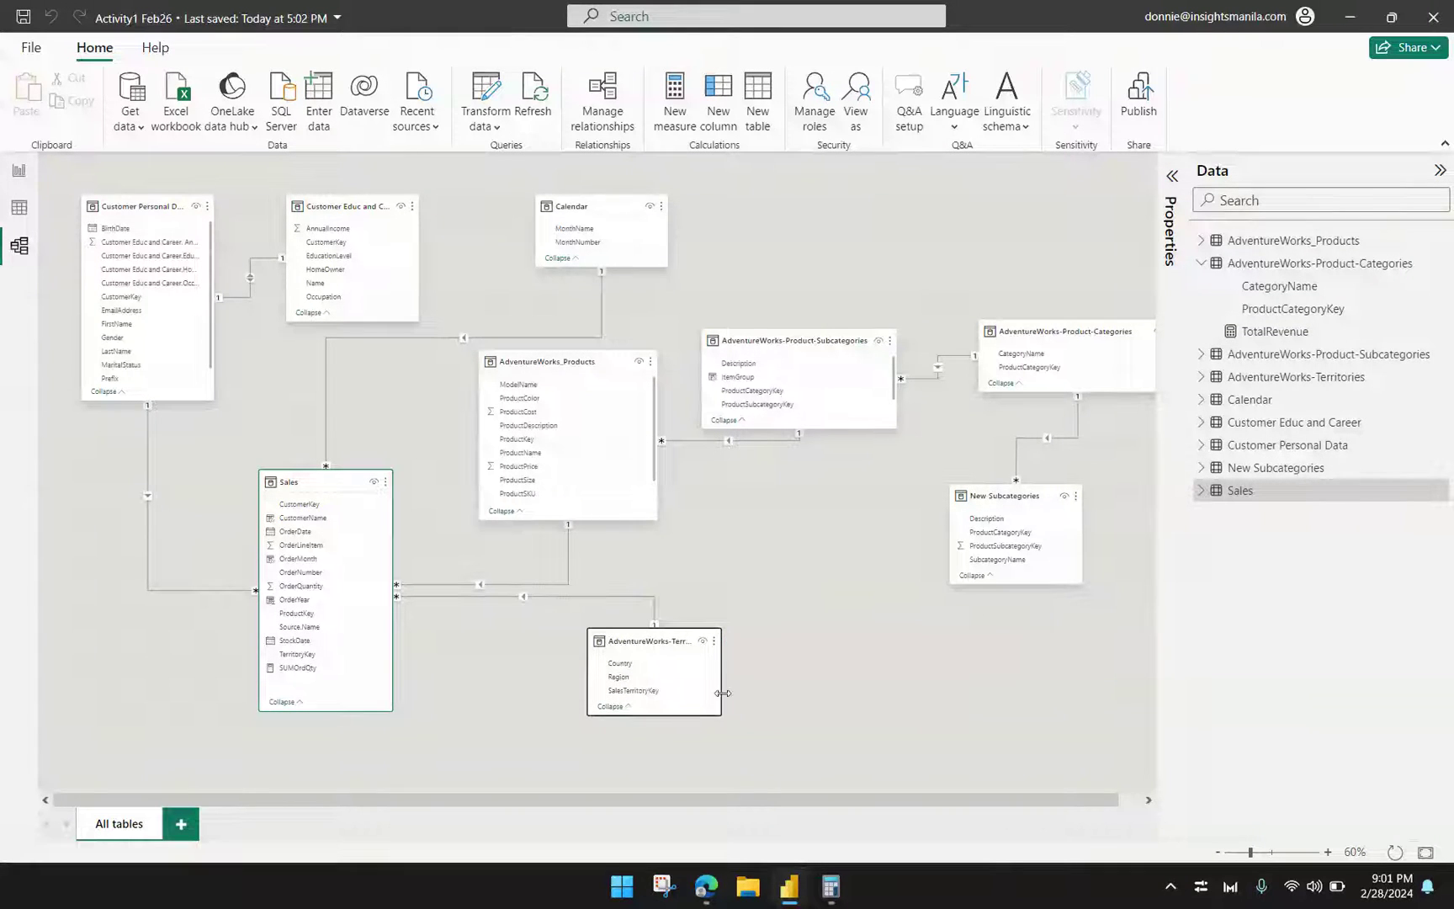
{"action": "left_click_drag", "start_coordinate": [721, 692], "coordinate": [831, 692]}
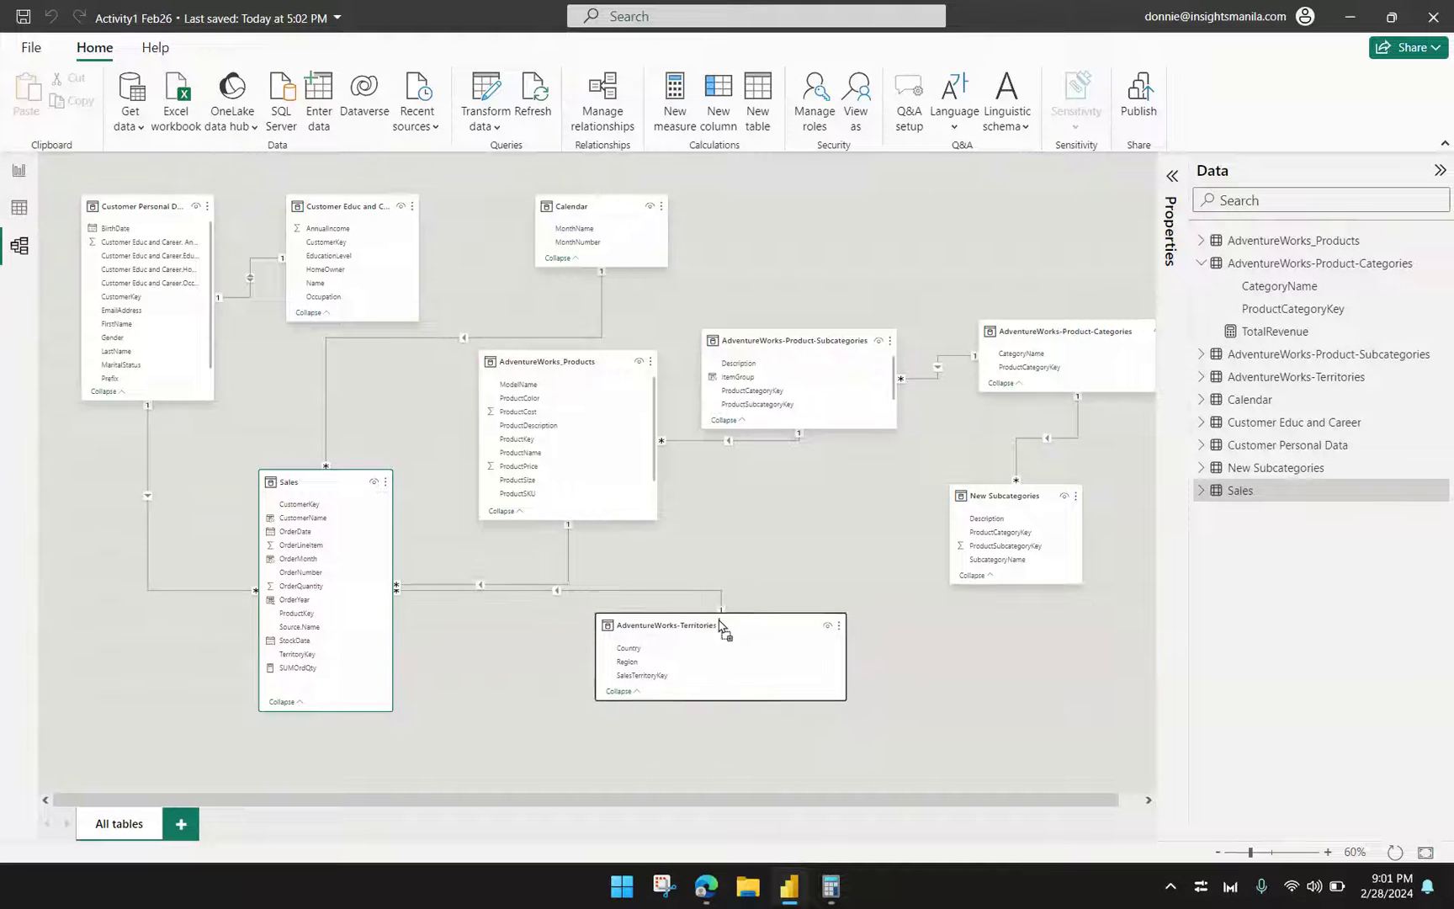
{"action": "left_click_drag", "start_coordinate": [703, 637], "coordinate": [698, 663]}
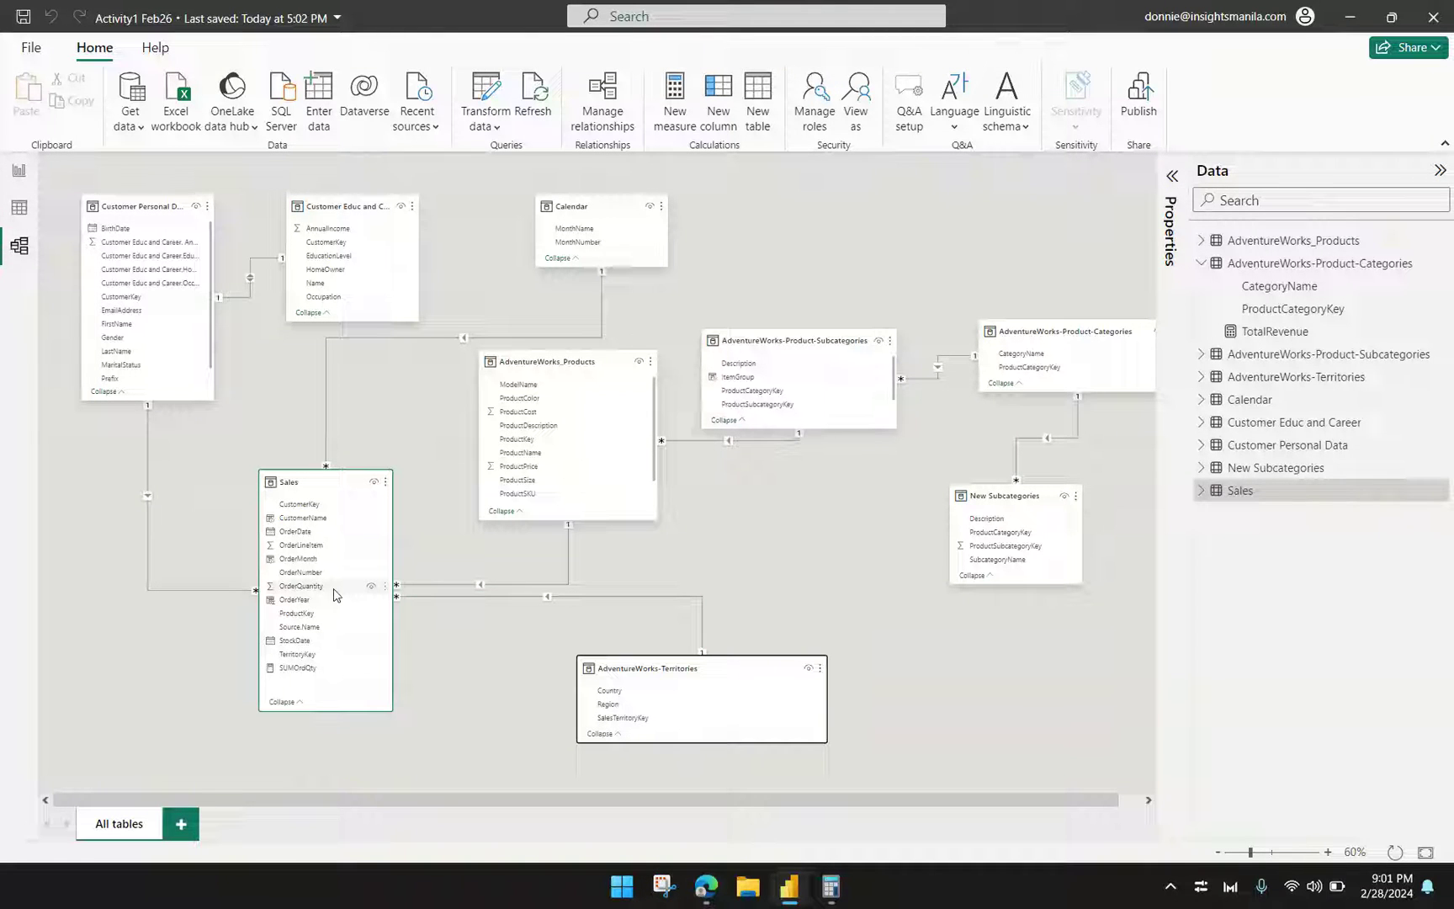
Step: Add an enlarged, centred filled map to Page 5 with Country as its location
{"action": "left_click", "coordinate": [22, 171]}
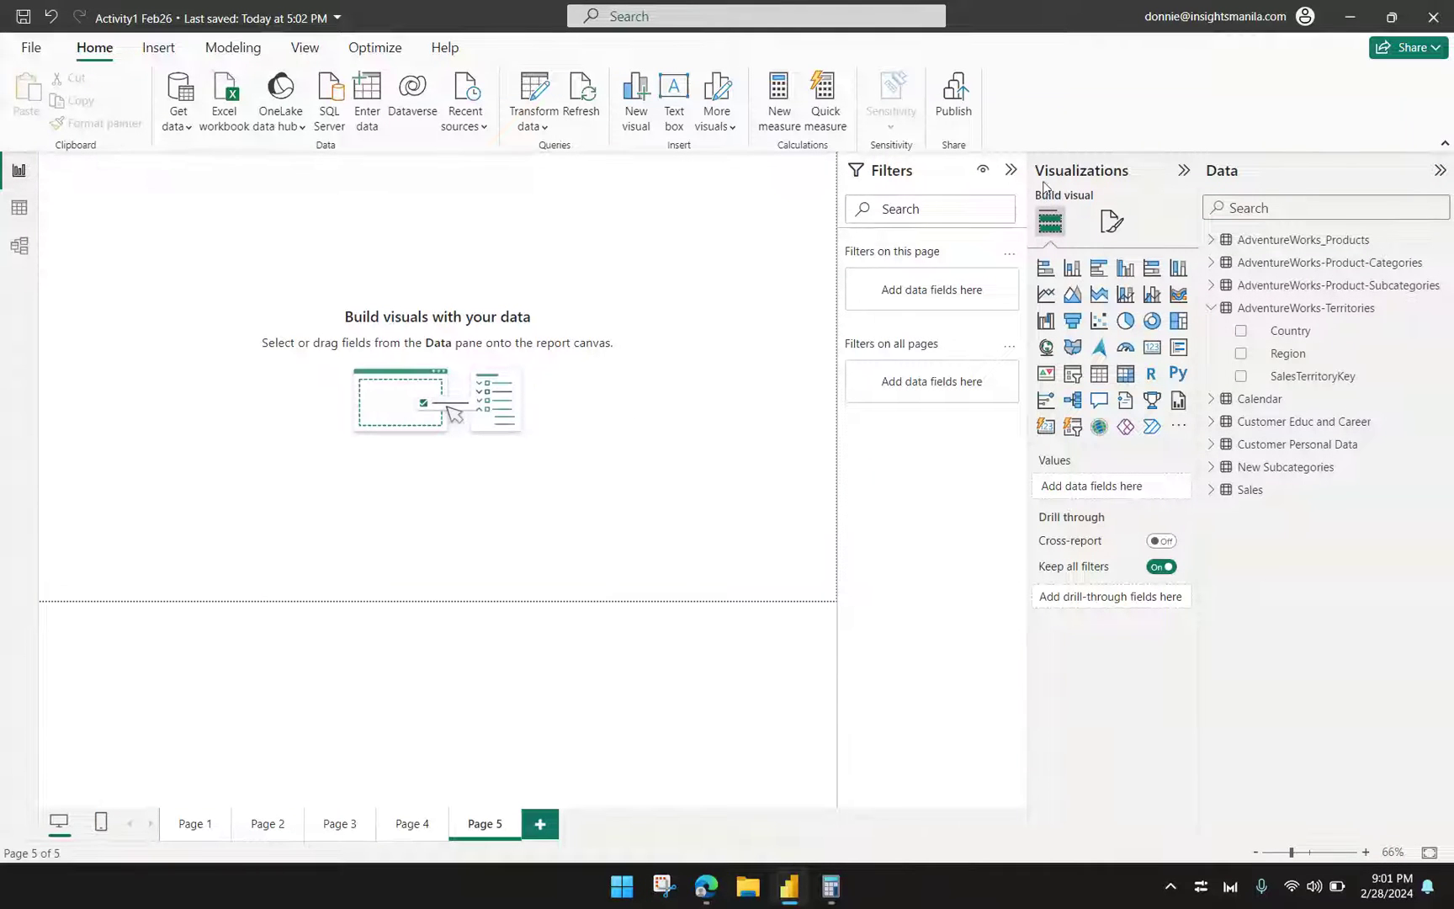
{"action": "left_click", "coordinate": [1011, 172]}
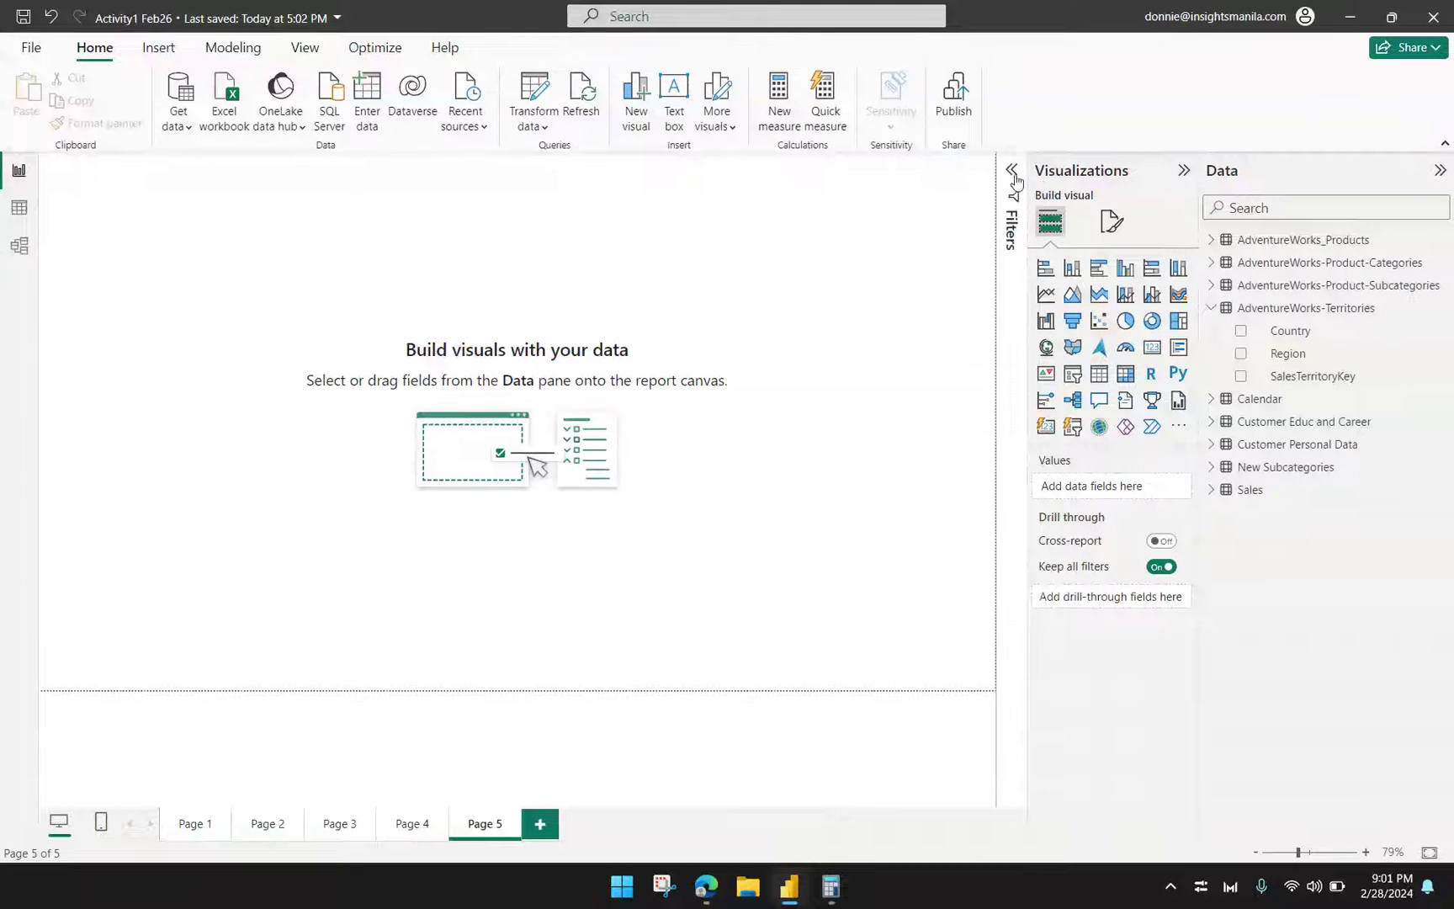
{"action": "left_click", "coordinate": [1070, 348]}
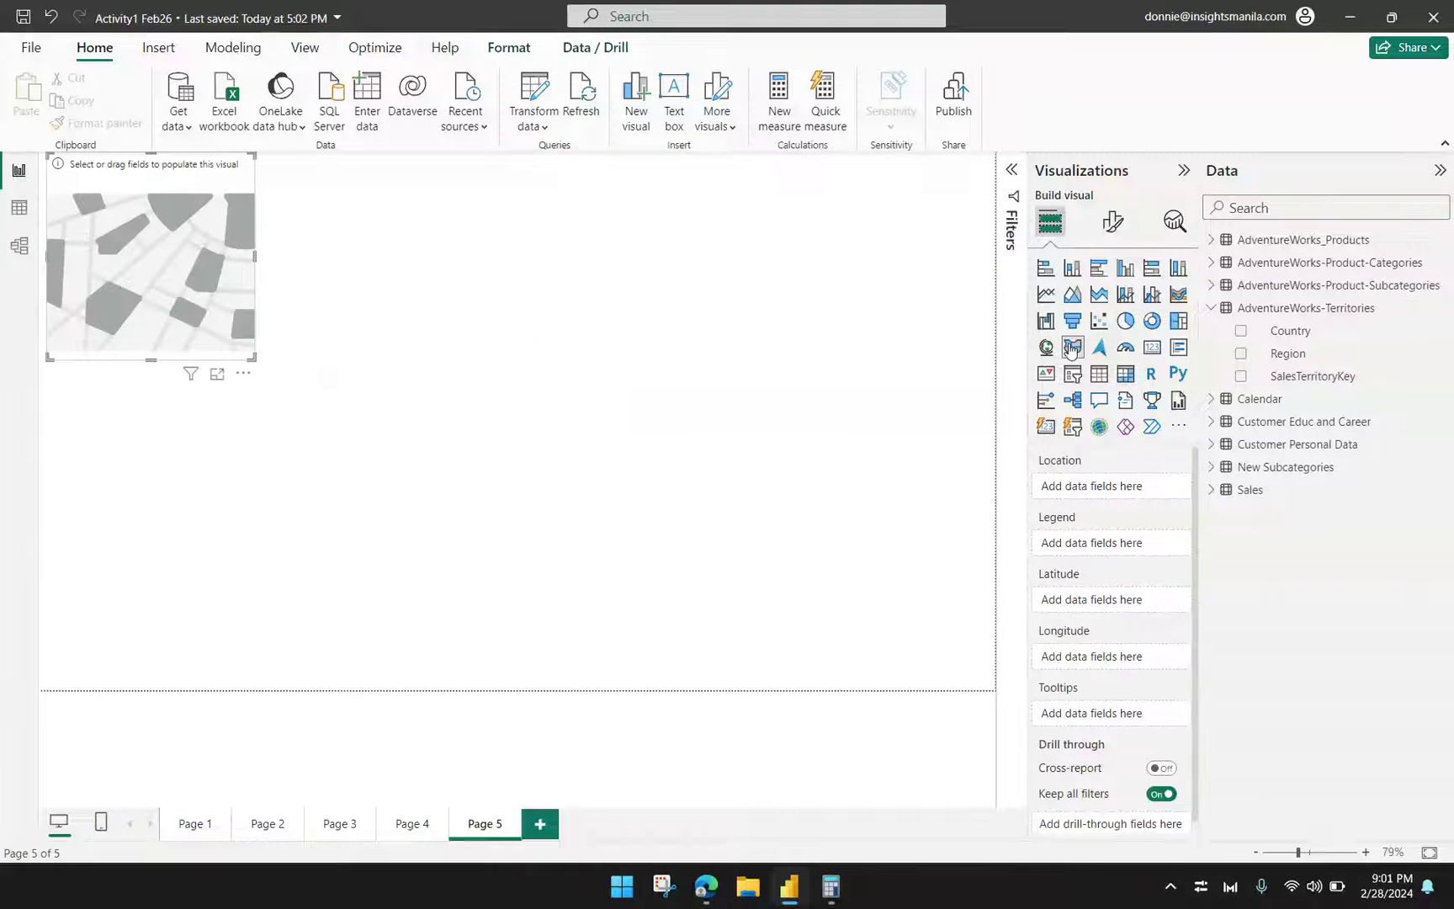
{"action": "left_click_drag", "start_coordinate": [171, 174], "coordinate": [339, 297]}
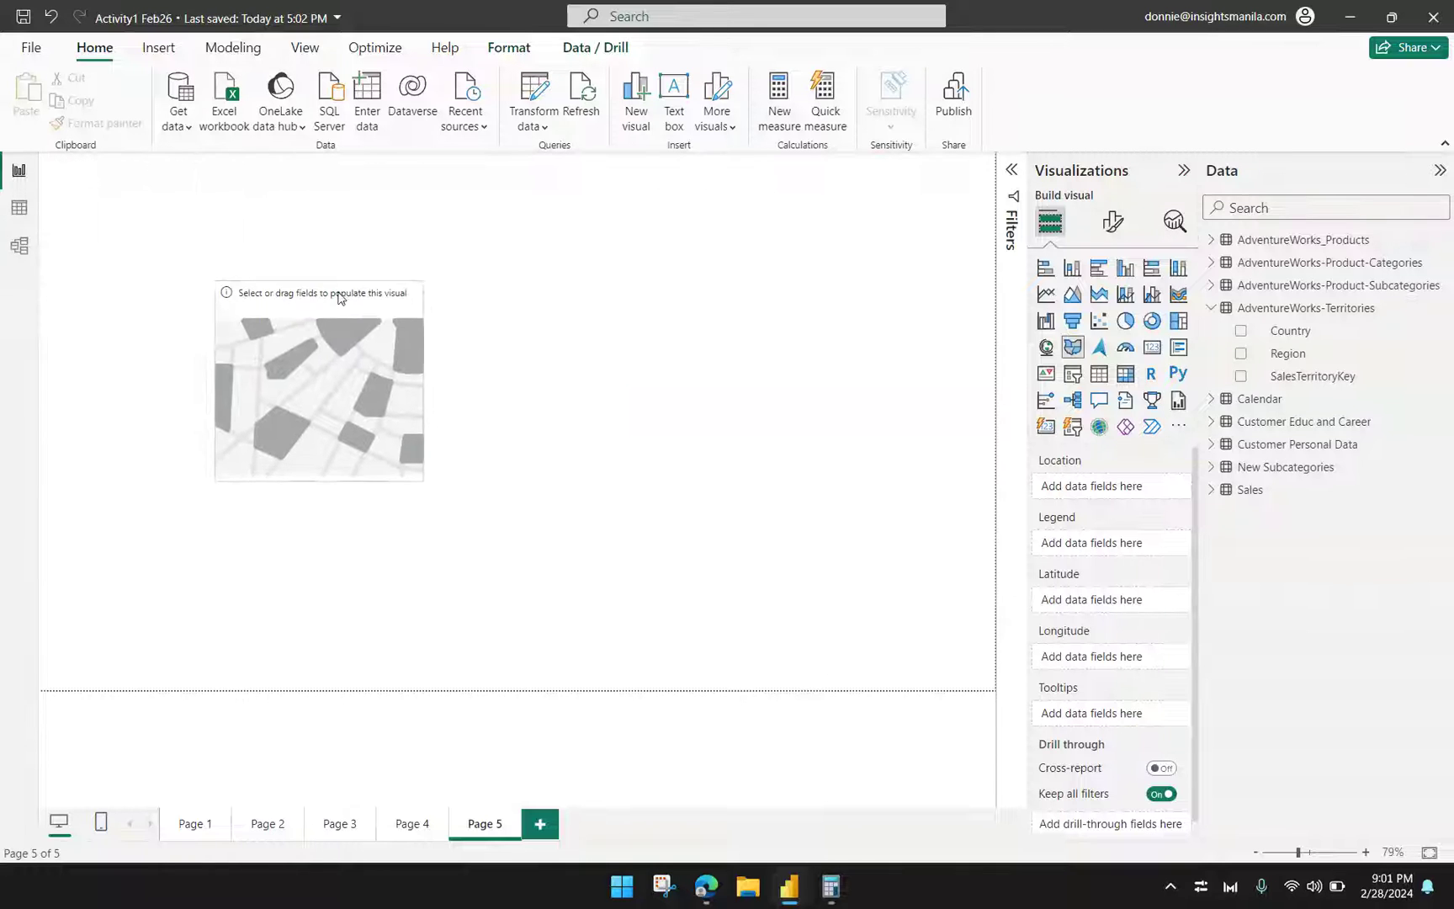
{"action": "left_click_drag", "start_coordinate": [424, 485], "coordinate": [895, 602]}
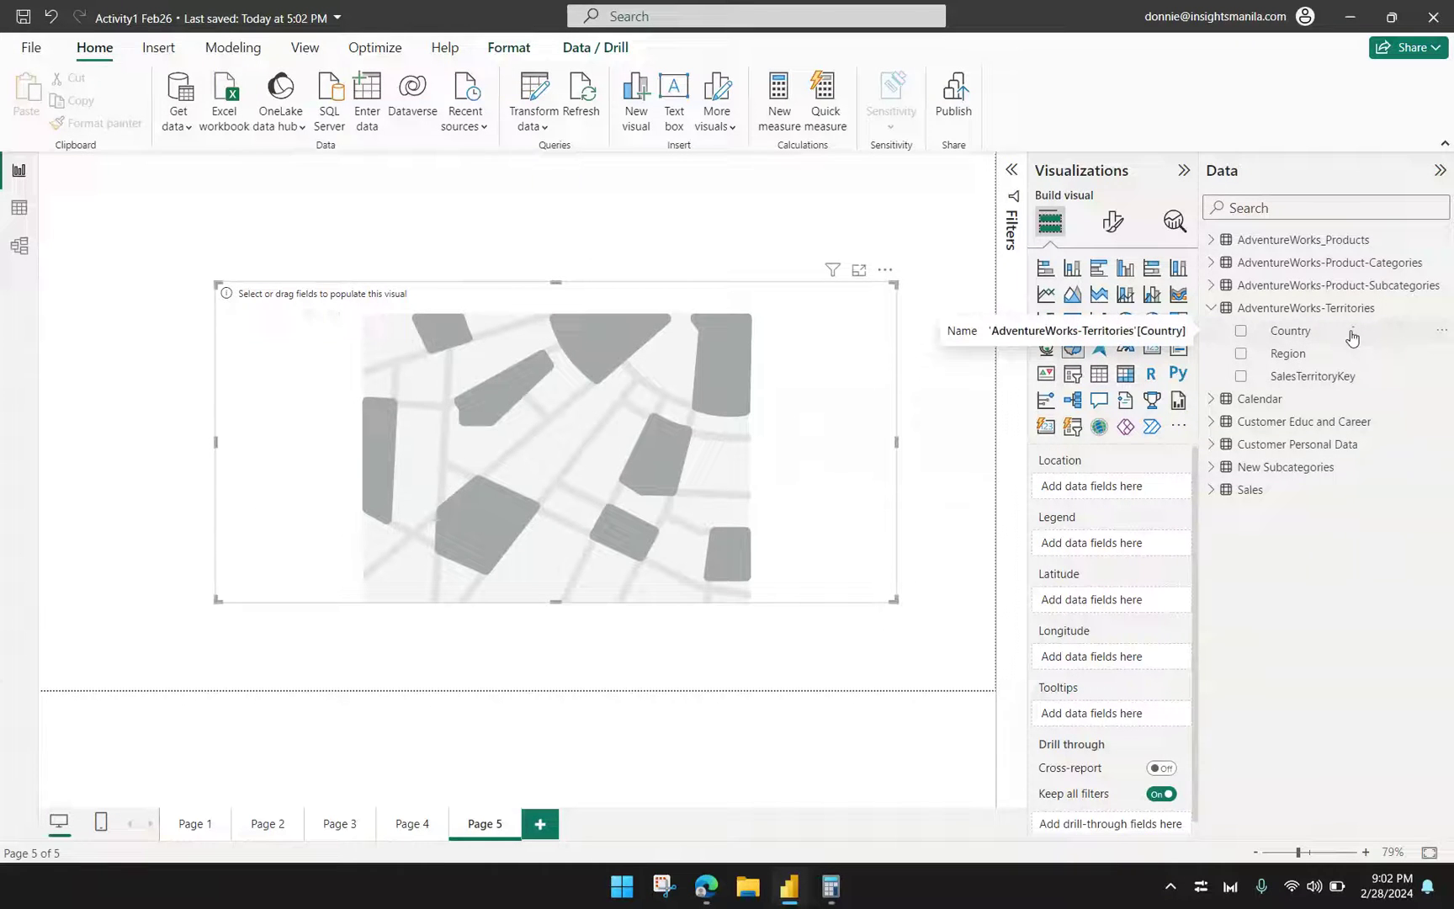
{"action": "left_click_drag", "start_coordinate": [1351, 336], "coordinate": [1164, 411]}
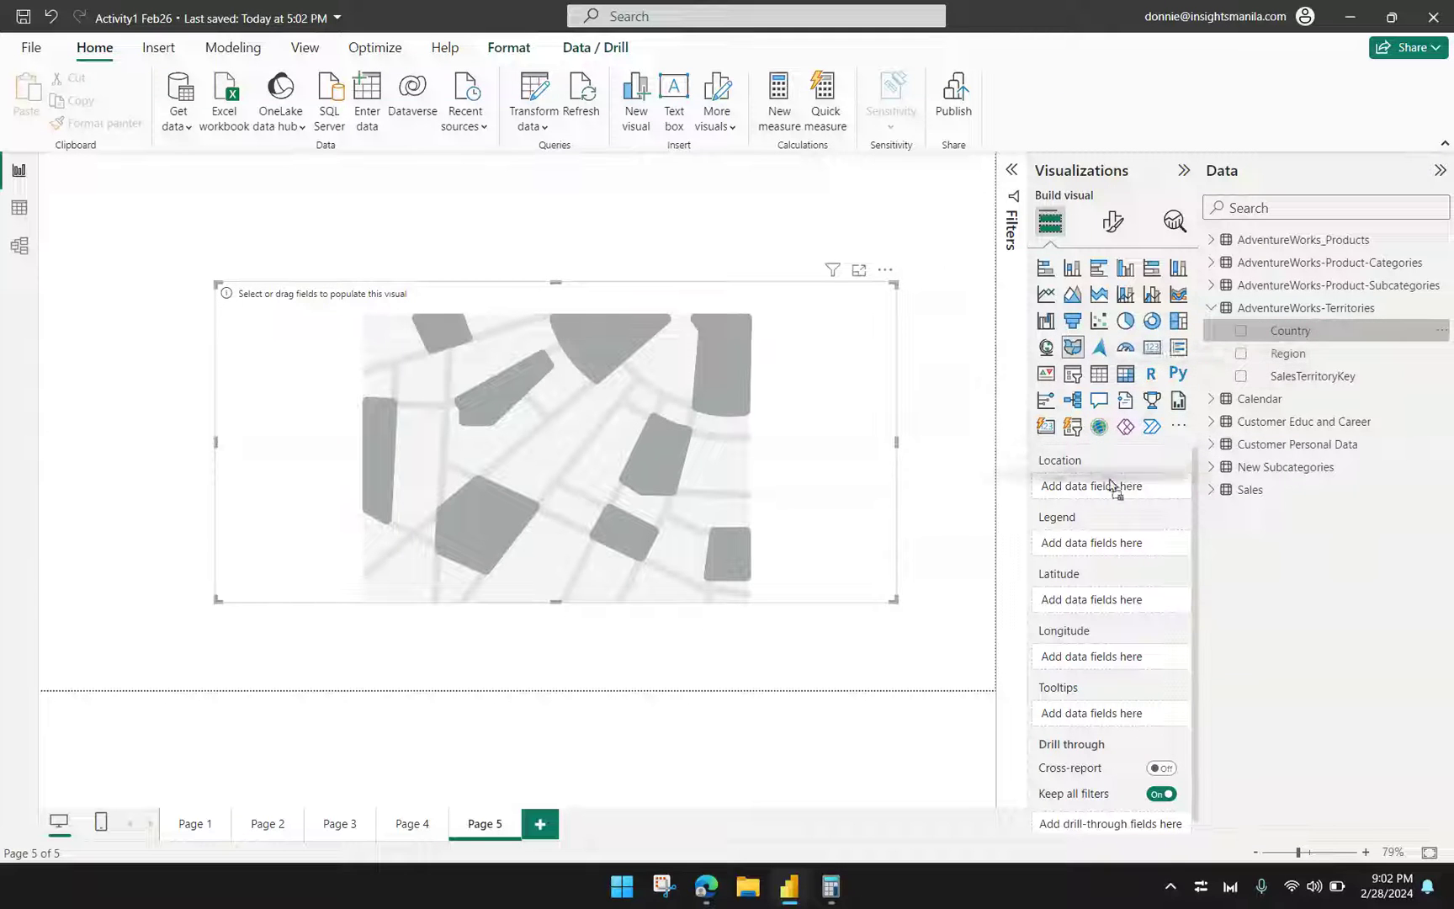
{"action": "left_click_drag", "start_coordinate": [1109, 497], "coordinate": [1102, 496]}
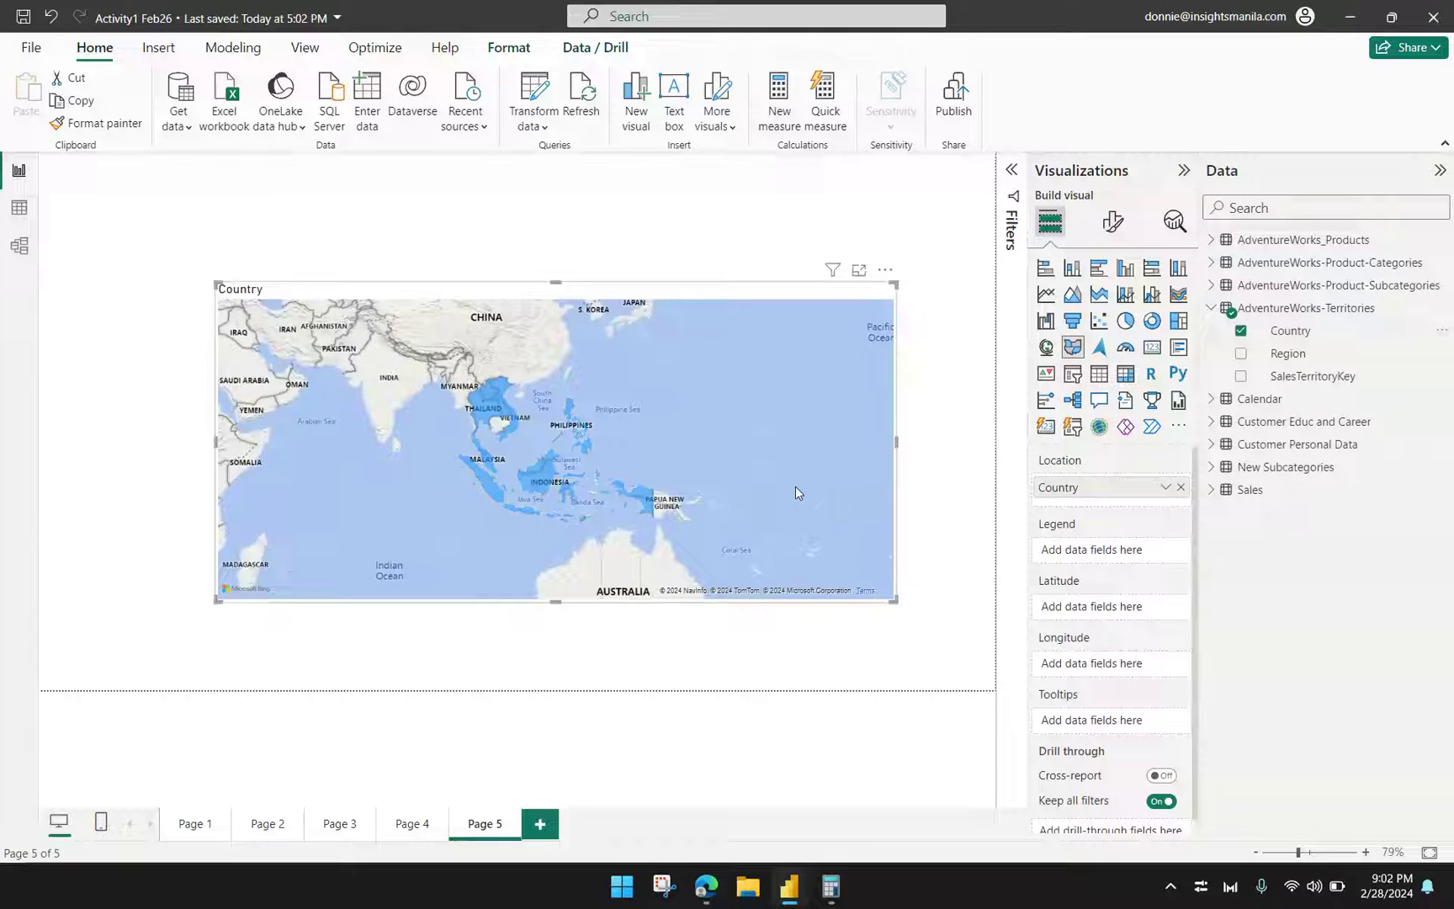
Step: Stretch the map visual toward the page's top-left corner
{"action": "scroll", "coordinate": [795, 486], "scroll_direction": "up", "scroll_amount": 2}
{"action": "scroll", "coordinate": [795, 486], "scroll_direction": "down", "scroll_amount": 3}
{"action": "mouse_move", "coordinate": [654, 501]}
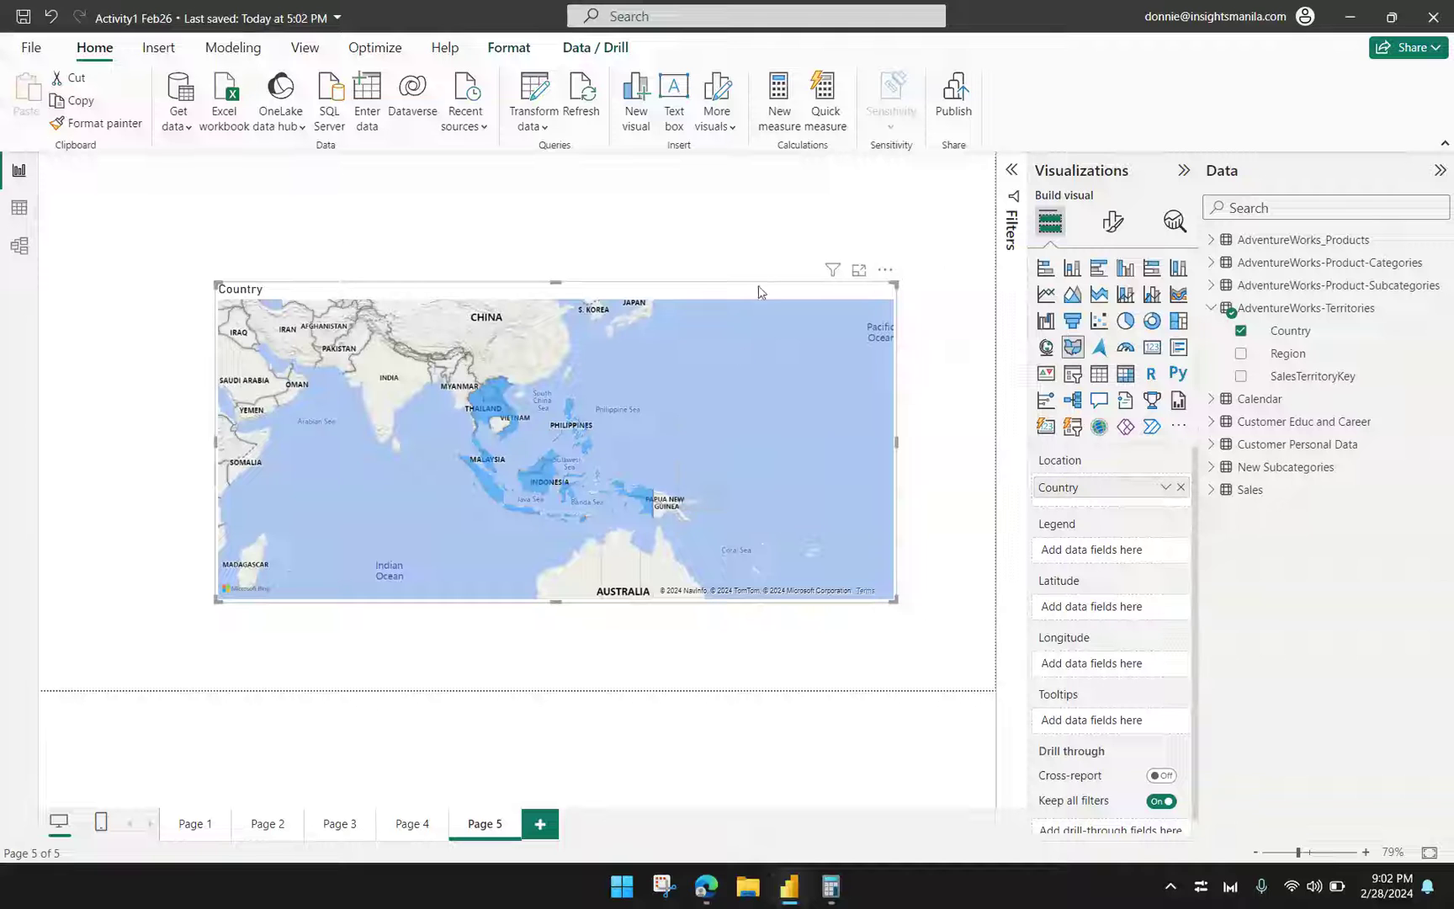
{"action": "left_click_drag", "start_coordinate": [215, 283], "coordinate": [84, 160]}
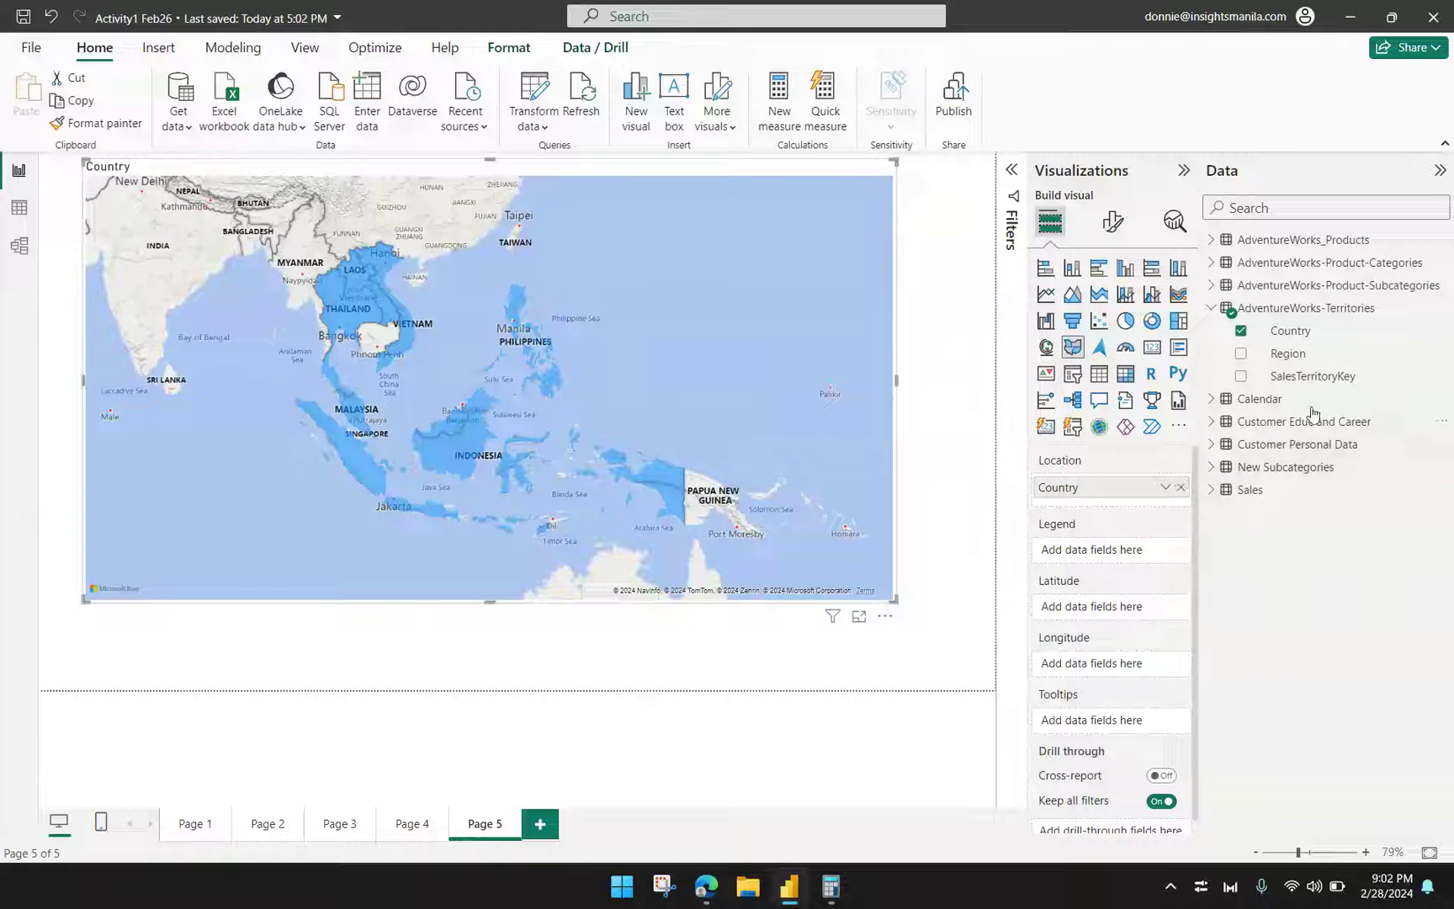
Step: Add Sales OrderQuantity to the map aggregated as Sum, then shrink the visual
{"action": "left_click", "coordinate": [1213, 492]}
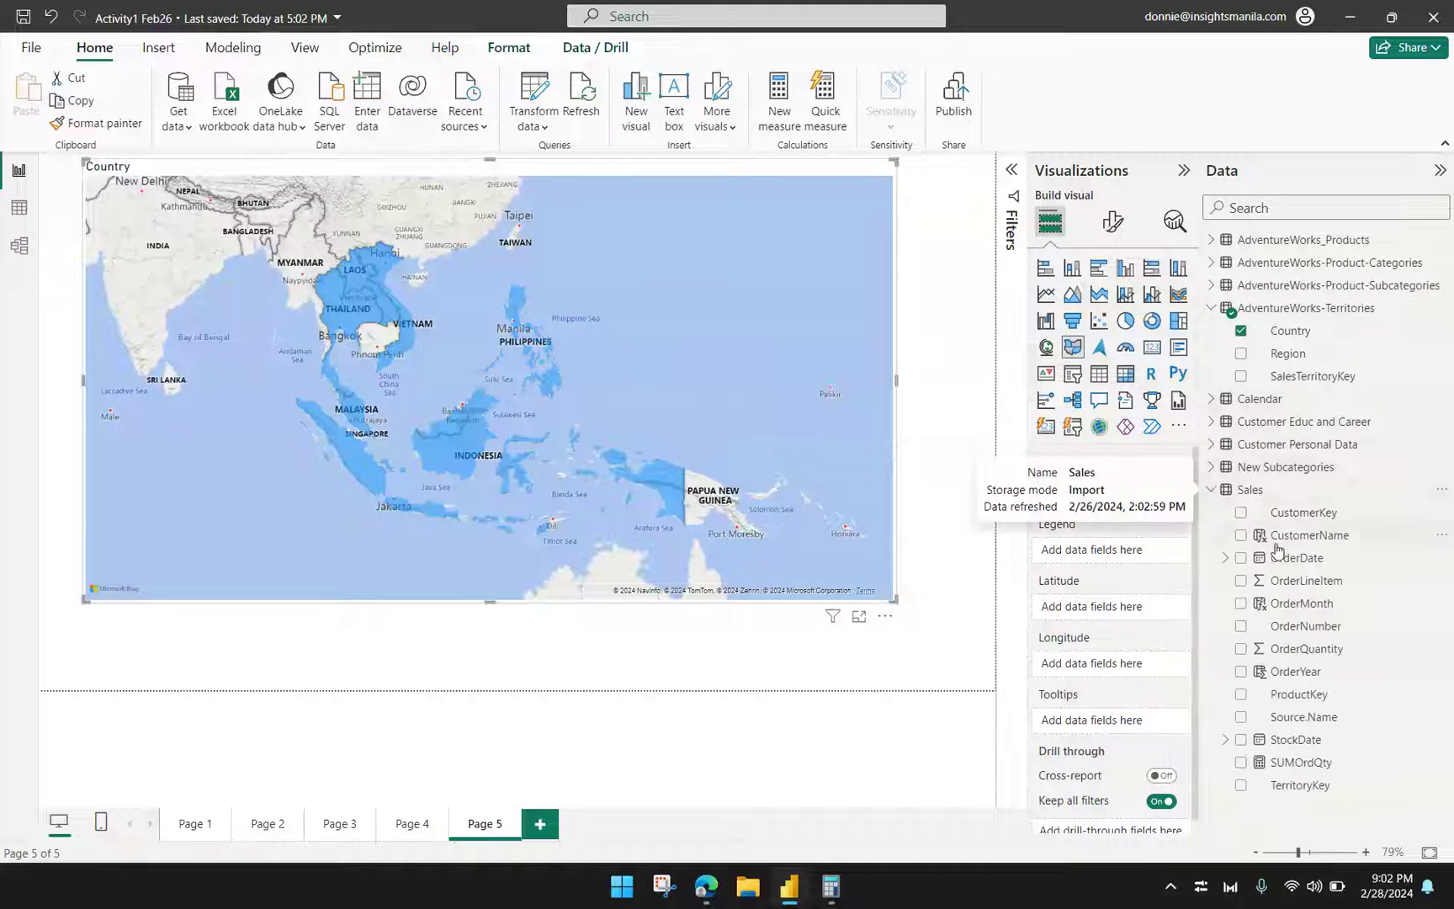
{"action": "left_click_drag", "start_coordinate": [1310, 649], "coordinate": [1085, 607]}
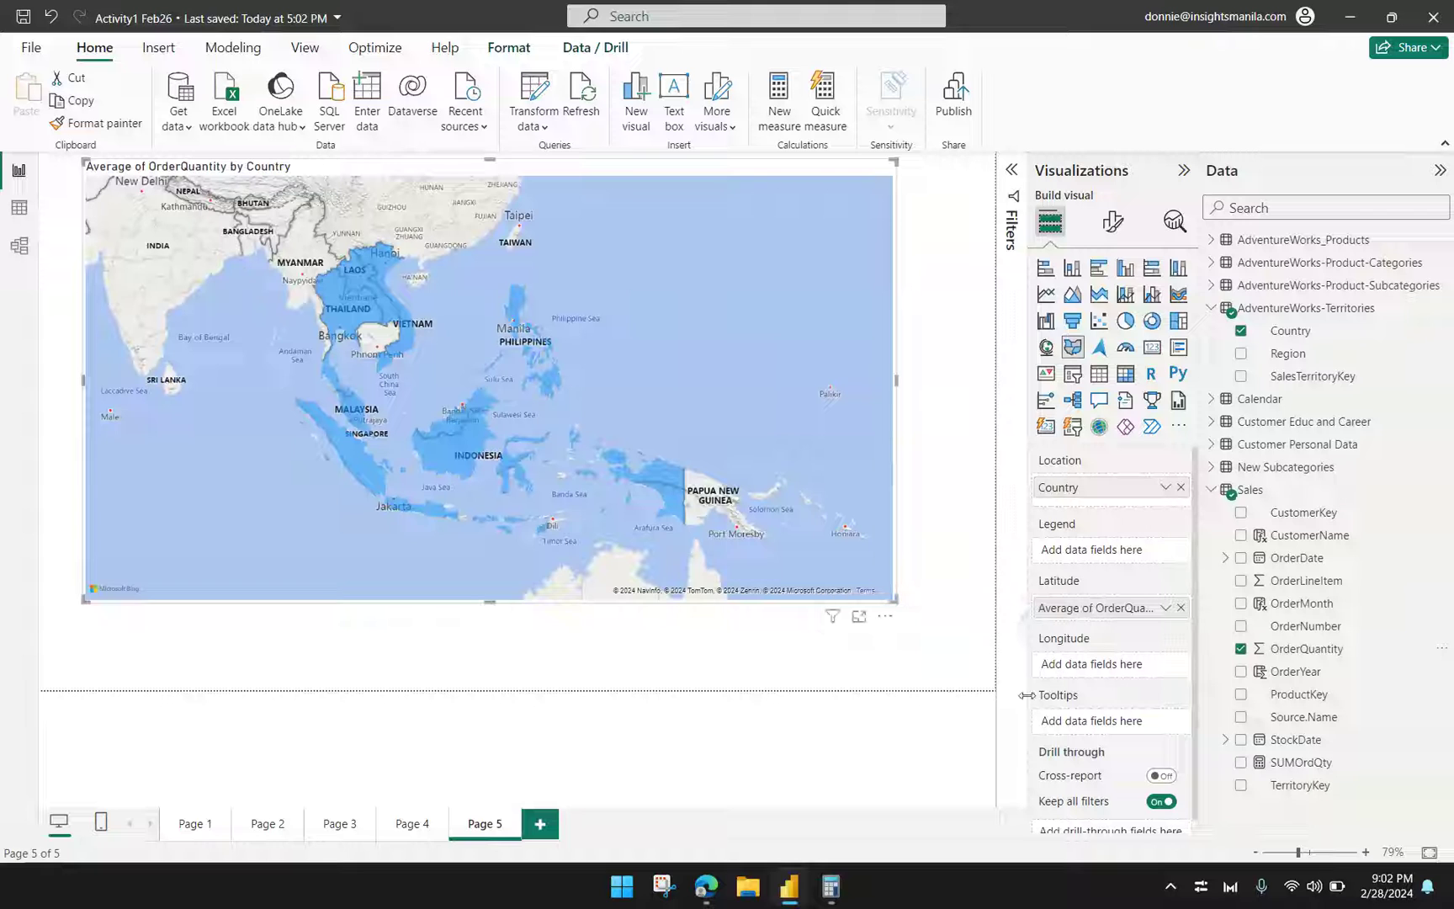
{"action": "left_click", "coordinate": [1165, 607]}
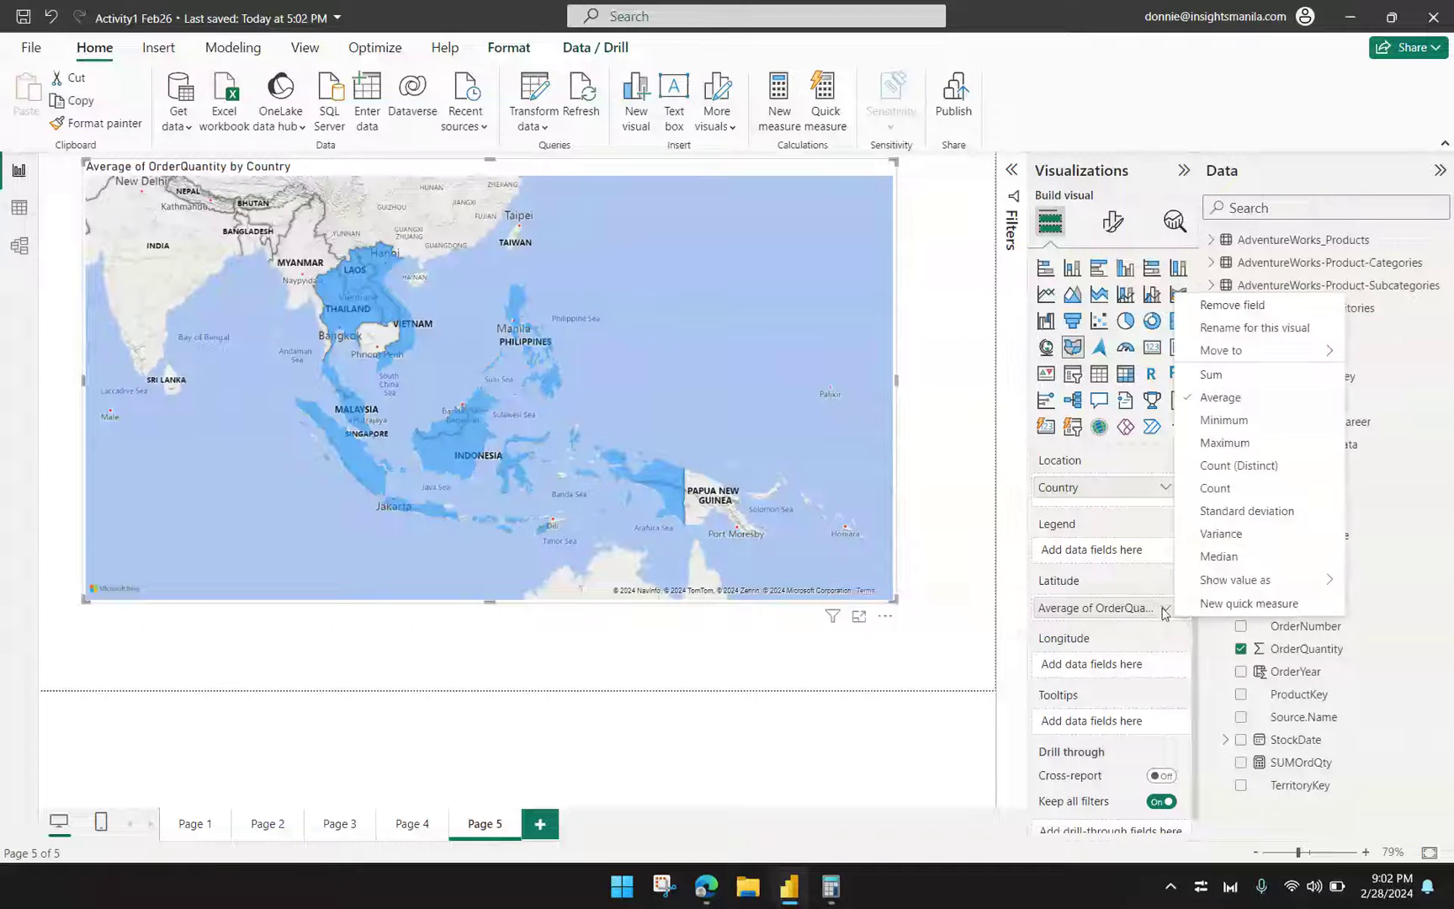
{"action": "left_click", "coordinate": [1212, 377]}
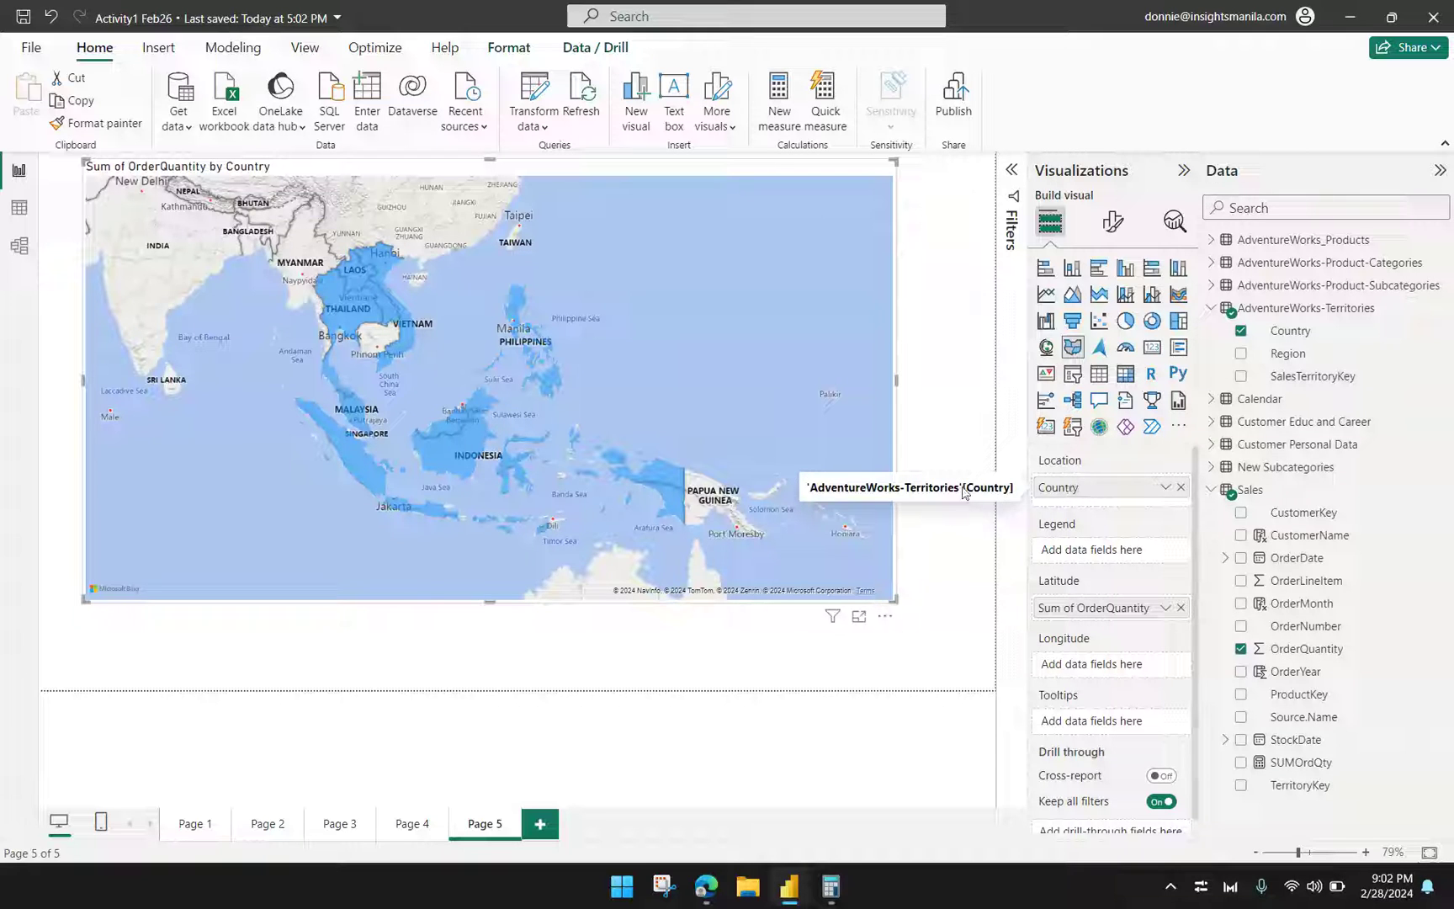
{"action": "left_click_drag", "start_coordinate": [894, 599], "coordinate": [503, 471]}
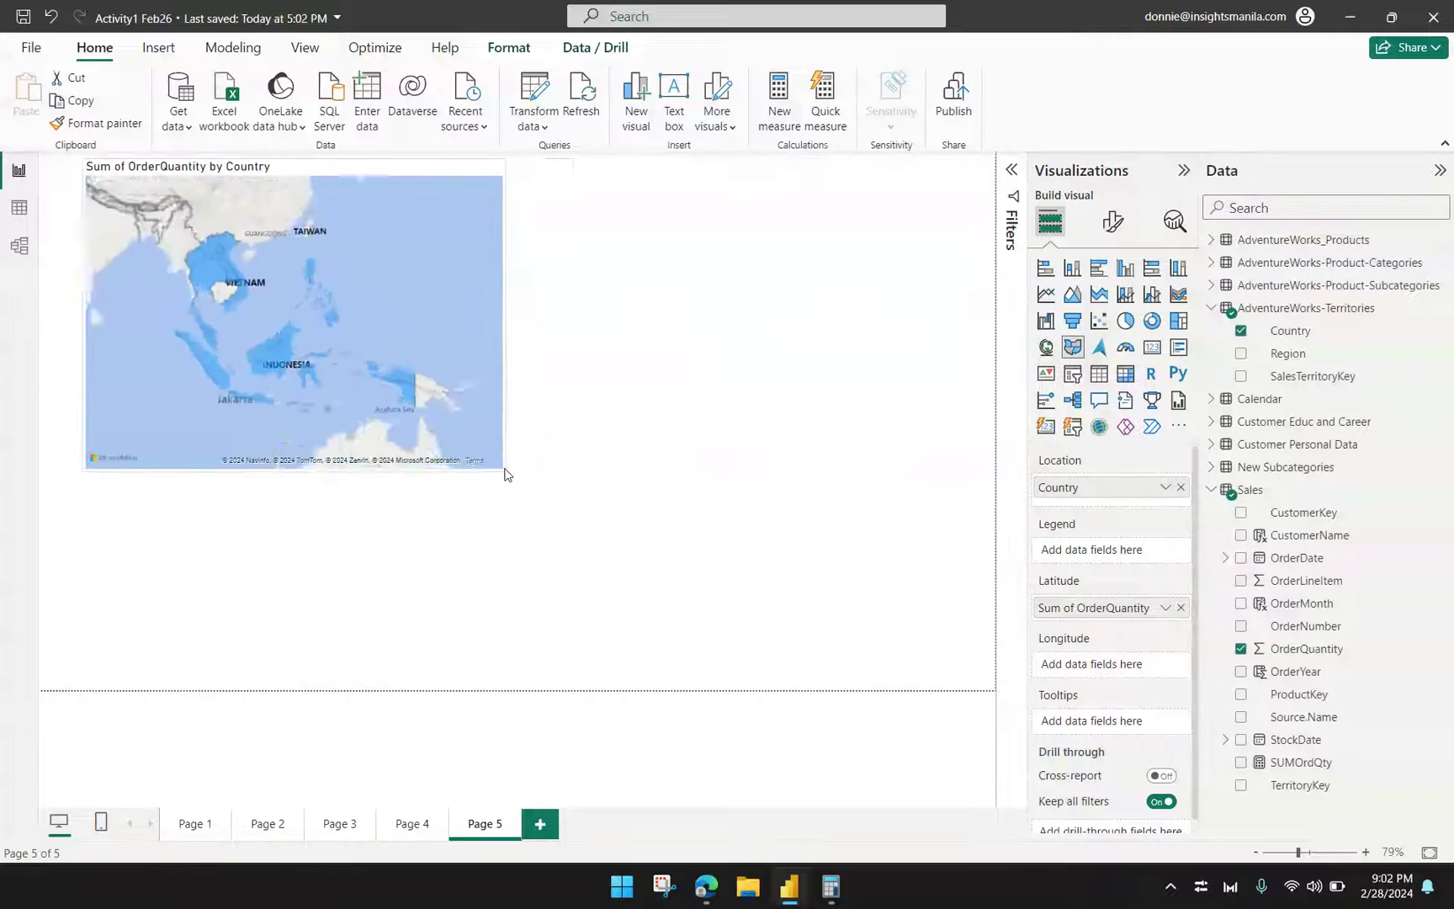
{"action": "left_click", "coordinate": [872, 364]}
{"action": "left_click", "coordinate": [1125, 267]}
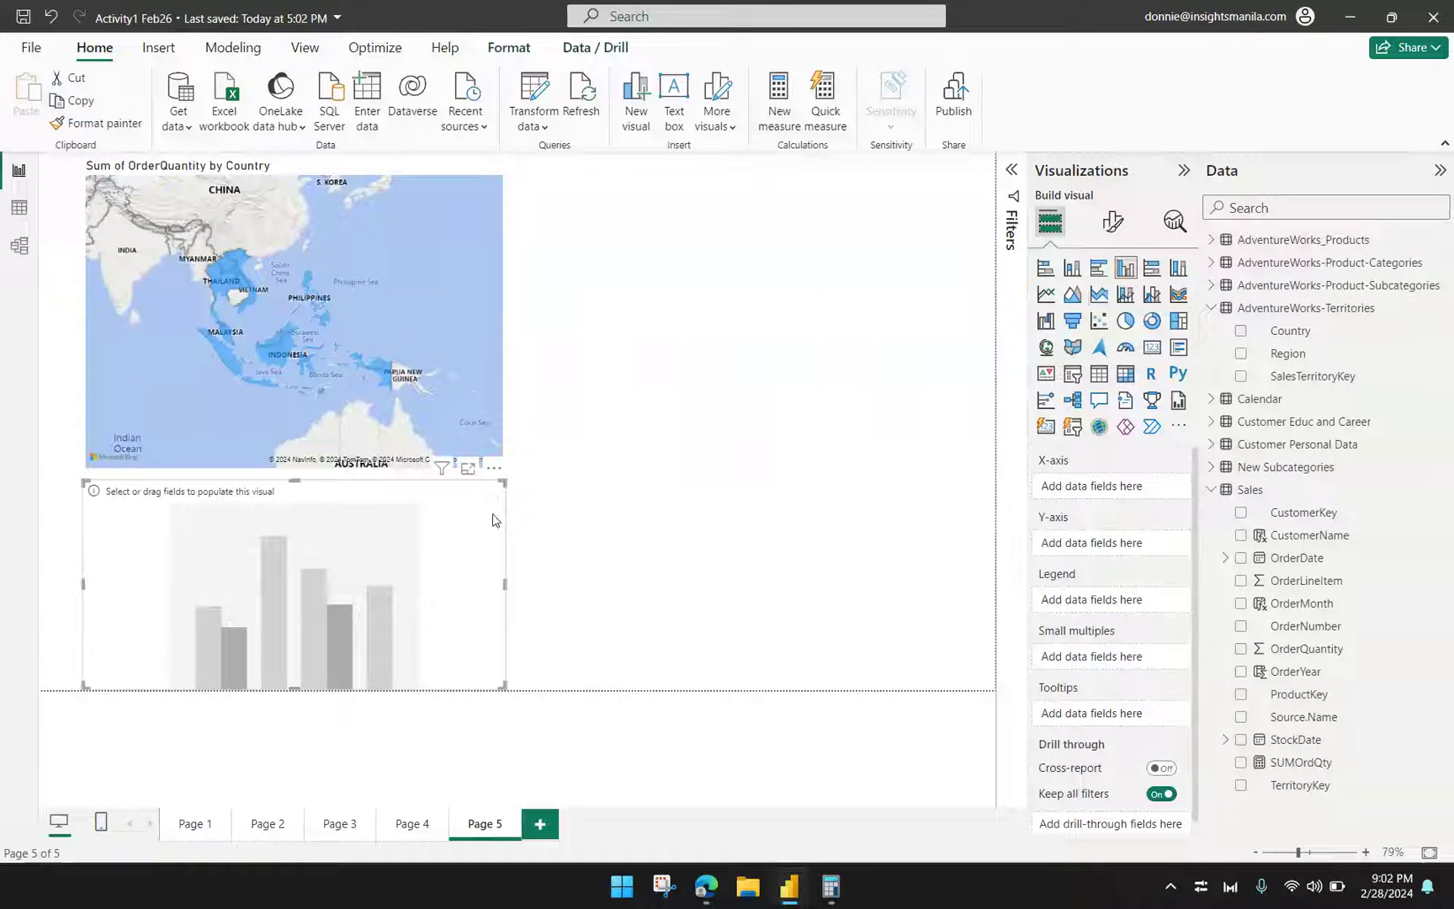
{"action": "left_click_drag", "start_coordinate": [455, 493], "coordinate": [917, 224]}
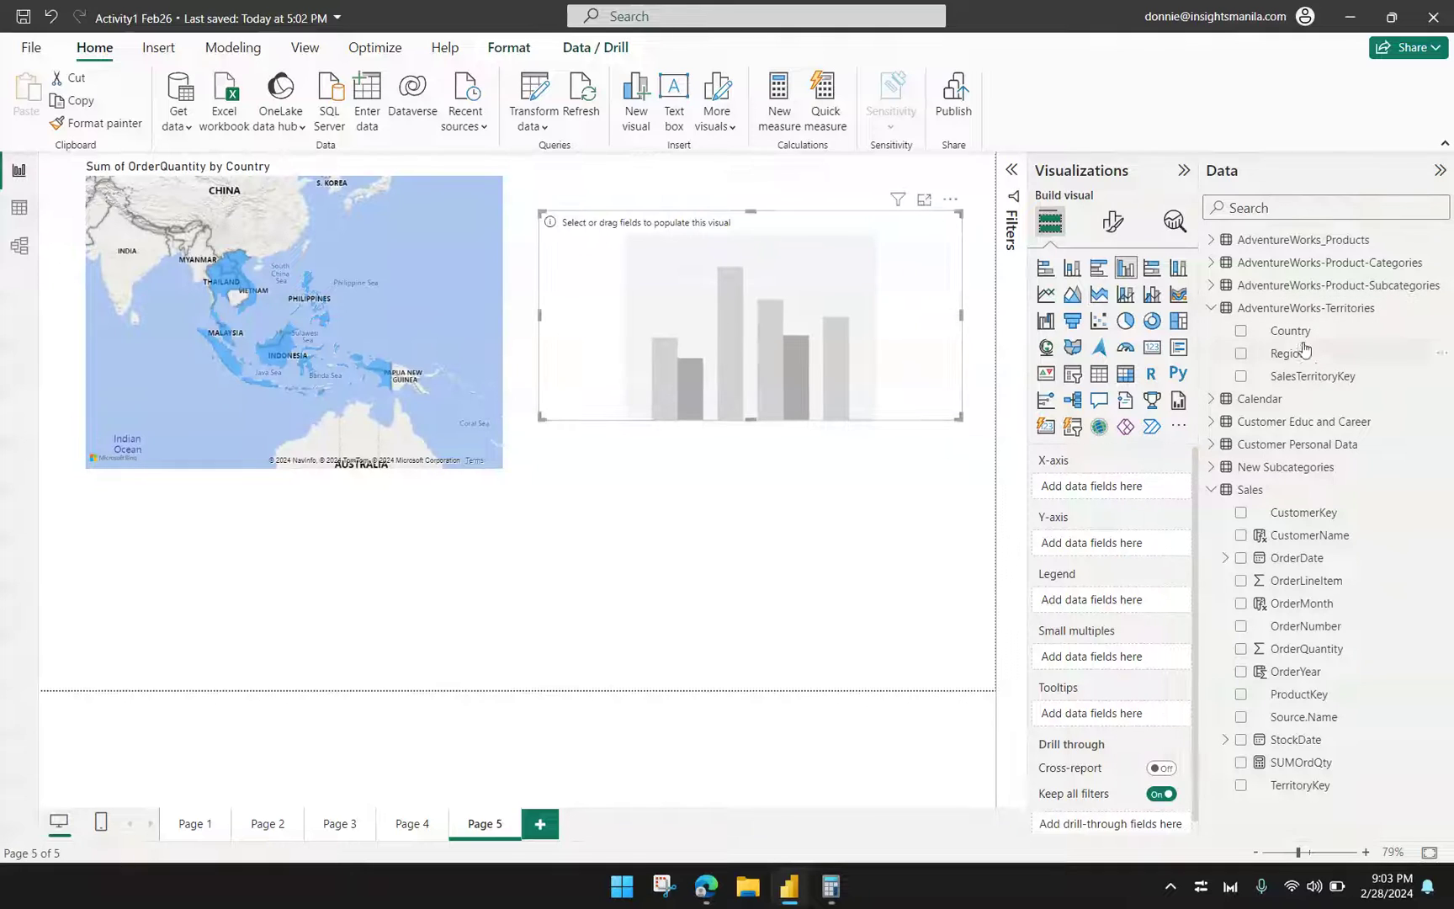
{"action": "left_click_drag", "start_coordinate": [1300, 335], "coordinate": [1118, 486]}
{"action": "left_click_drag", "start_coordinate": [1308, 649], "coordinate": [1094, 550]}
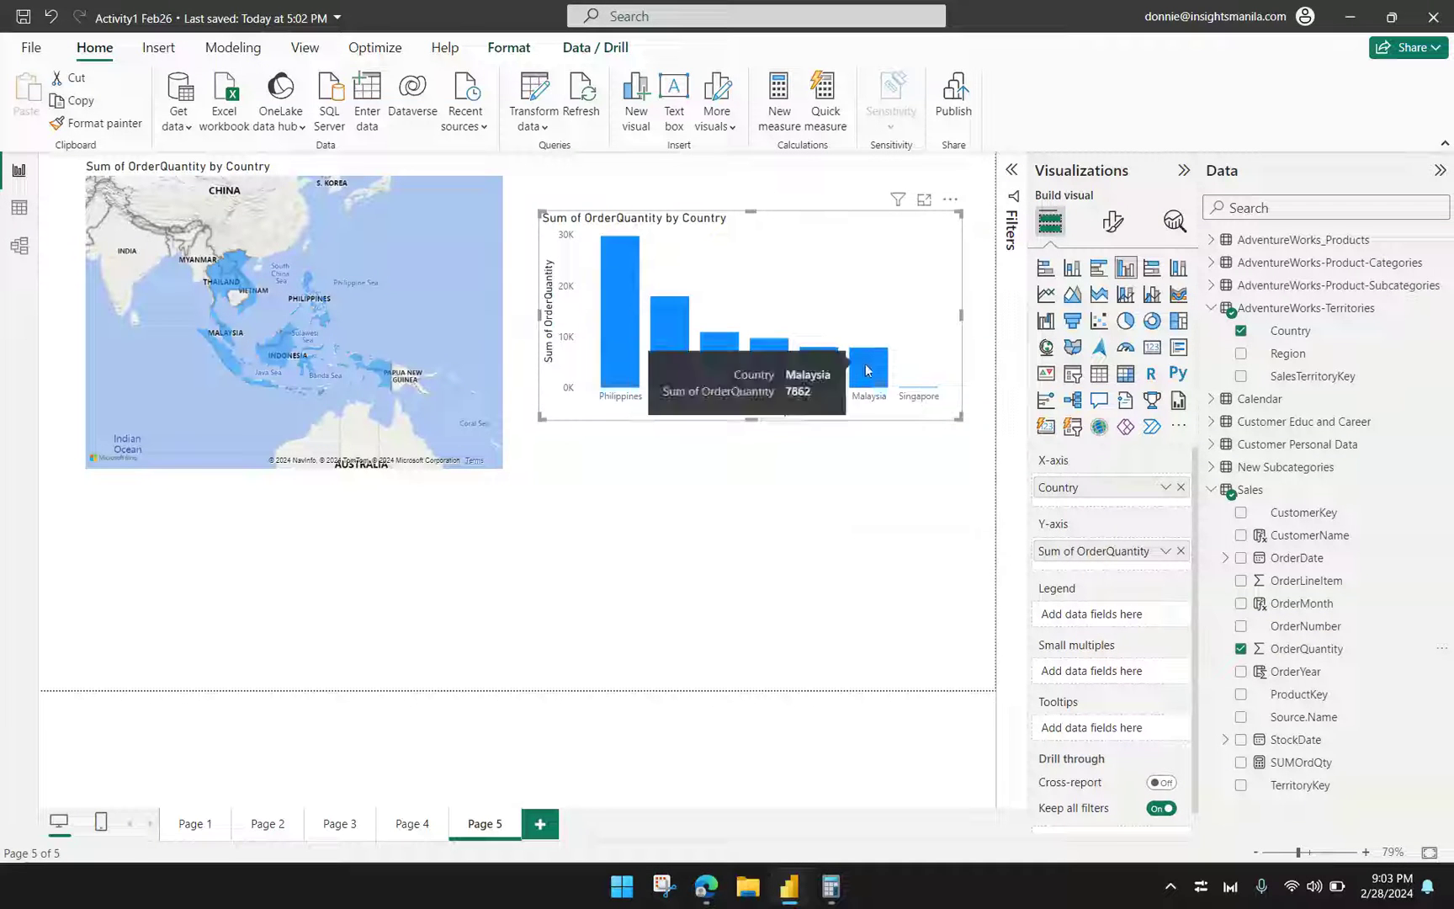
{"action": "mouse_move", "coordinate": [729, 357]}
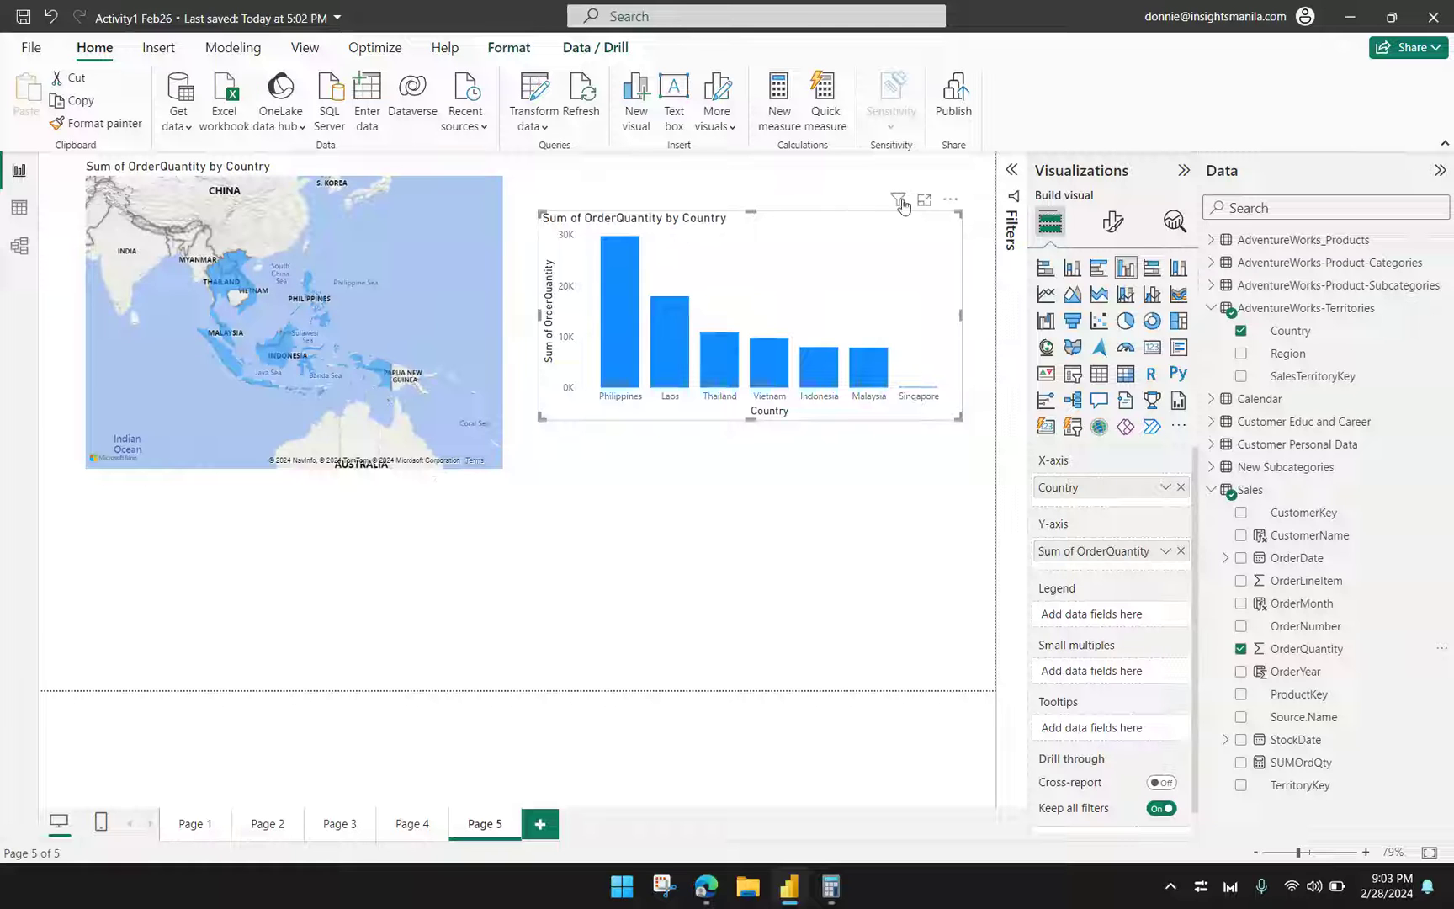
{"action": "left_click", "coordinate": [952, 200]}
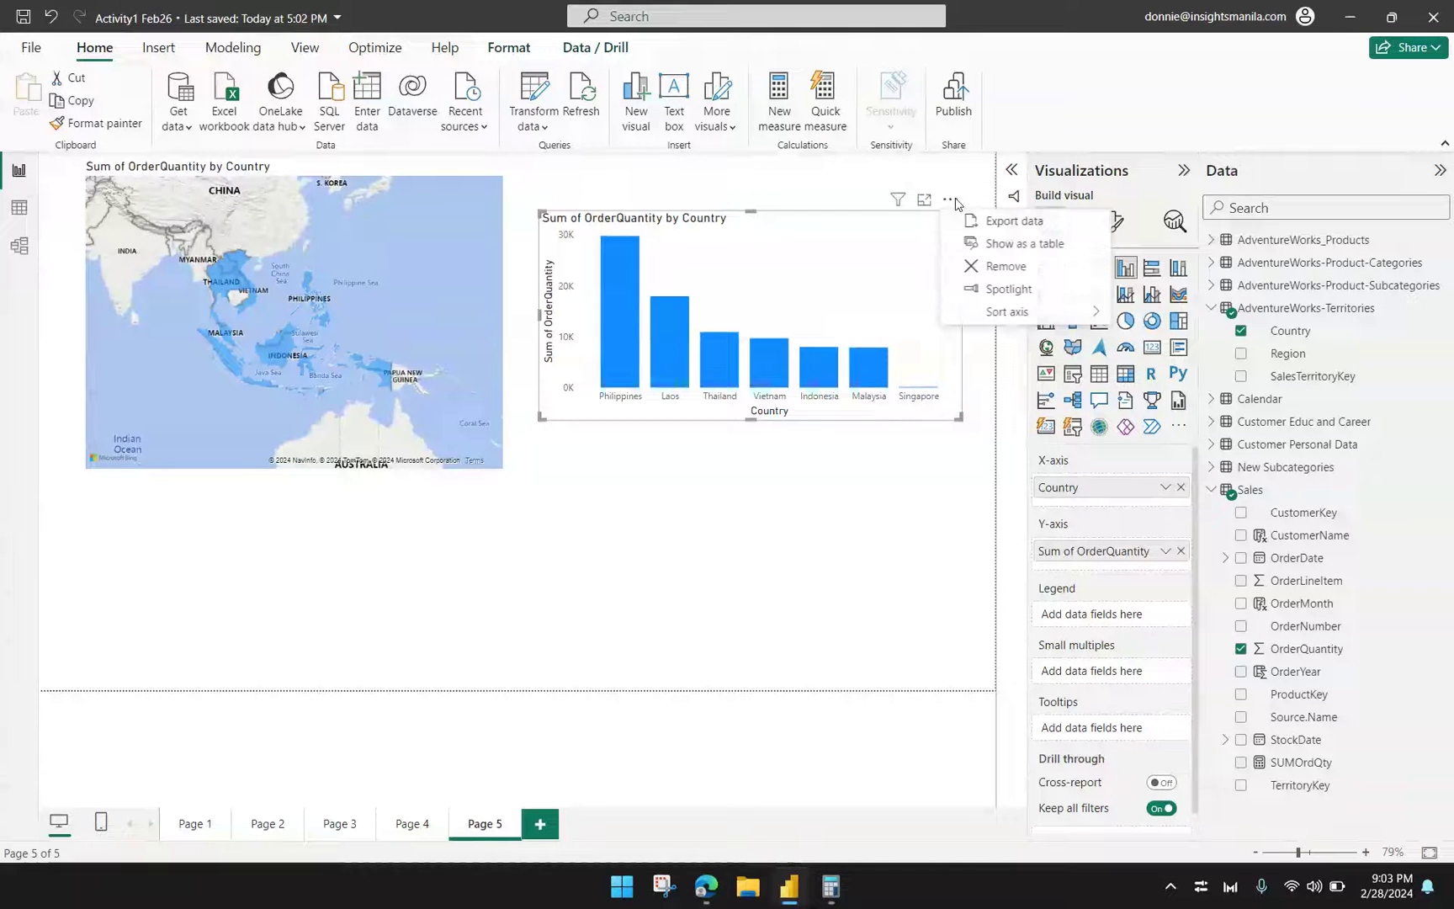
{"action": "left_click", "coordinate": [976, 266]}
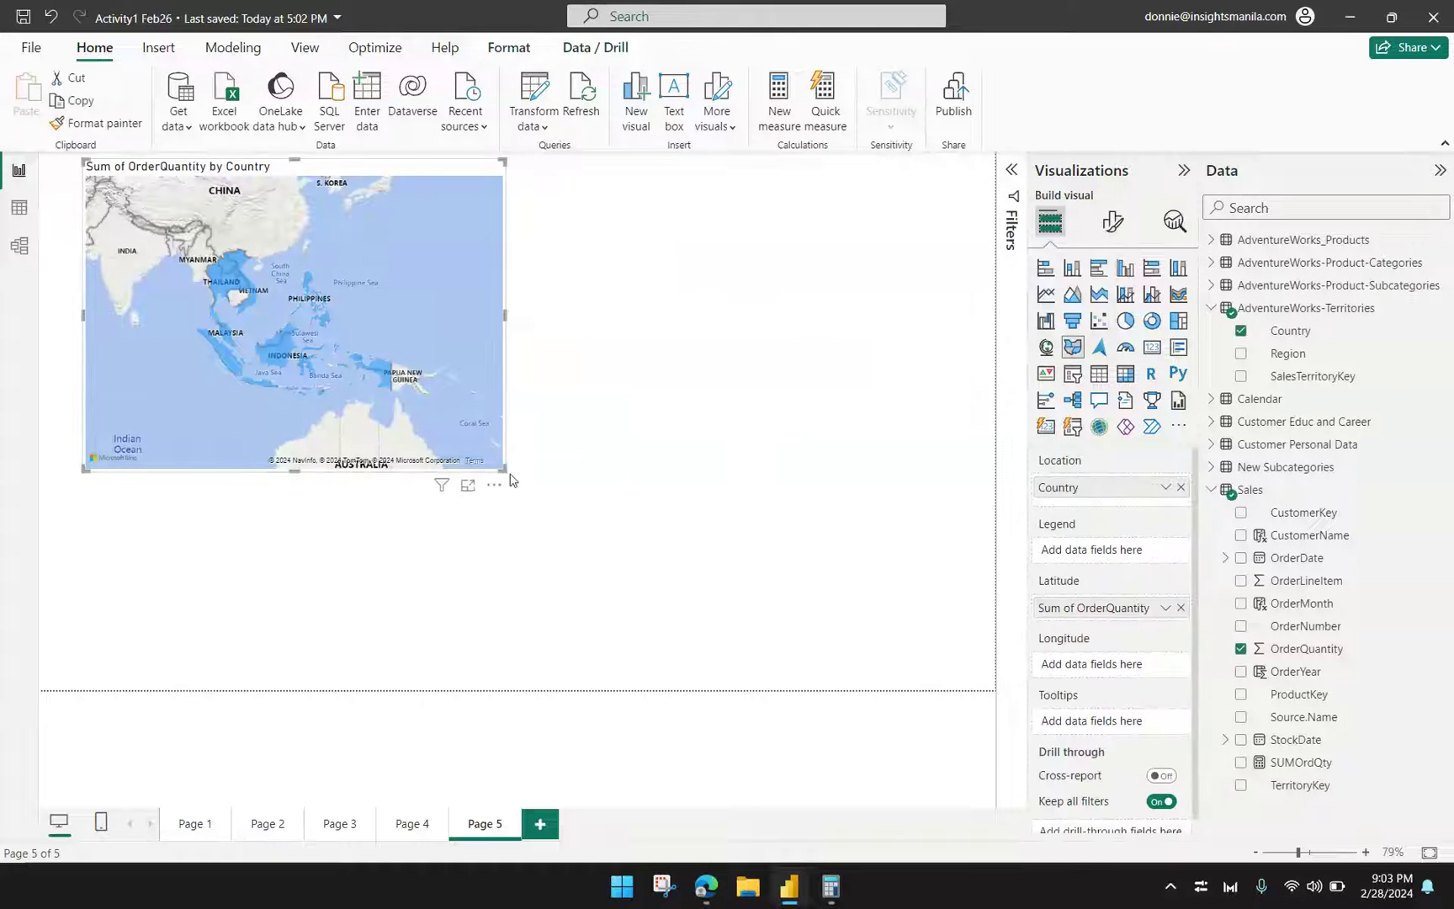
Step: Enlarge the map across most of the canvas and expand its Map settings
{"action": "left_click_drag", "start_coordinate": [499, 467], "coordinate": [928, 642]}
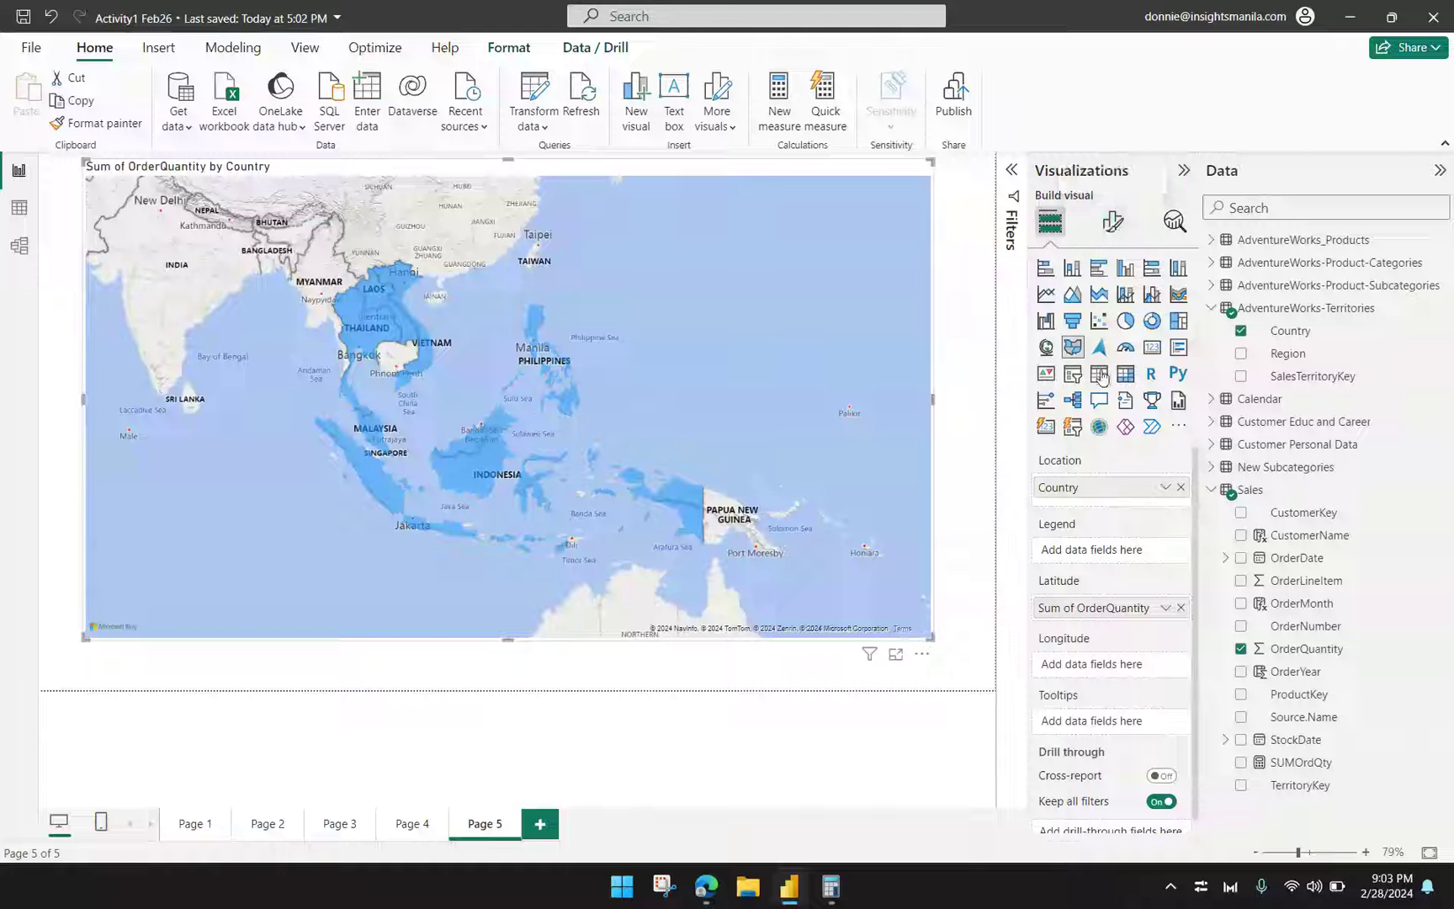
{"action": "left_click", "coordinate": [1119, 225]}
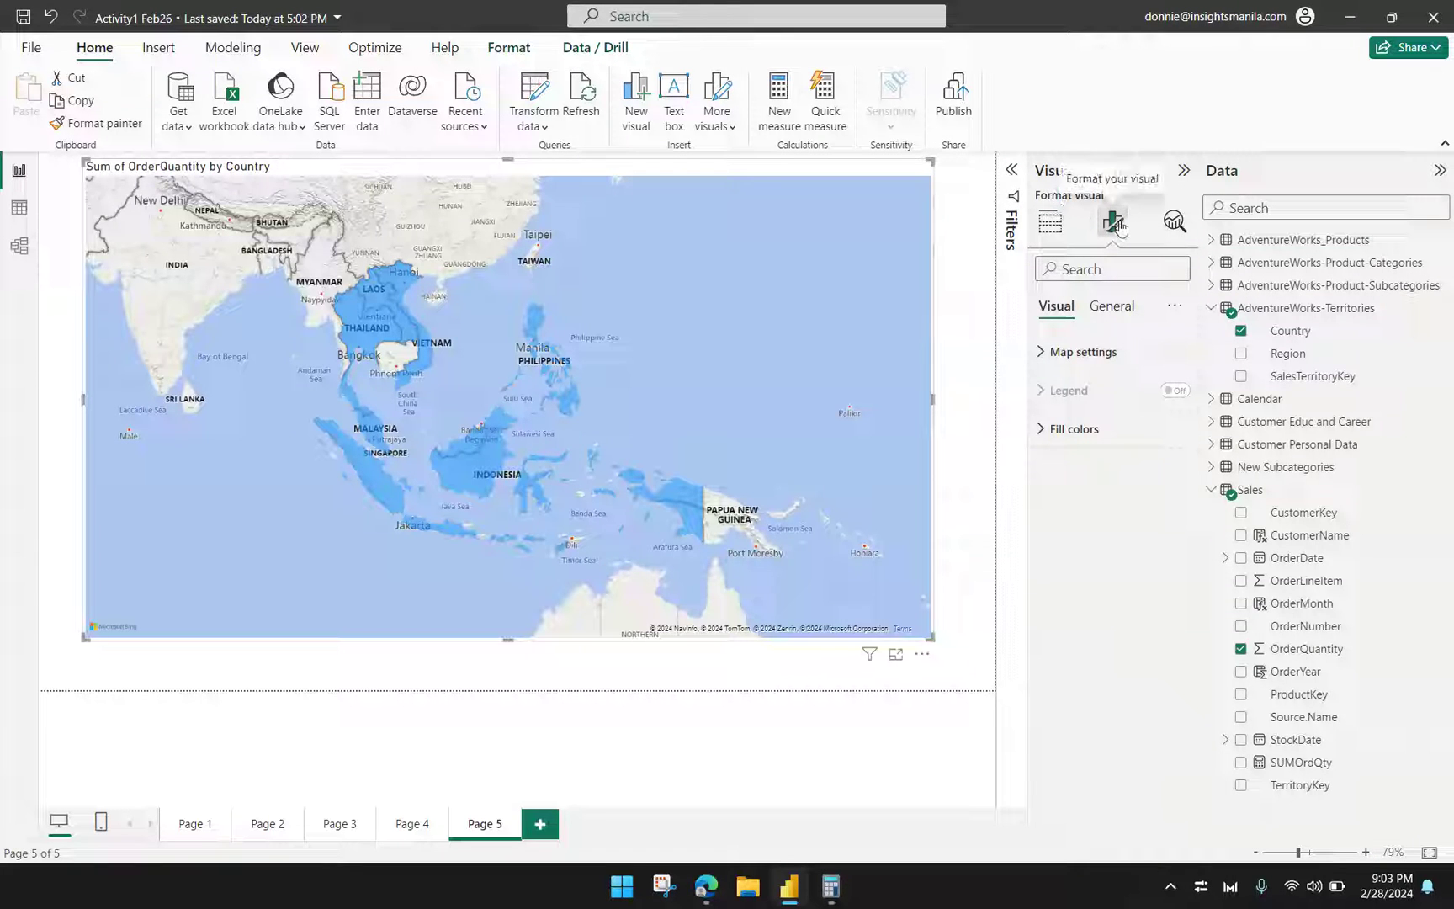
{"action": "left_click", "coordinate": [1120, 322]}
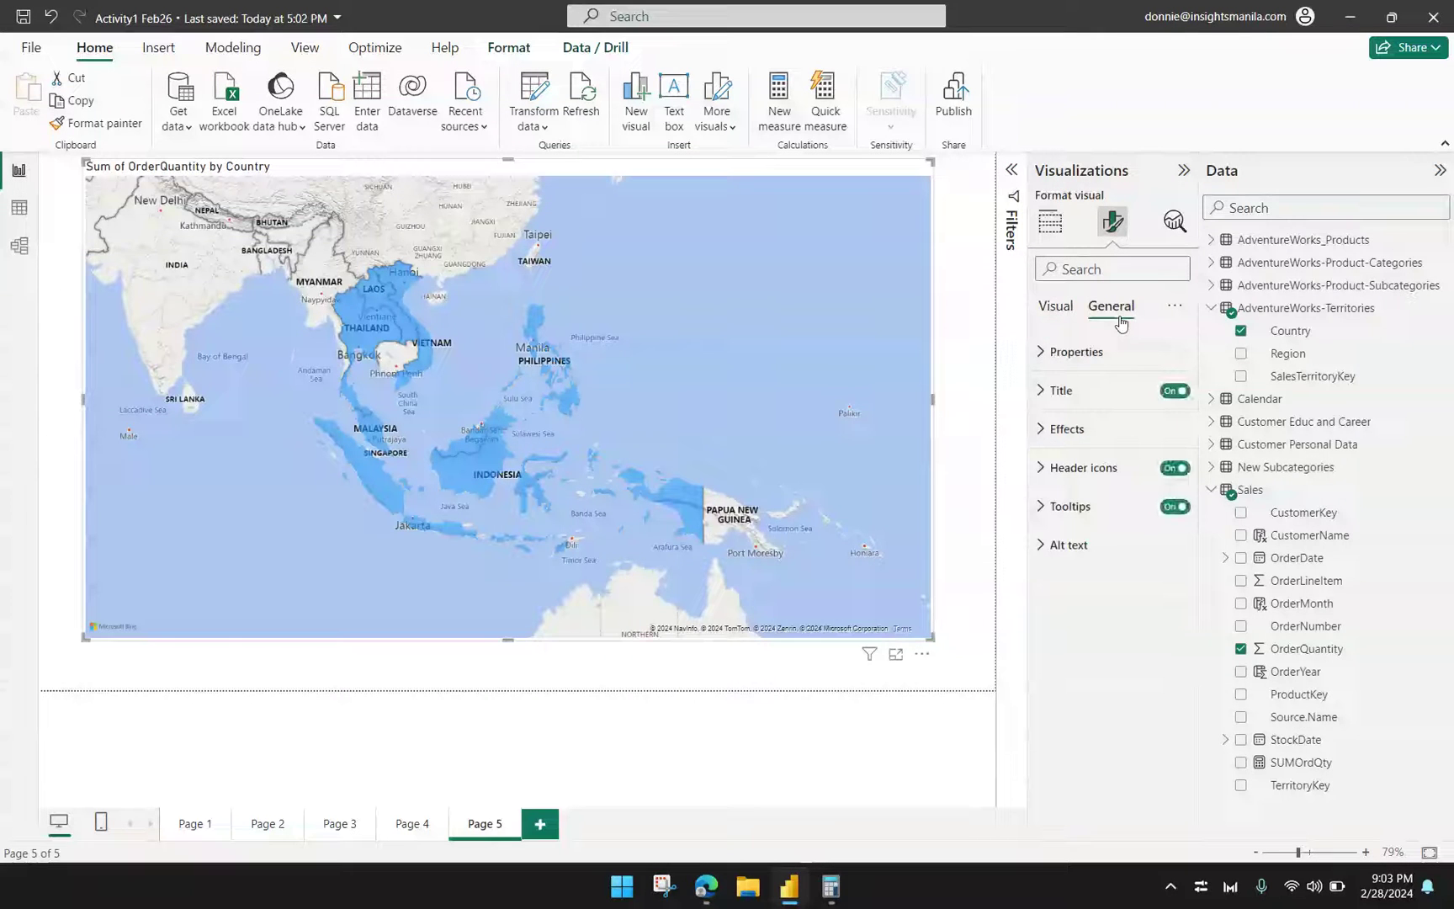
{"action": "left_click", "coordinate": [1058, 316]}
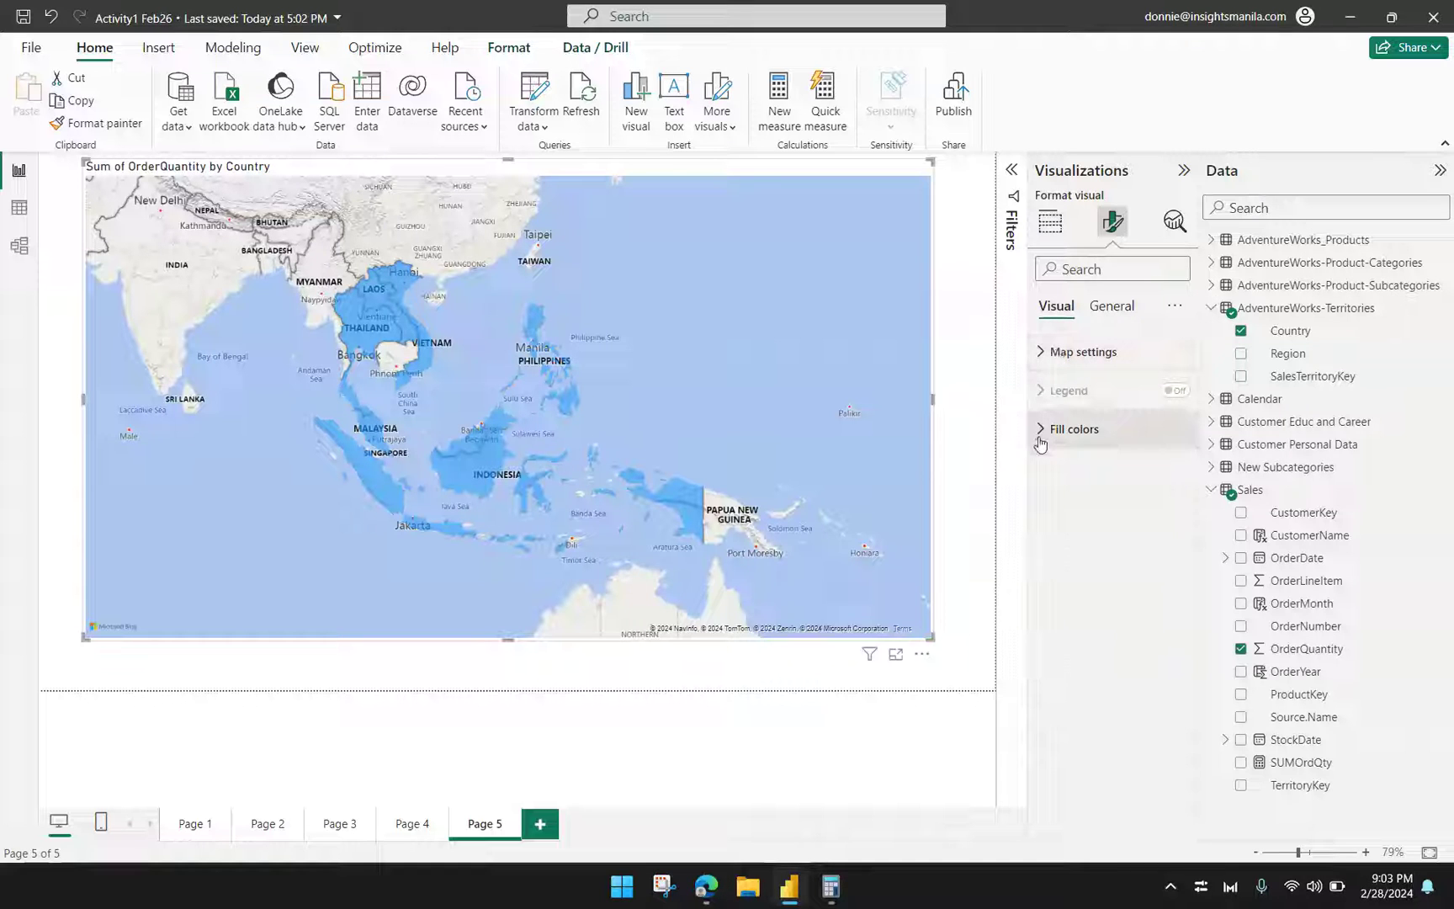
{"action": "left_click", "coordinate": [1044, 351]}
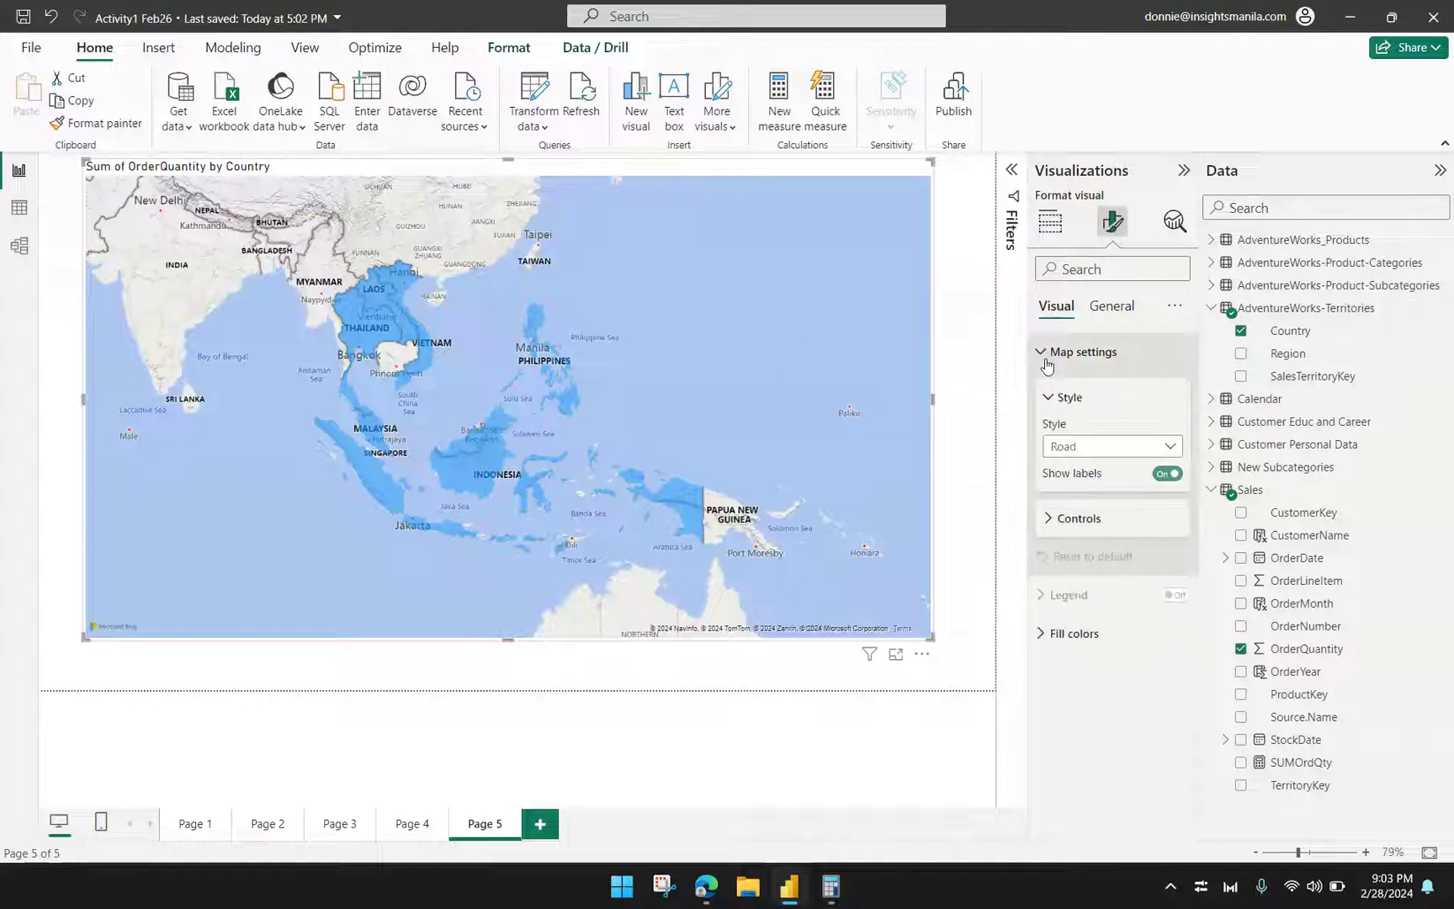
Step: Try the Aerial, Dark and Road map styles, settling on Grayscale
{"action": "left_click", "coordinate": [1169, 447]}
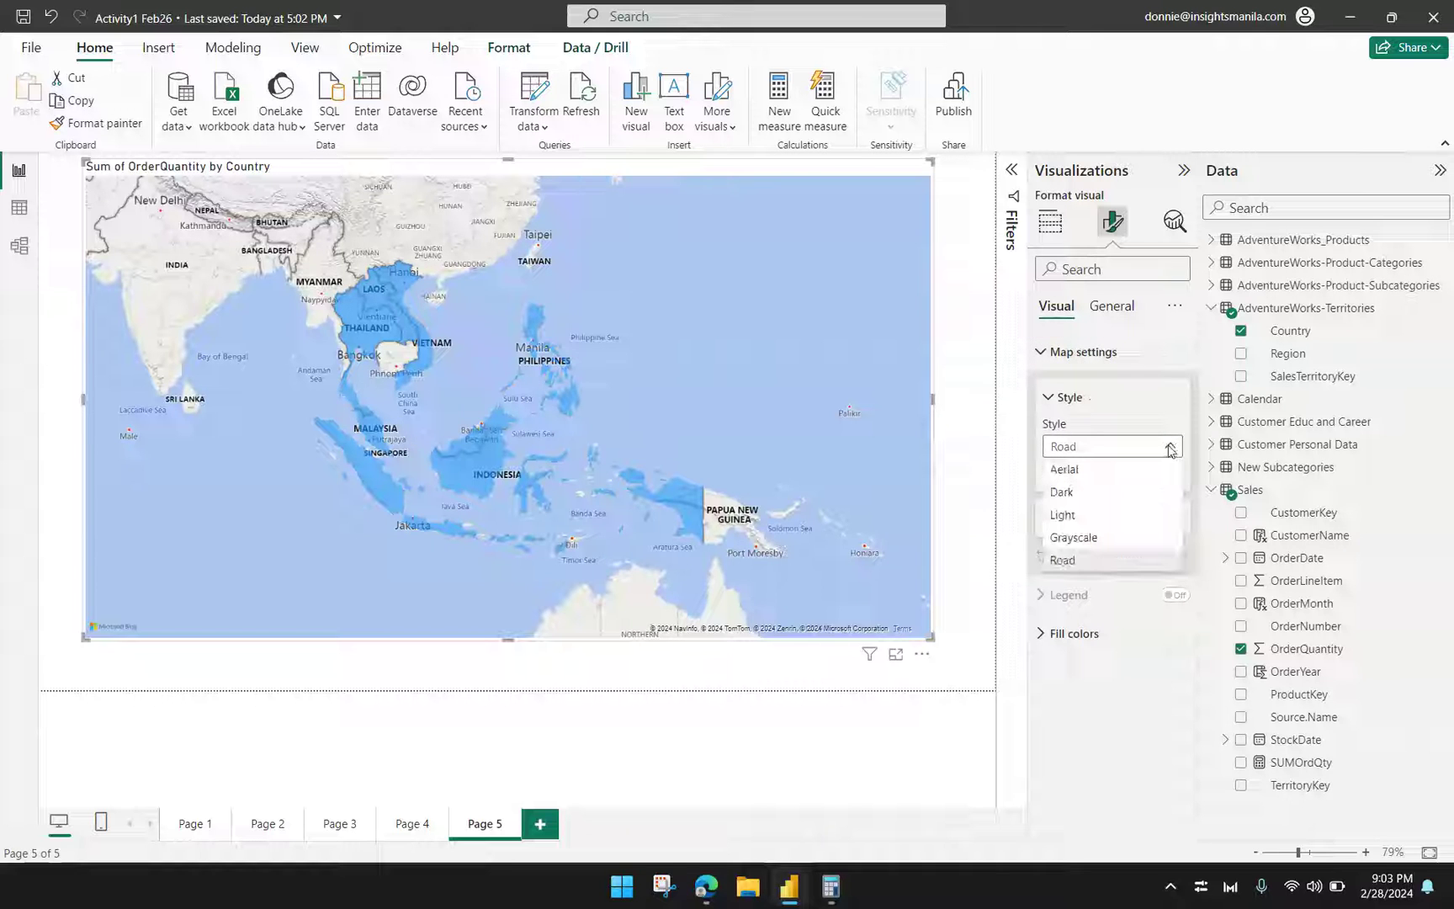
{"action": "left_click", "coordinate": [1135, 473]}
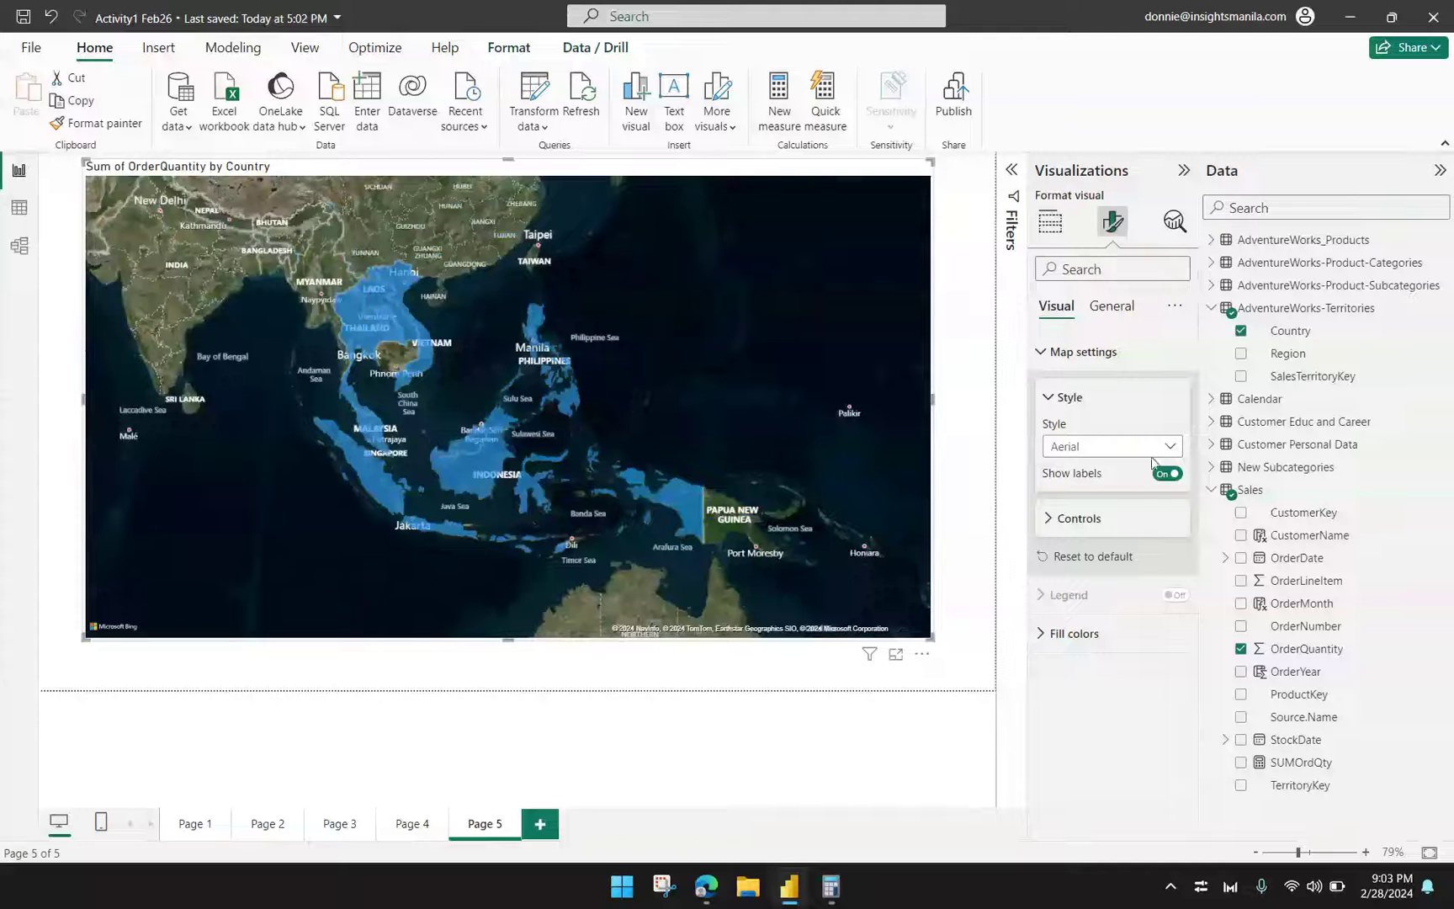
{"action": "left_click", "coordinate": [1154, 450]}
{"action": "key", "text": "Escape"}
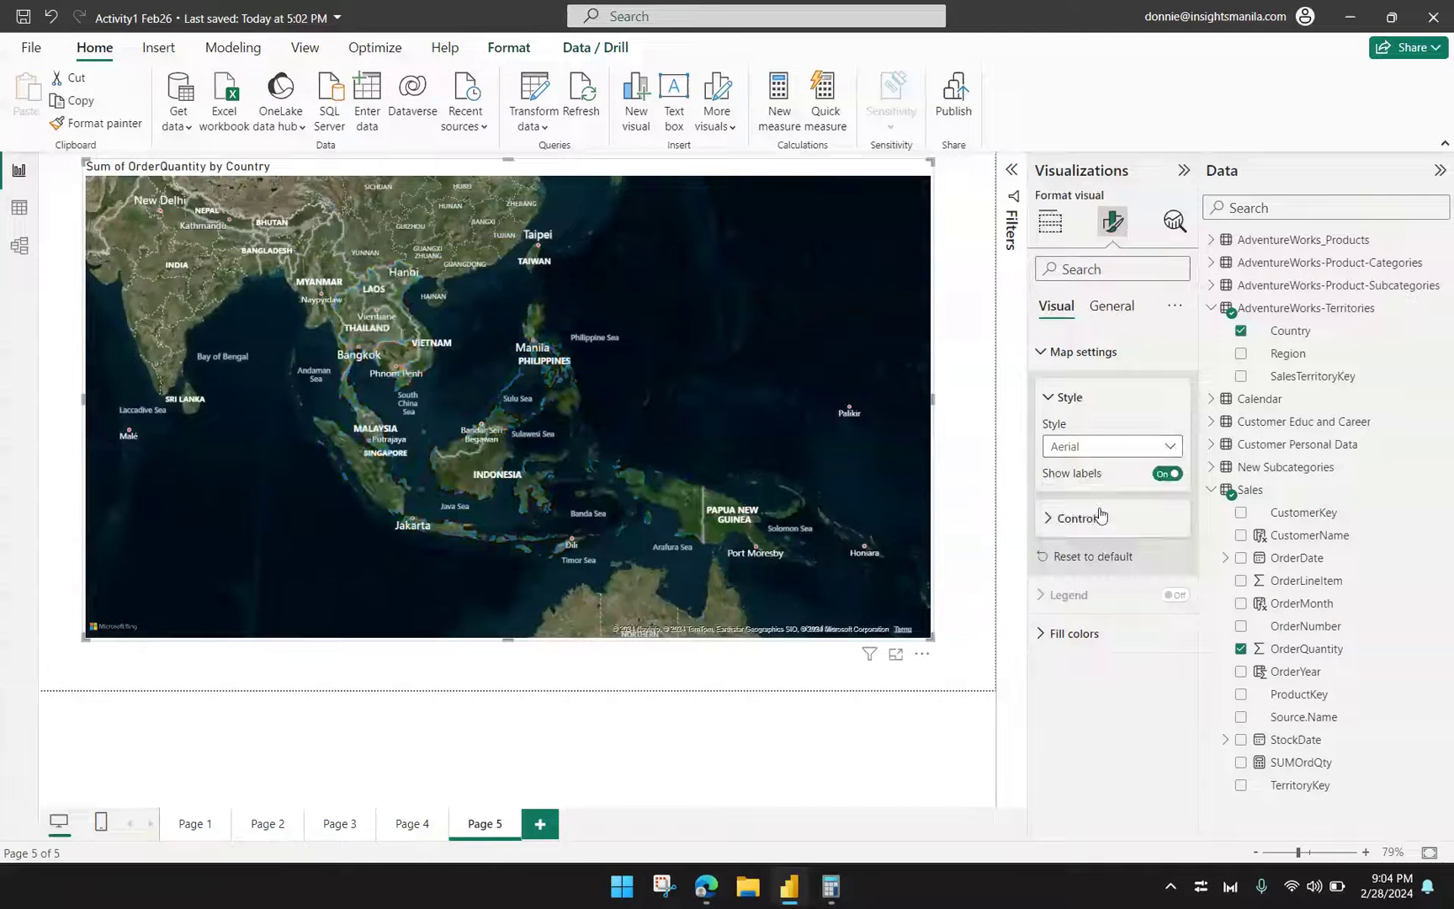
{"action": "left_click", "coordinate": [1161, 453]}
{"action": "left_click", "coordinate": [1062, 492]}
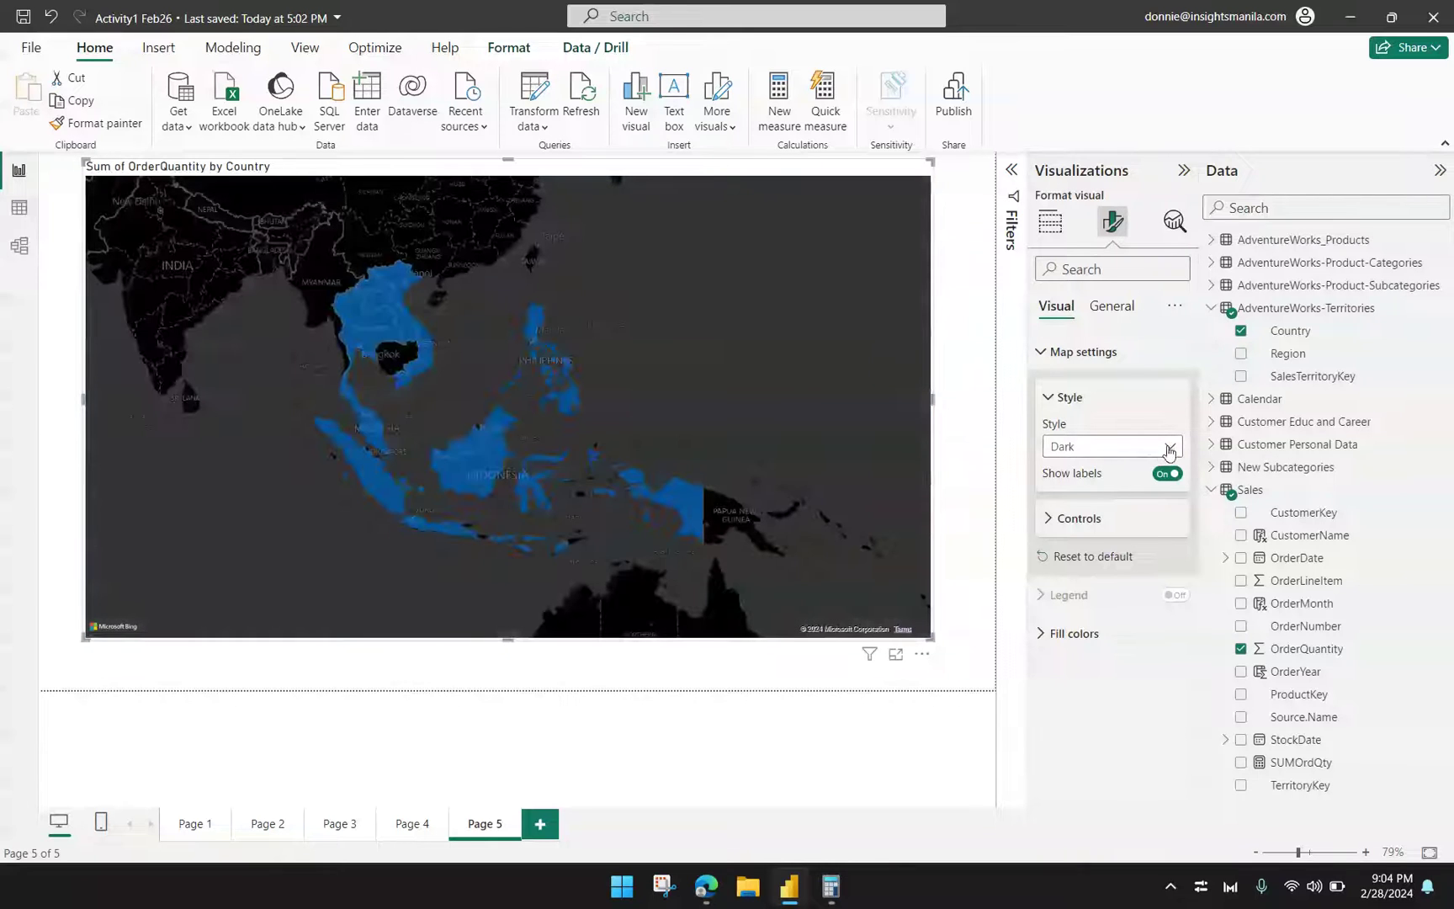
{"action": "left_click", "coordinate": [1167, 453]}
{"action": "left_click", "coordinate": [1085, 560]}
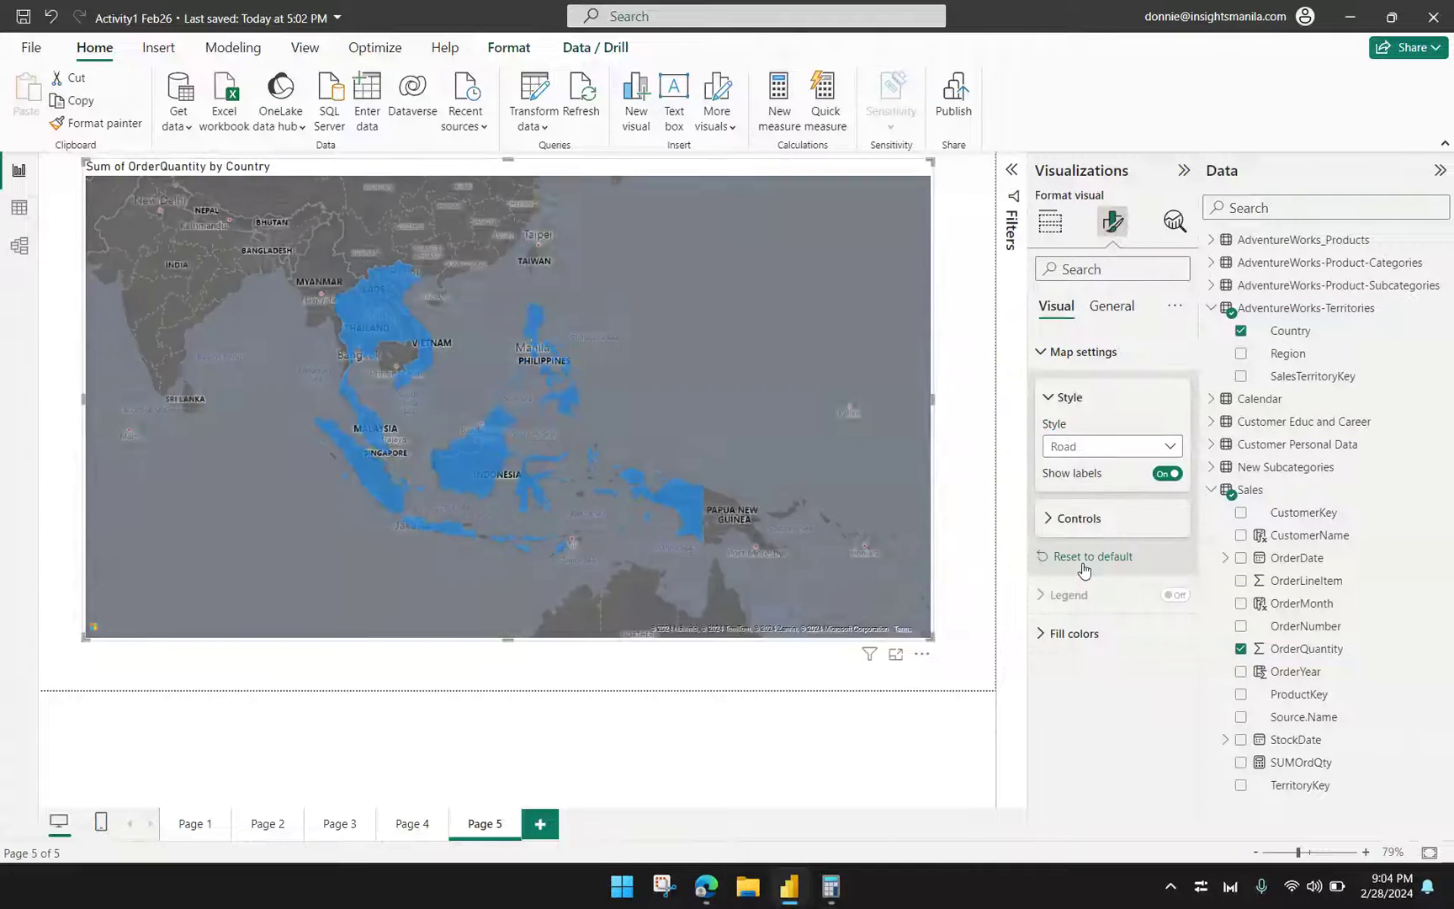
{"action": "left_click", "coordinate": [1175, 450]}
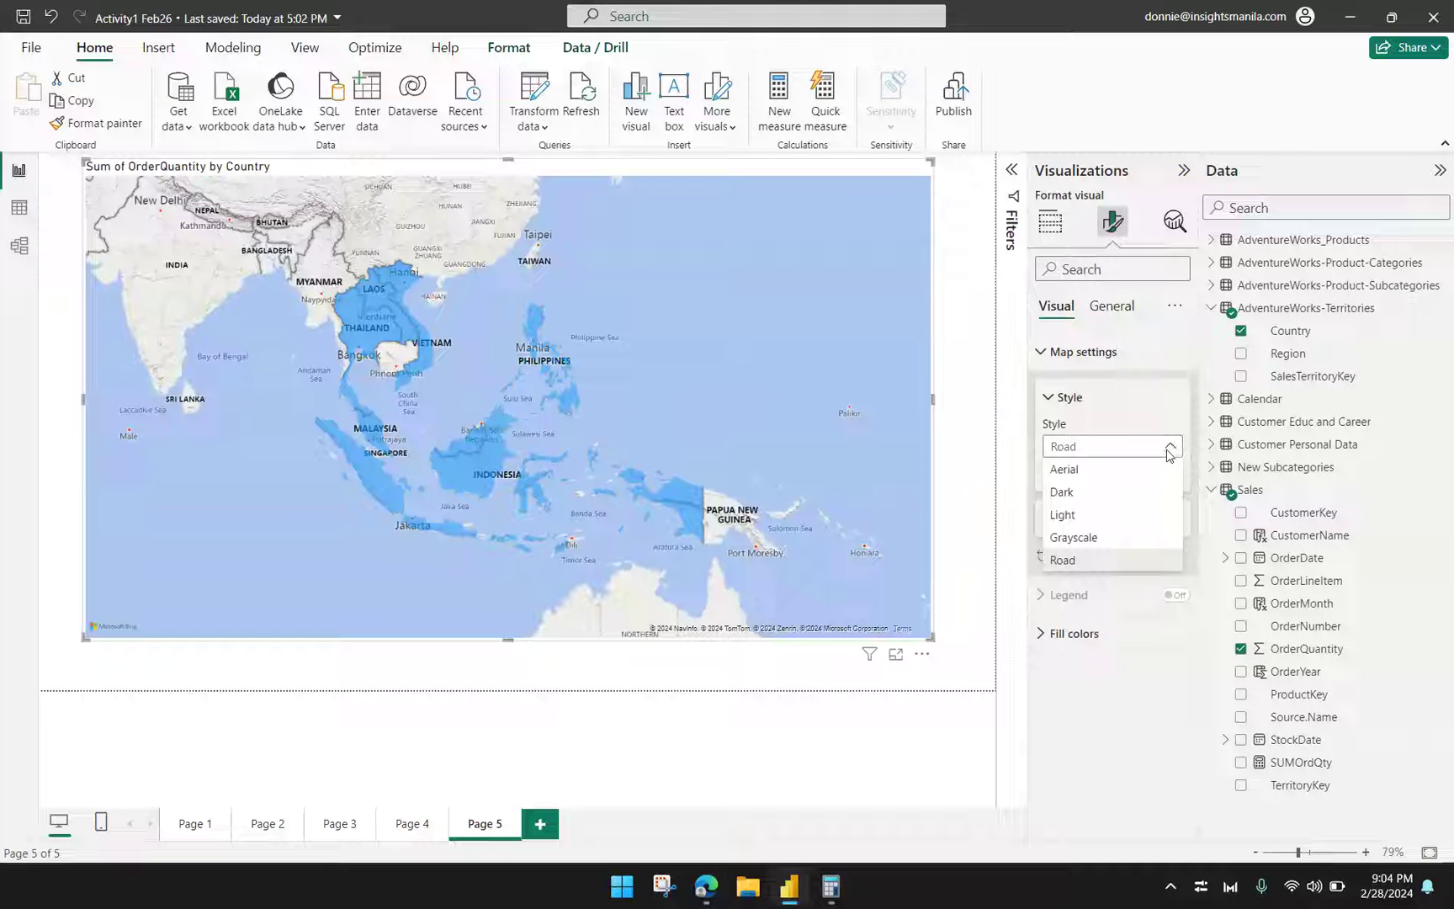
{"action": "left_click", "coordinate": [1127, 536]}
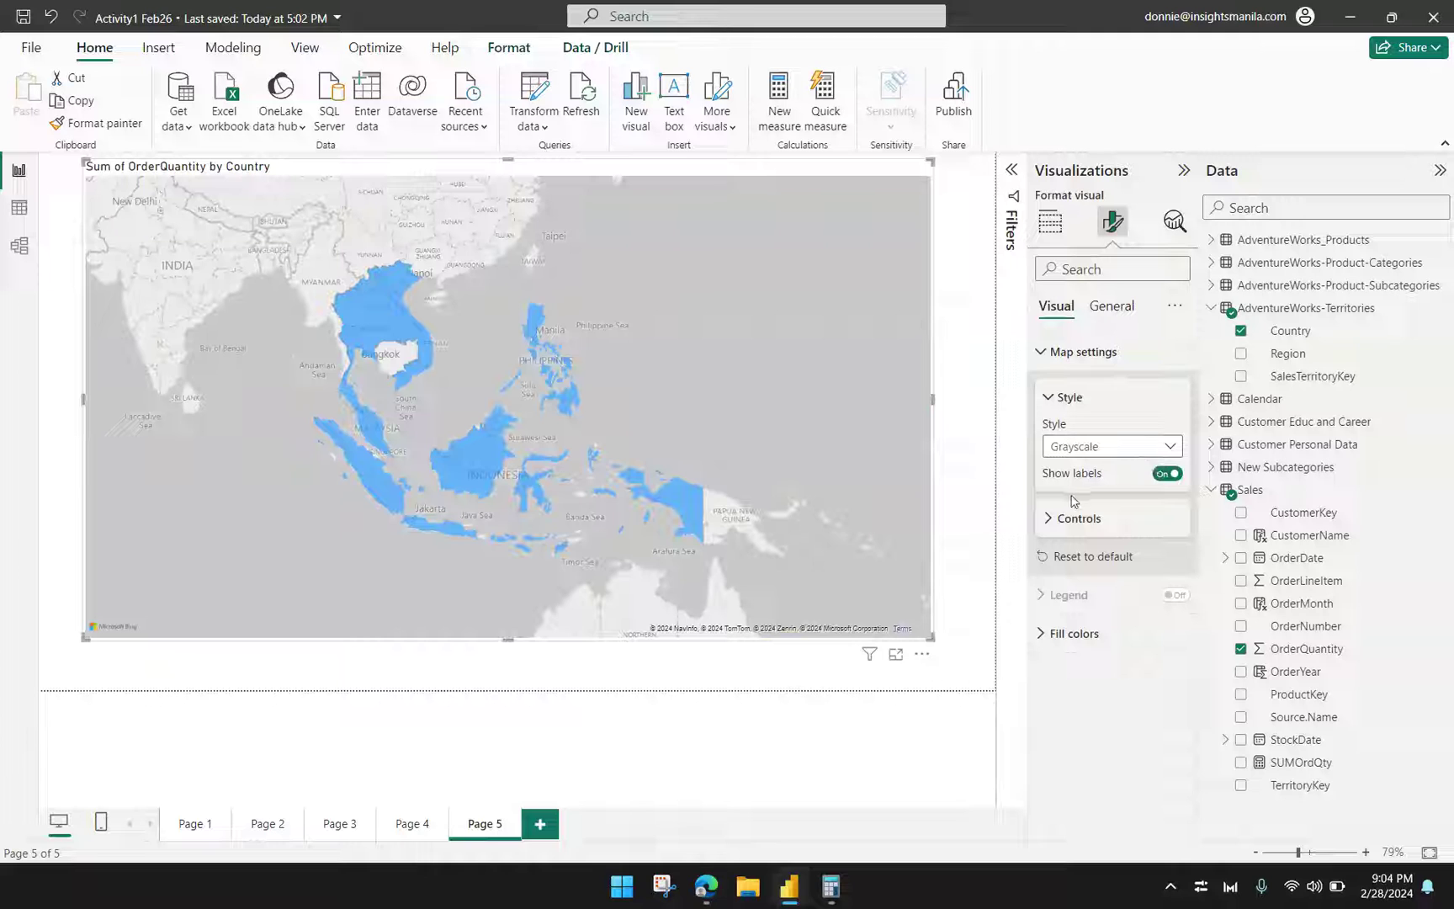
{"action": "left_click", "coordinate": [1158, 451]}
{"action": "left_click", "coordinate": [1160, 450]}
Step: Turn on the map's zoom buttons and test zooming in and out on Southeast Asia
{"action": "left_click", "coordinate": [1049, 518]}
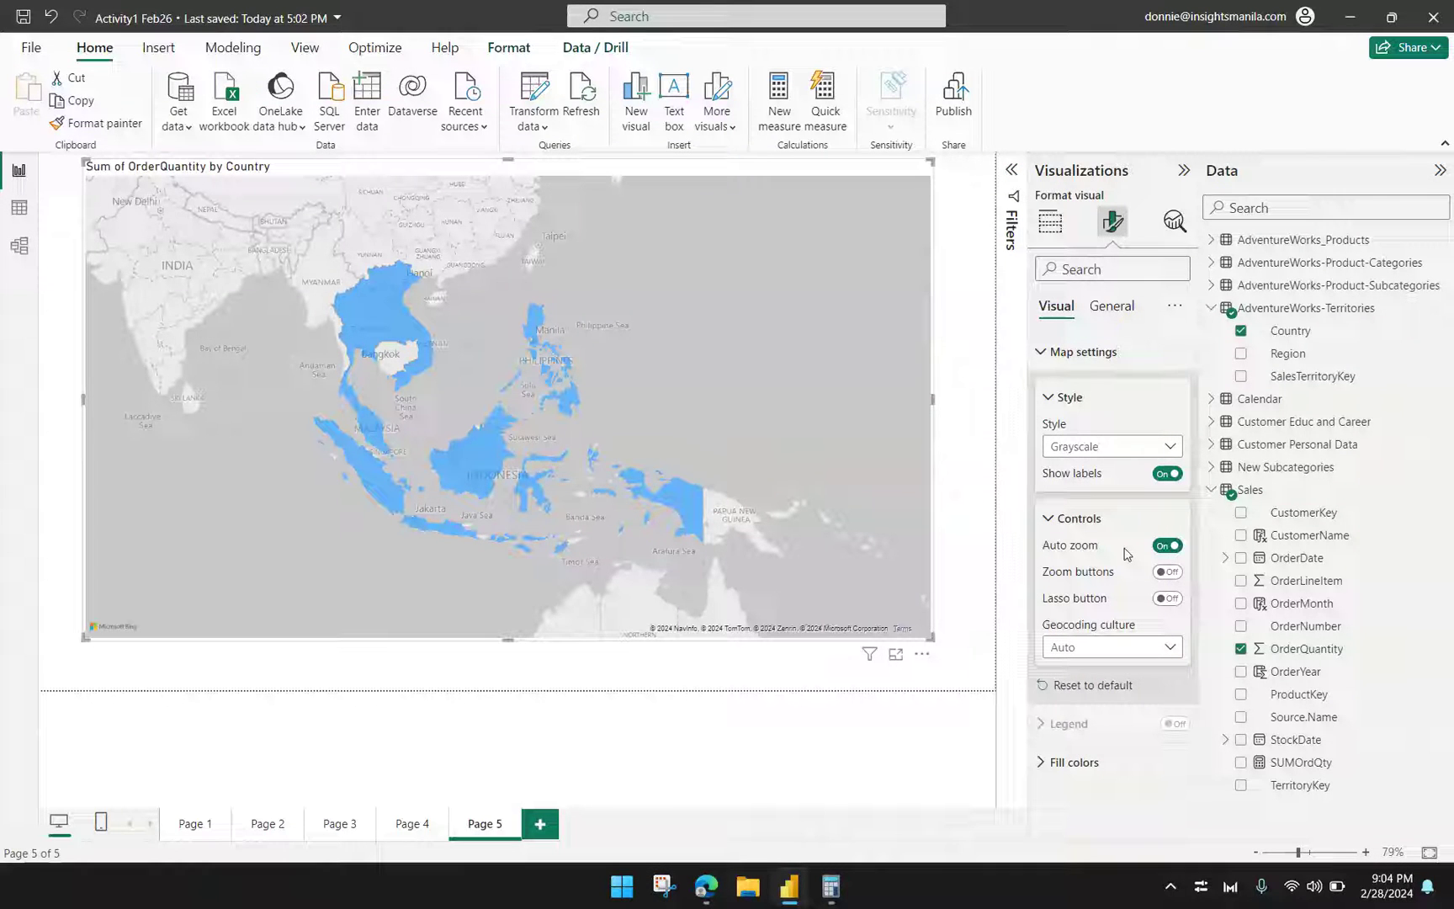
{"action": "left_click", "coordinate": [1169, 572]}
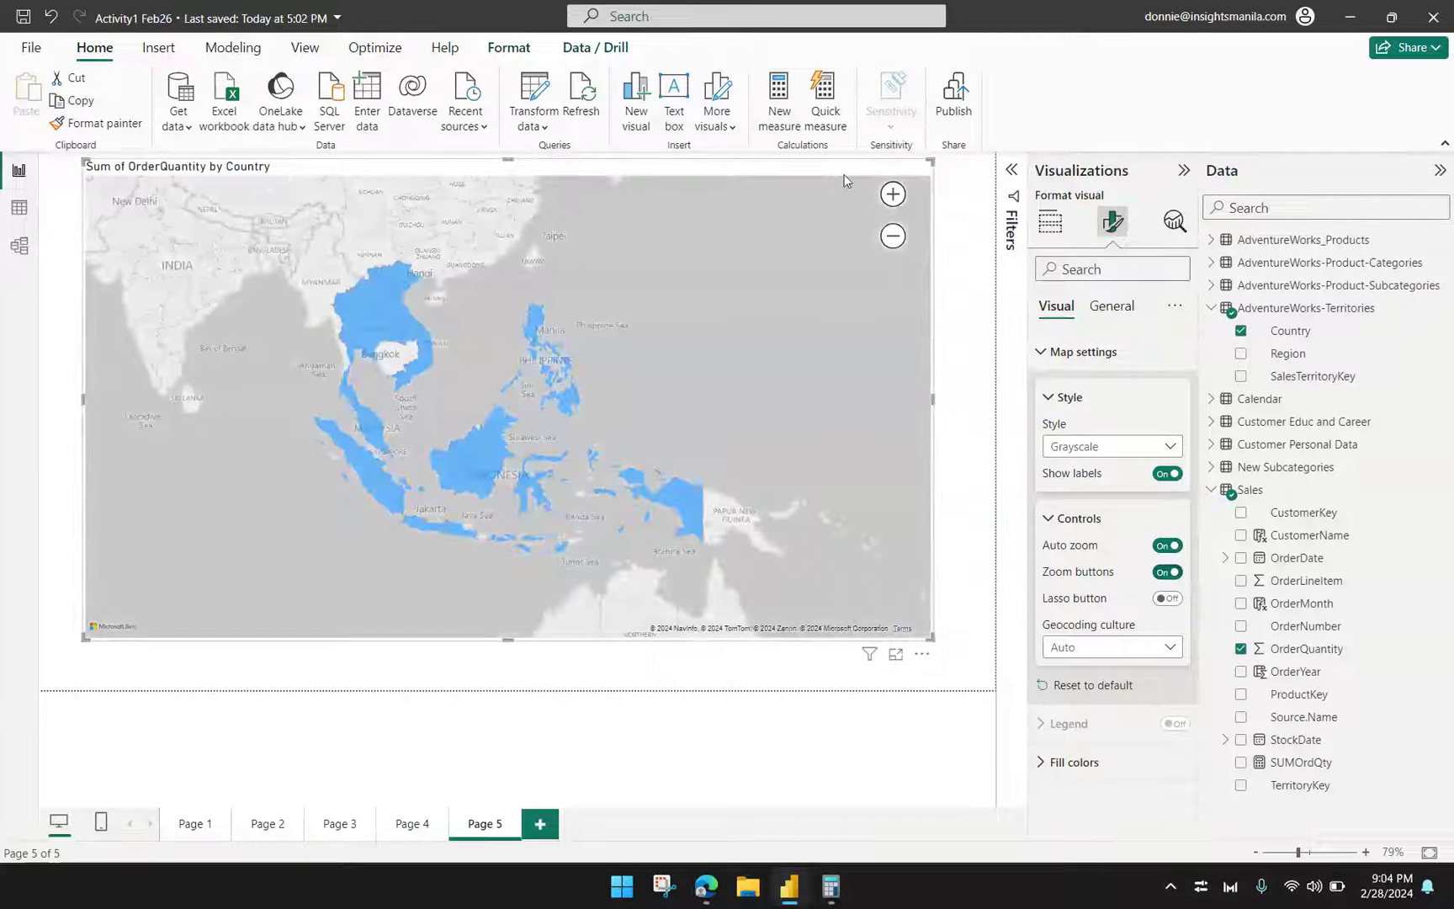
{"action": "left_click", "coordinate": [893, 194]}
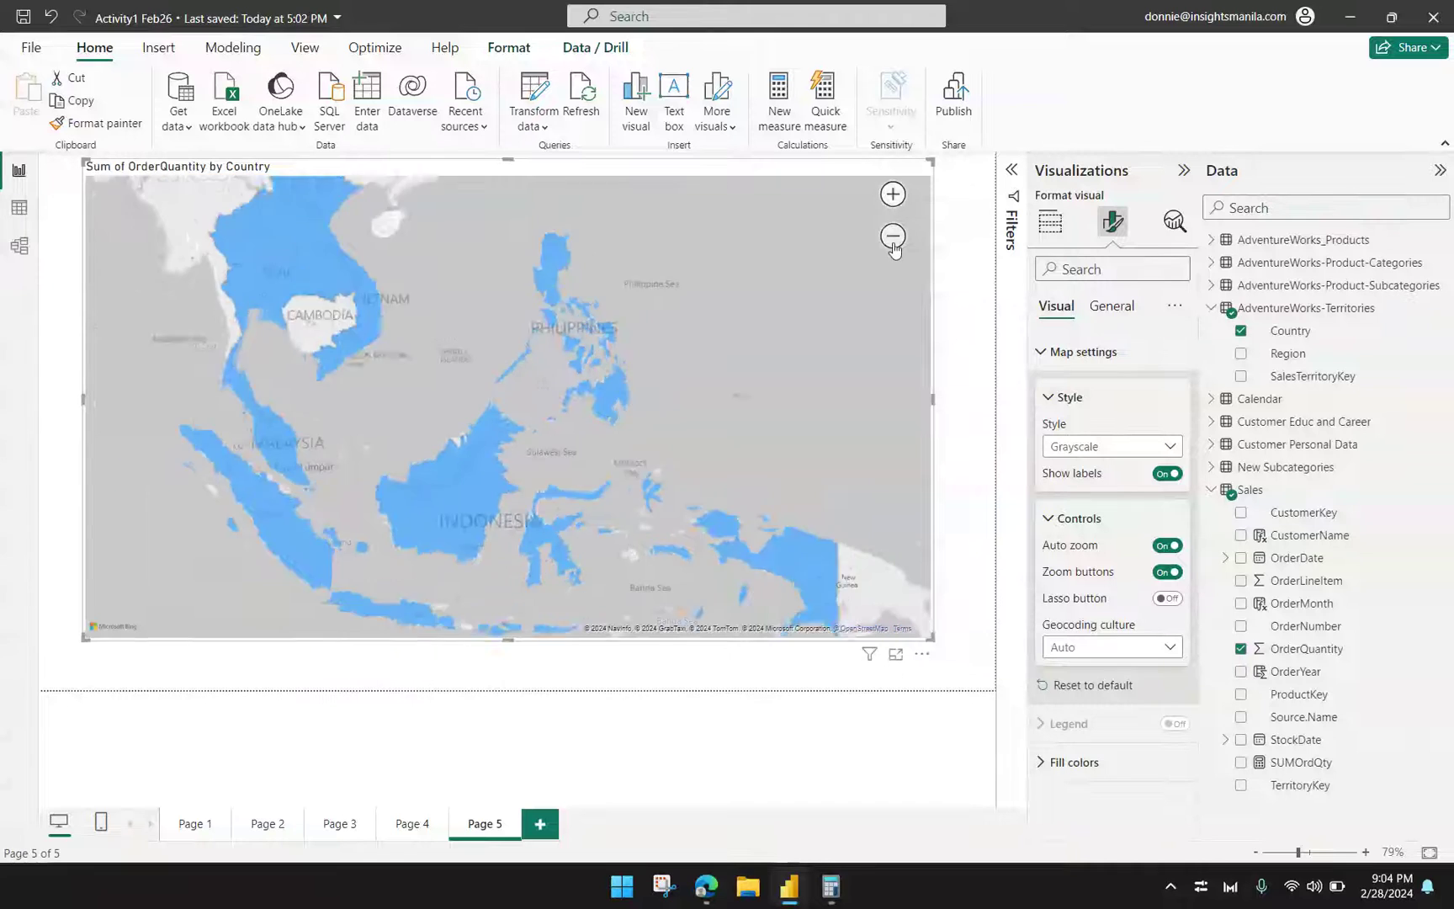
{"action": "left_click", "coordinate": [894, 237]}
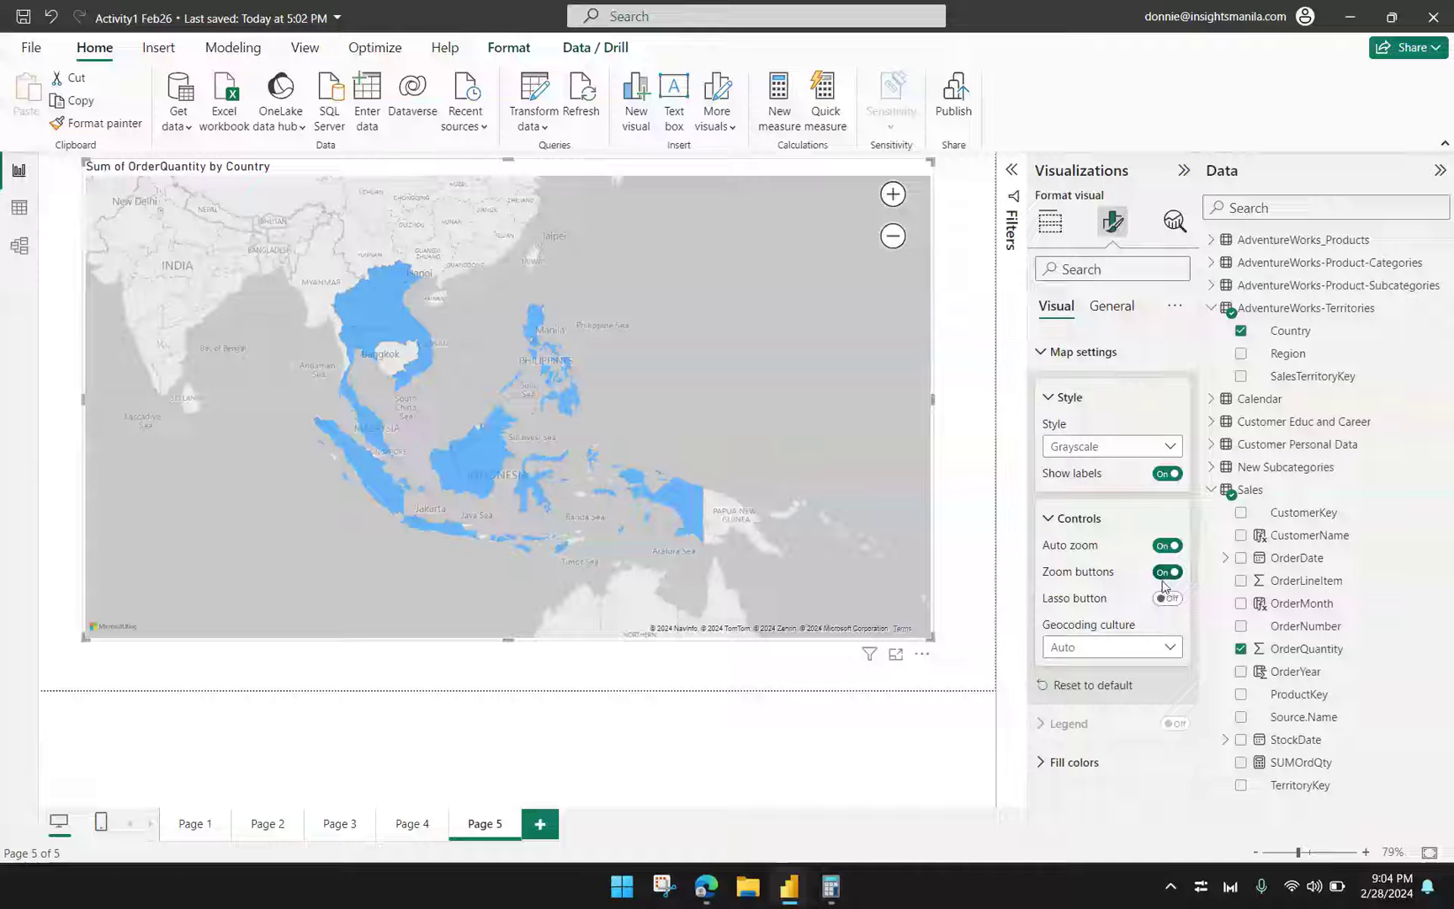
{"action": "left_click", "coordinate": [1054, 526]}
Step: Change the countries' default fill colour to the recent orange swatch
{"action": "left_click", "coordinate": [1049, 355]}
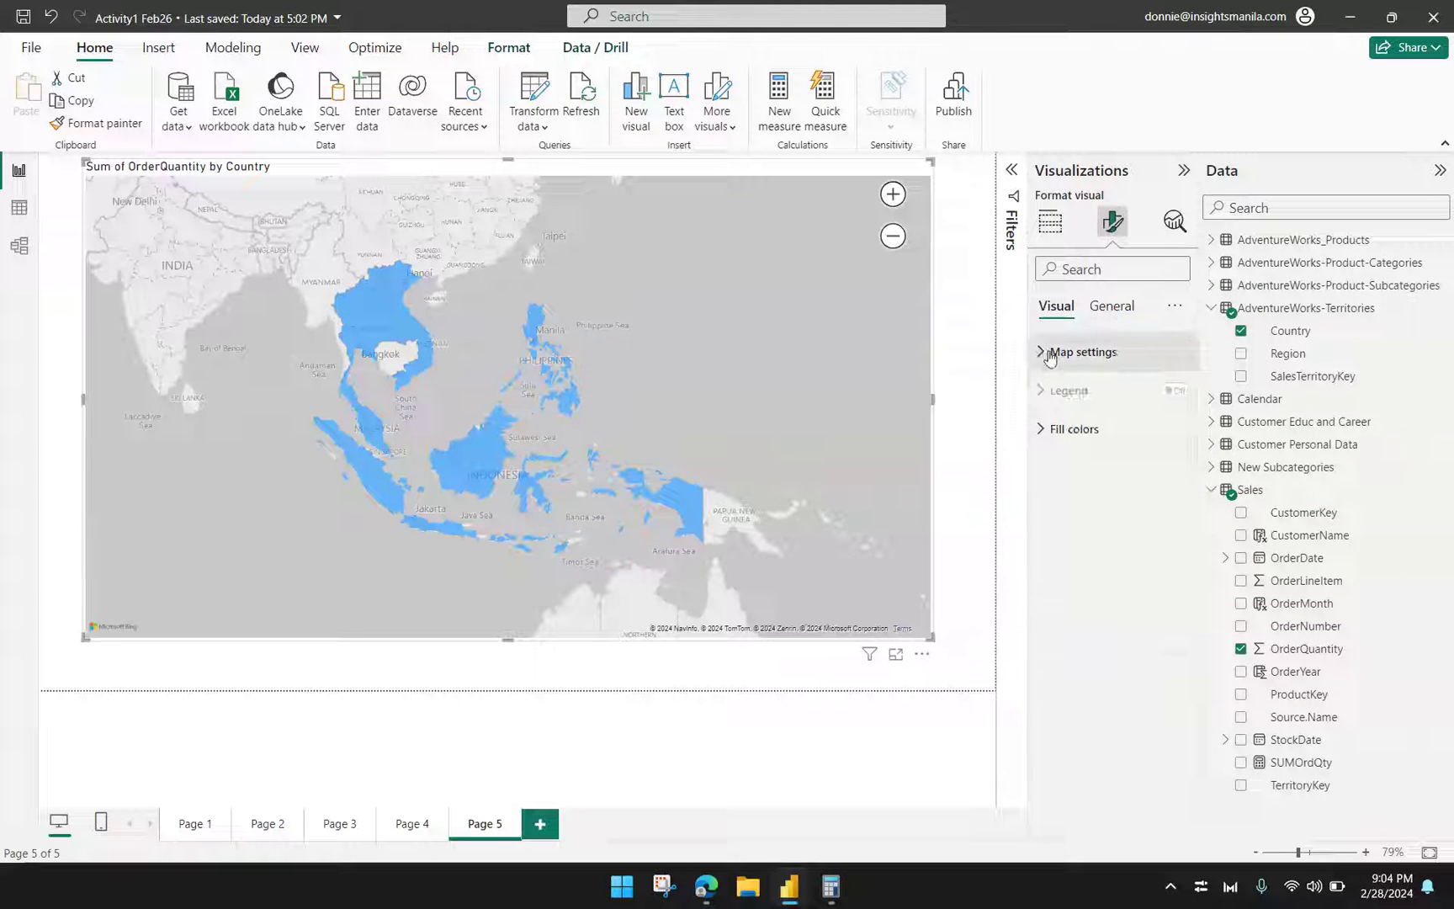
{"action": "left_click", "coordinate": [1052, 439]}
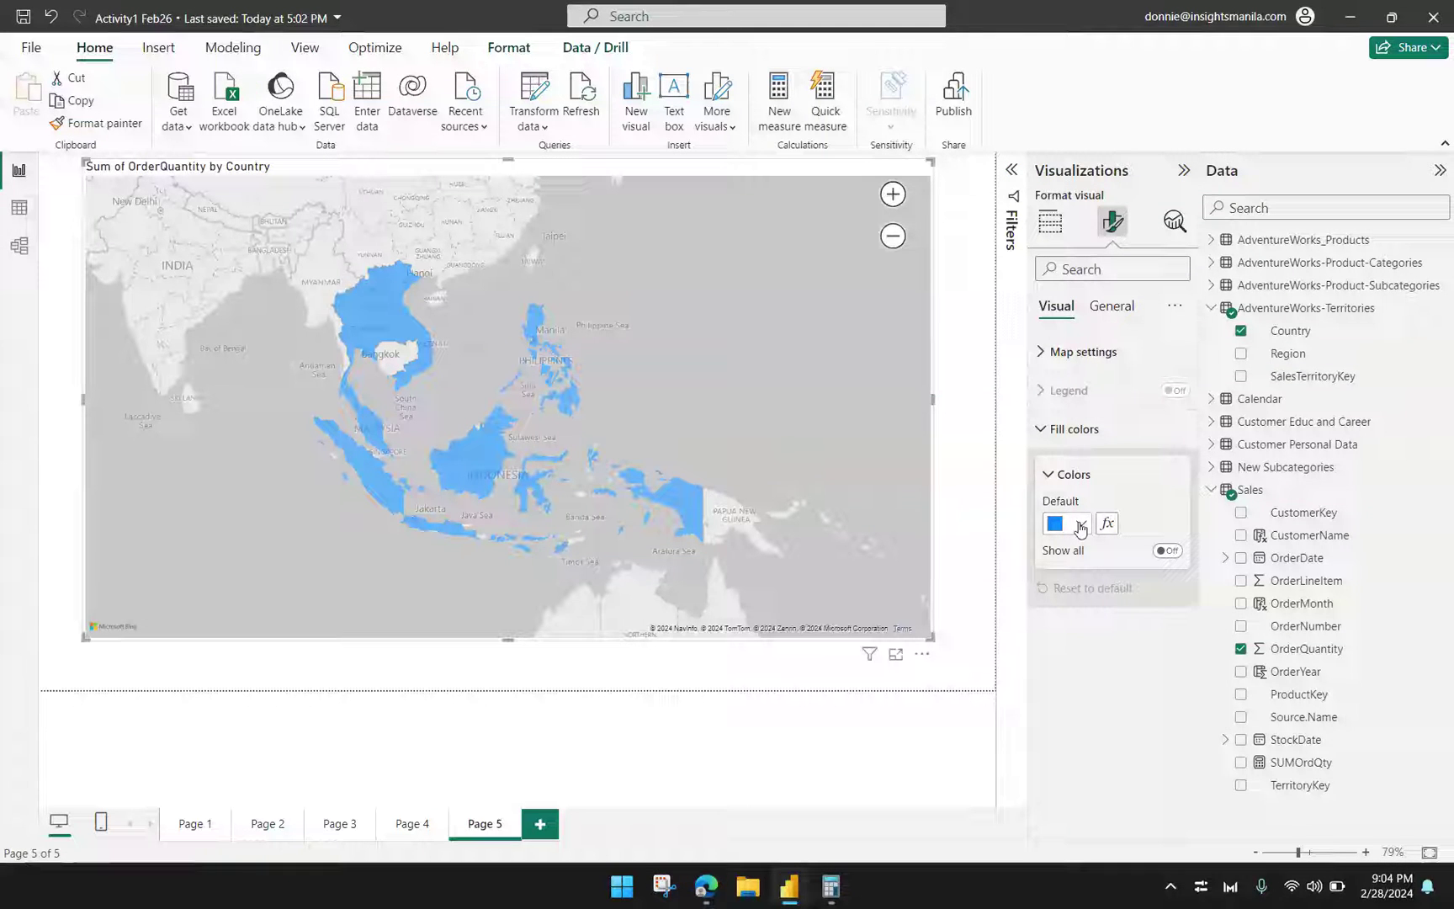
{"action": "left_click", "coordinate": [1080, 525]}
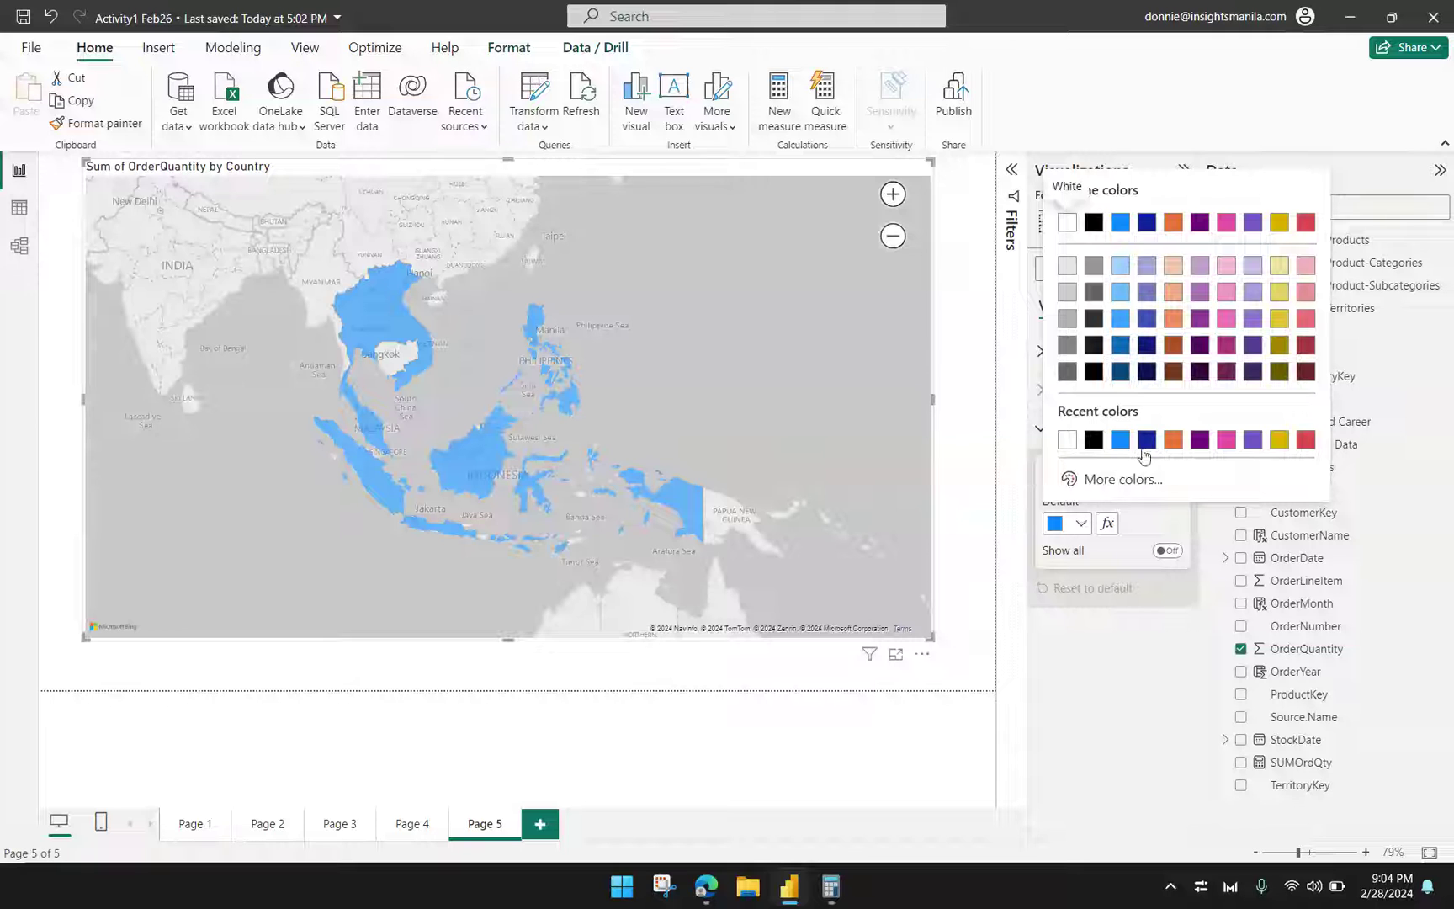
{"action": "left_click", "coordinate": [1171, 441]}
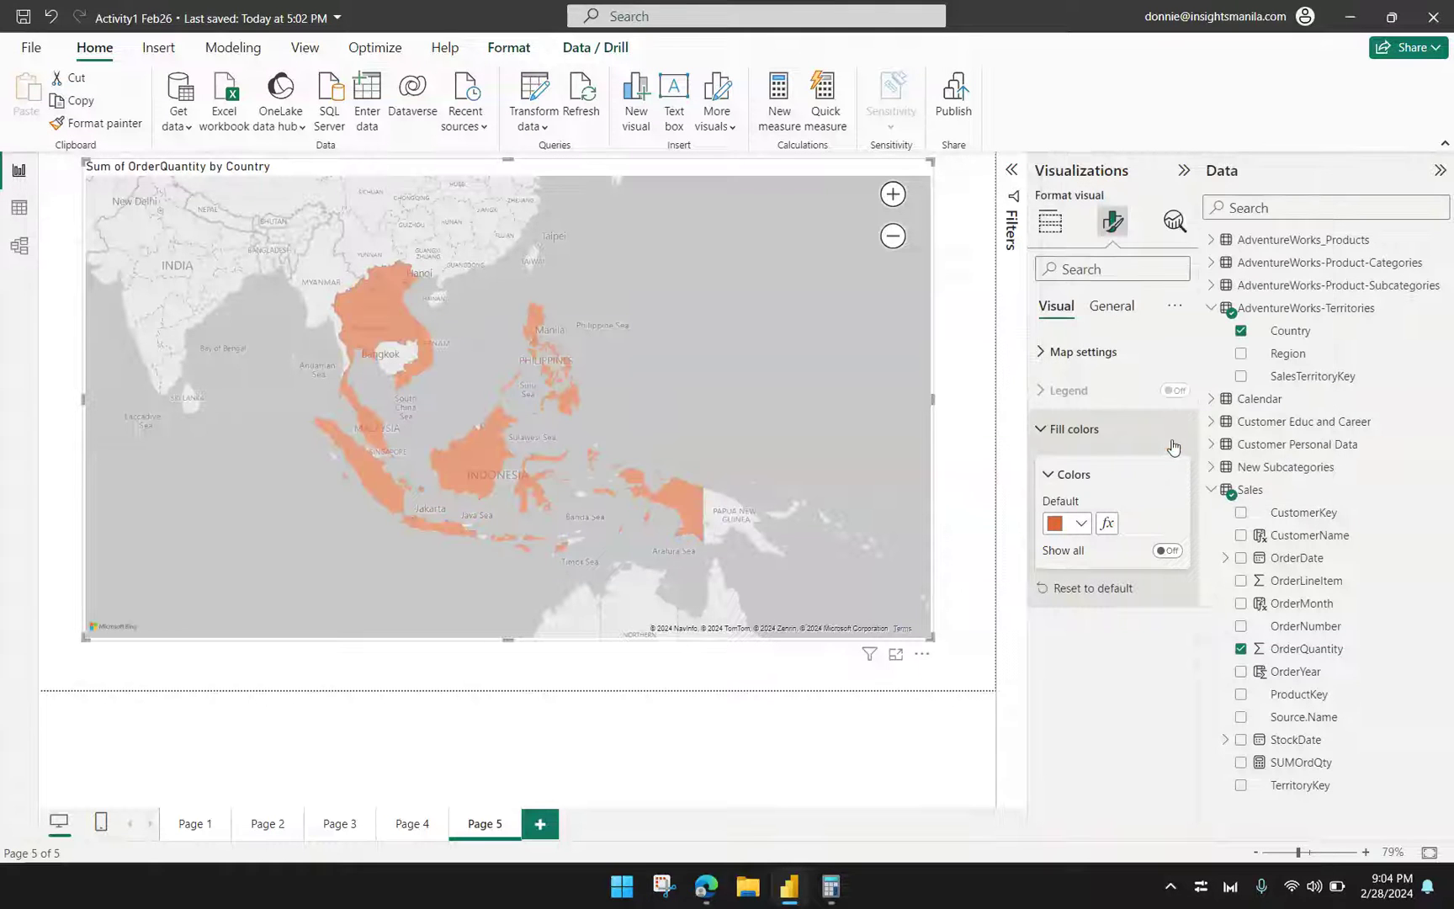
Step: Open fill colour conditional formatting with Gradient style and list the fields to base it on
{"action": "left_click", "coordinate": [1107, 524]}
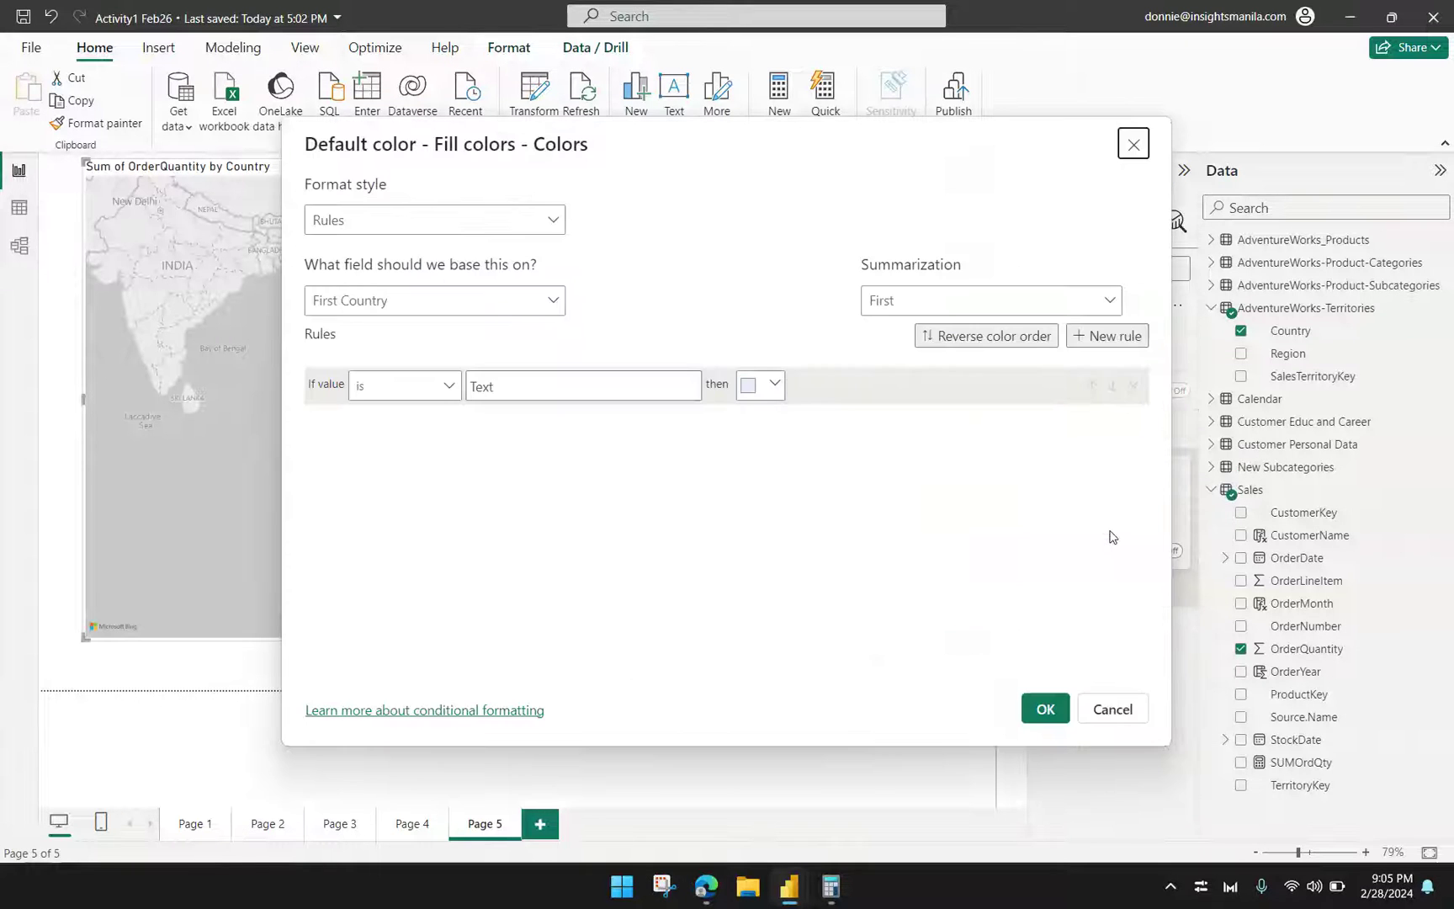
{"action": "left_click", "coordinate": [540, 231]}
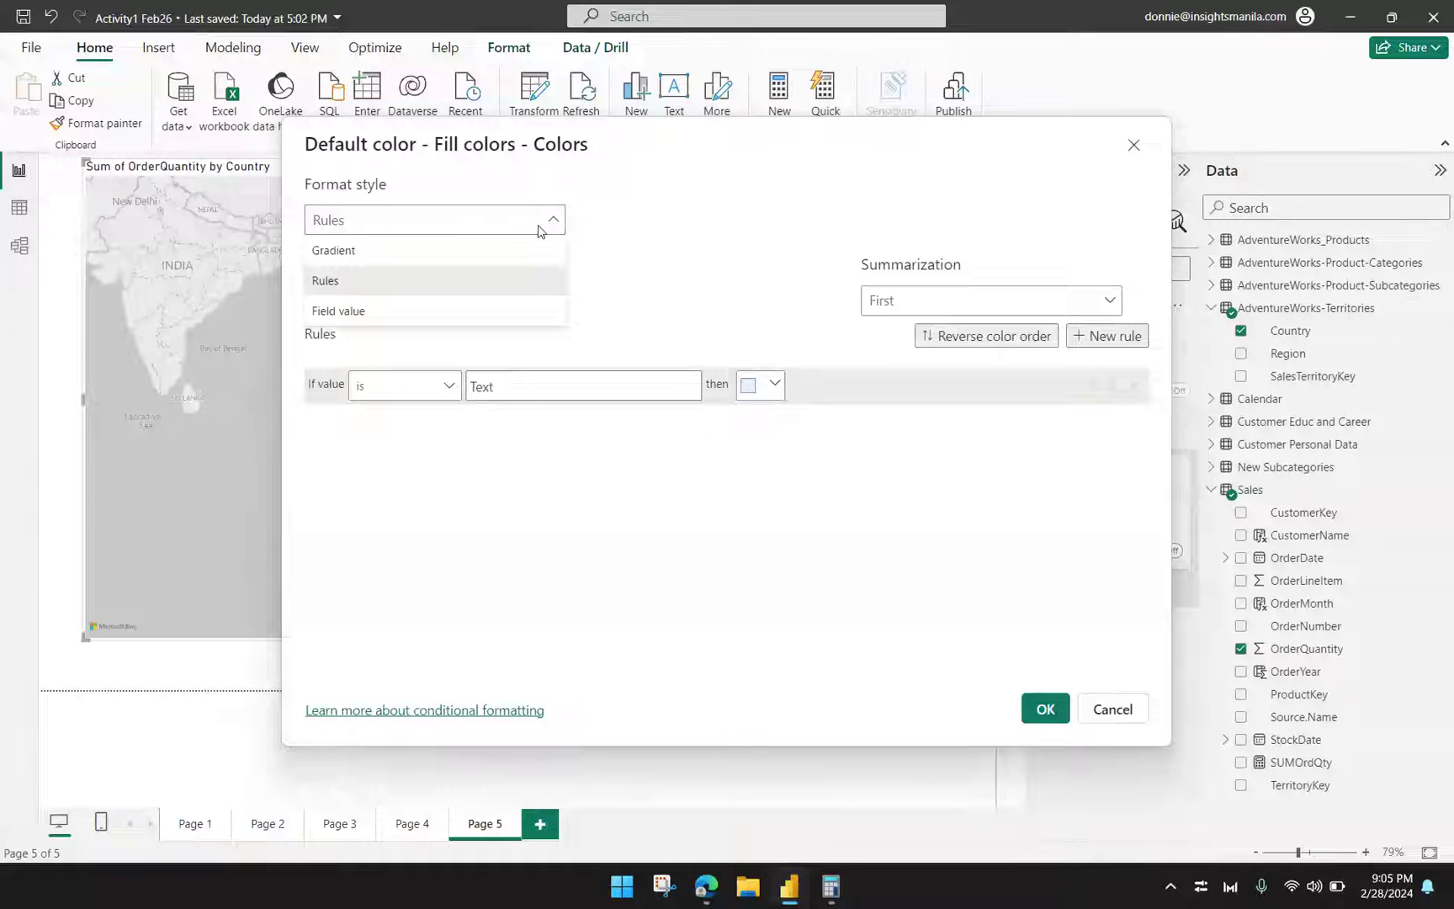
{"action": "left_click", "coordinate": [488, 251]}
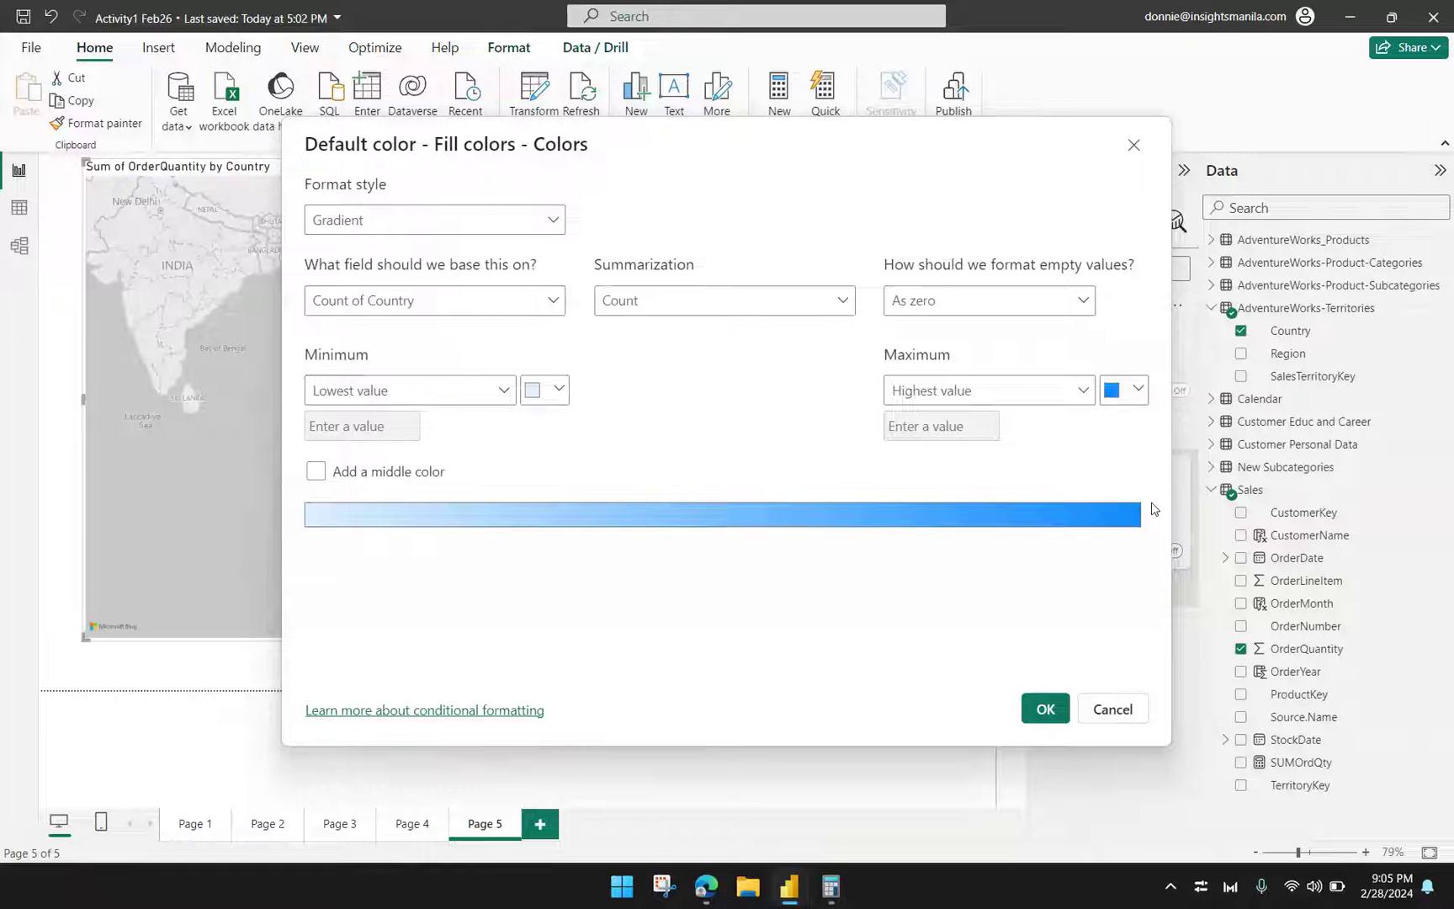
{"action": "left_click", "coordinate": [562, 238]}
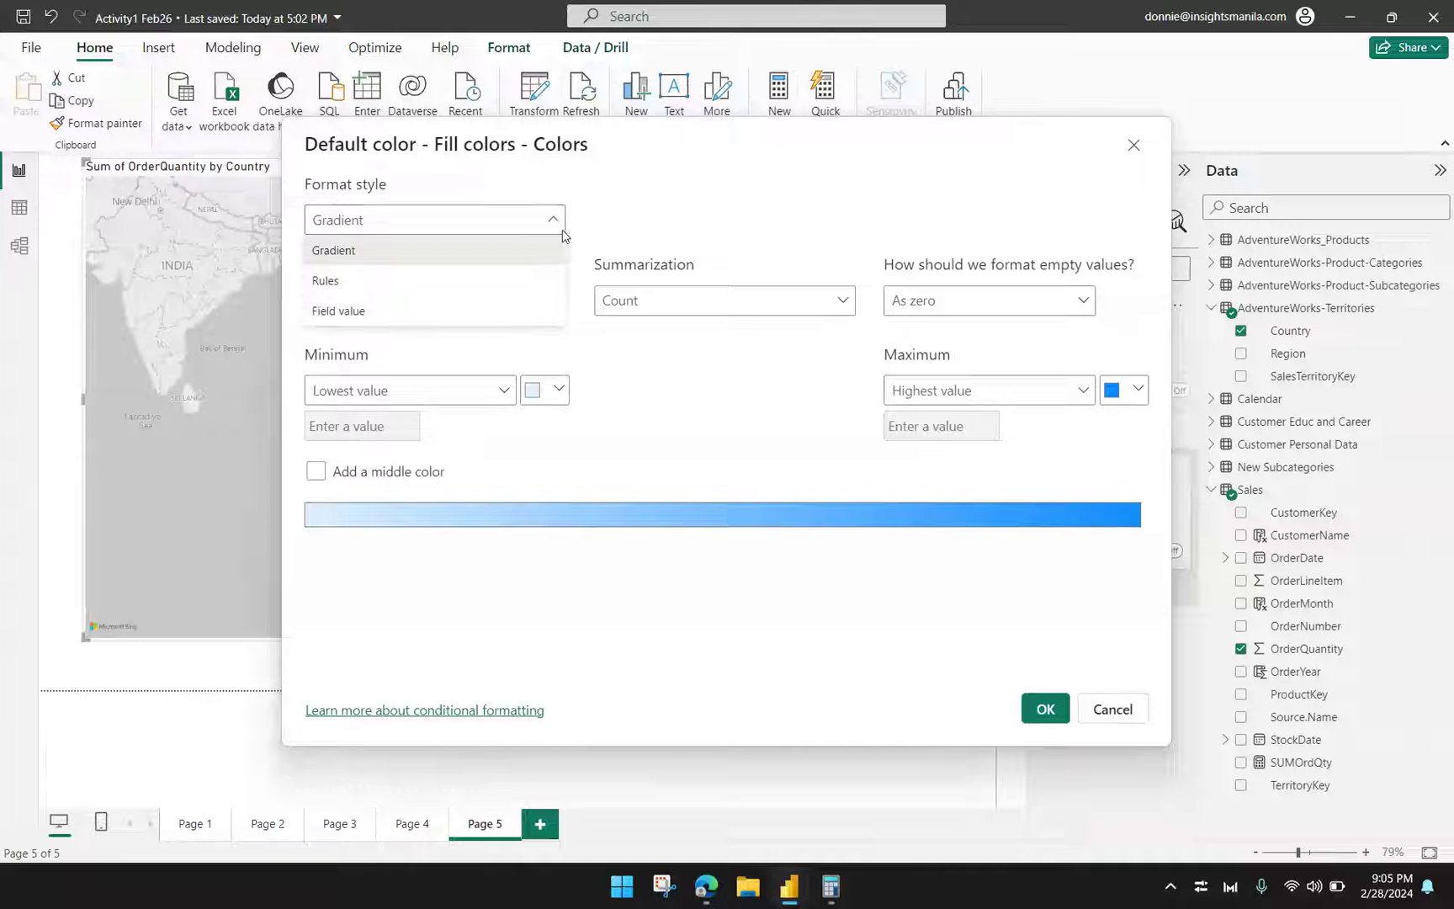
{"action": "left_click", "coordinate": [448, 286]}
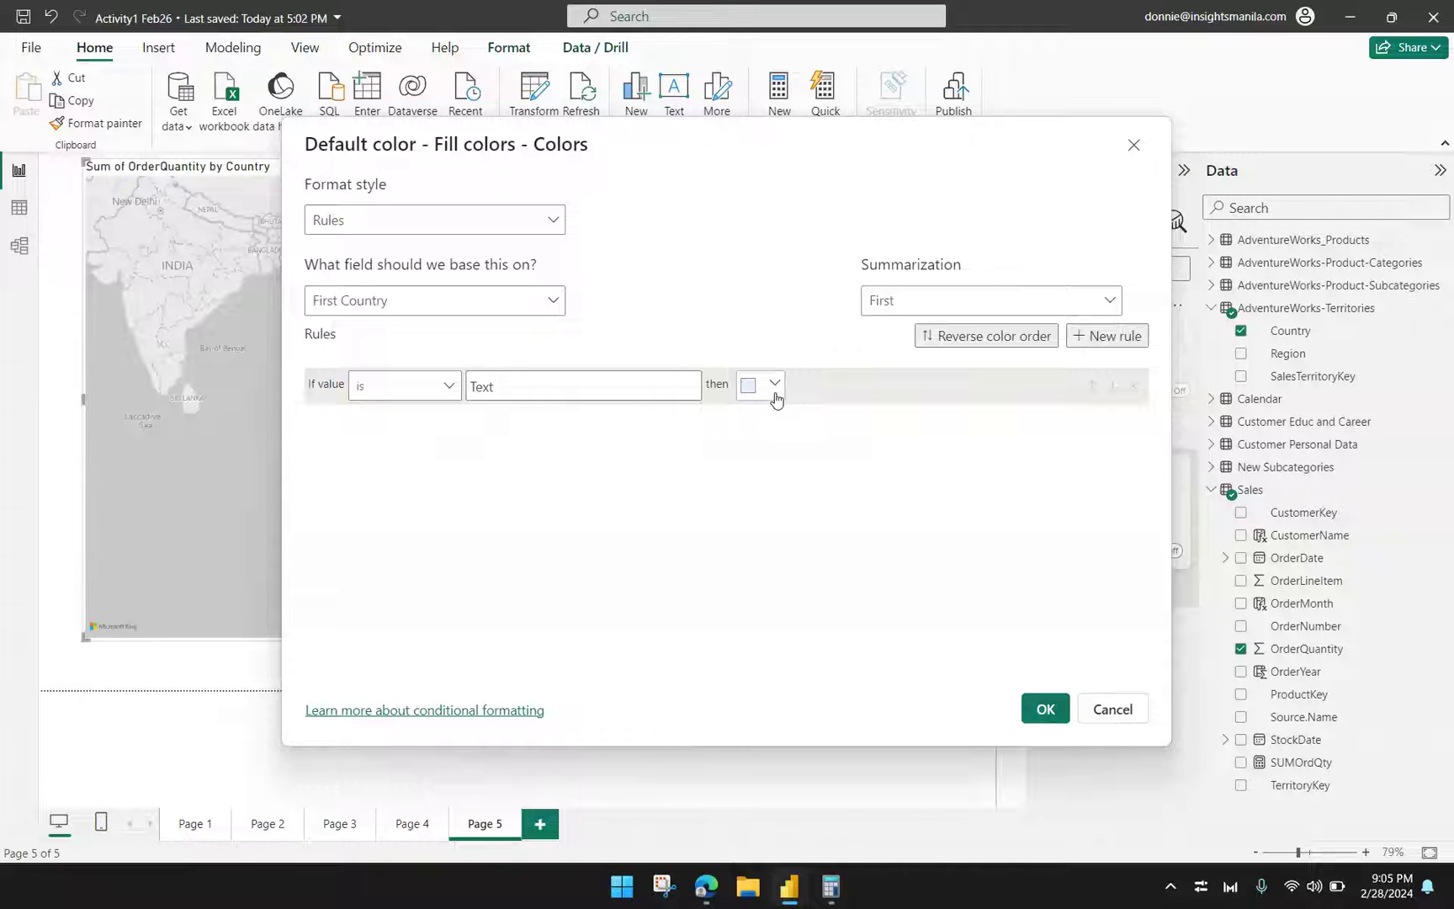
{"action": "left_click", "coordinate": [543, 223]}
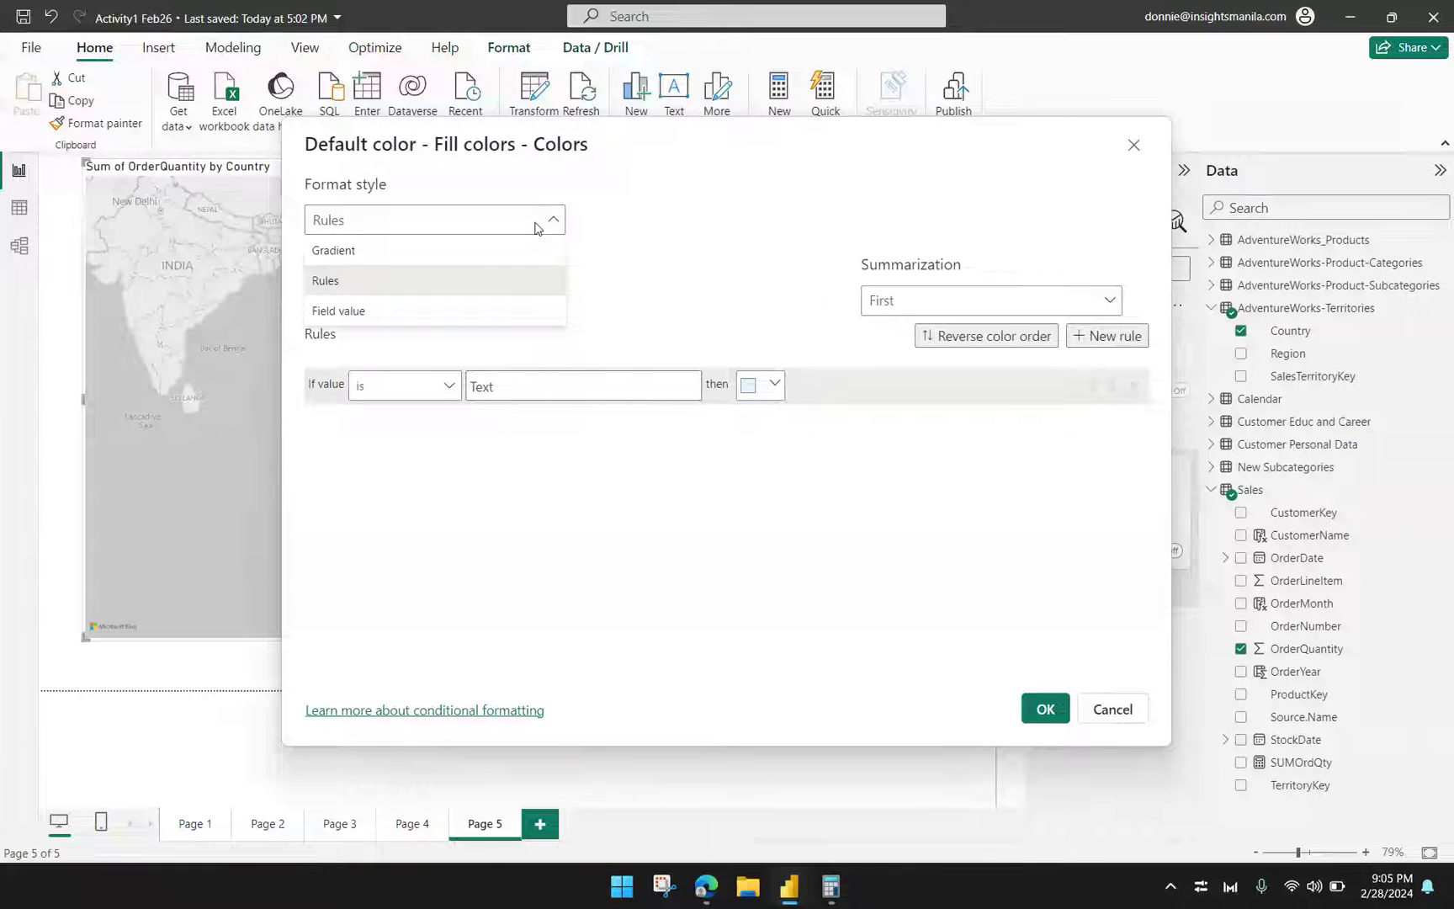
{"action": "left_click", "coordinate": [492, 253]}
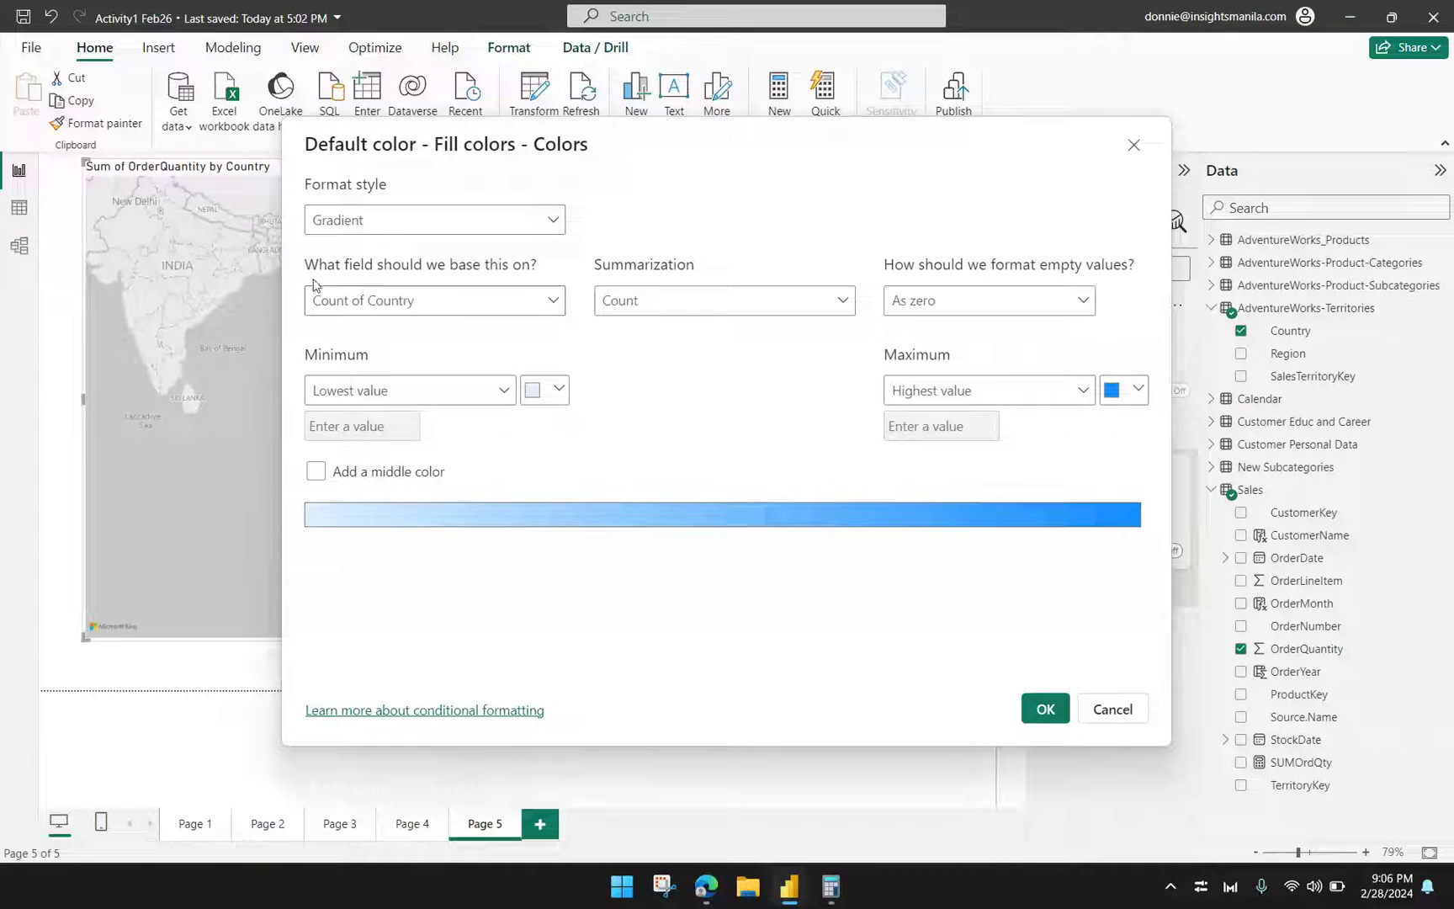
{"action": "left_click", "coordinate": [559, 308]}
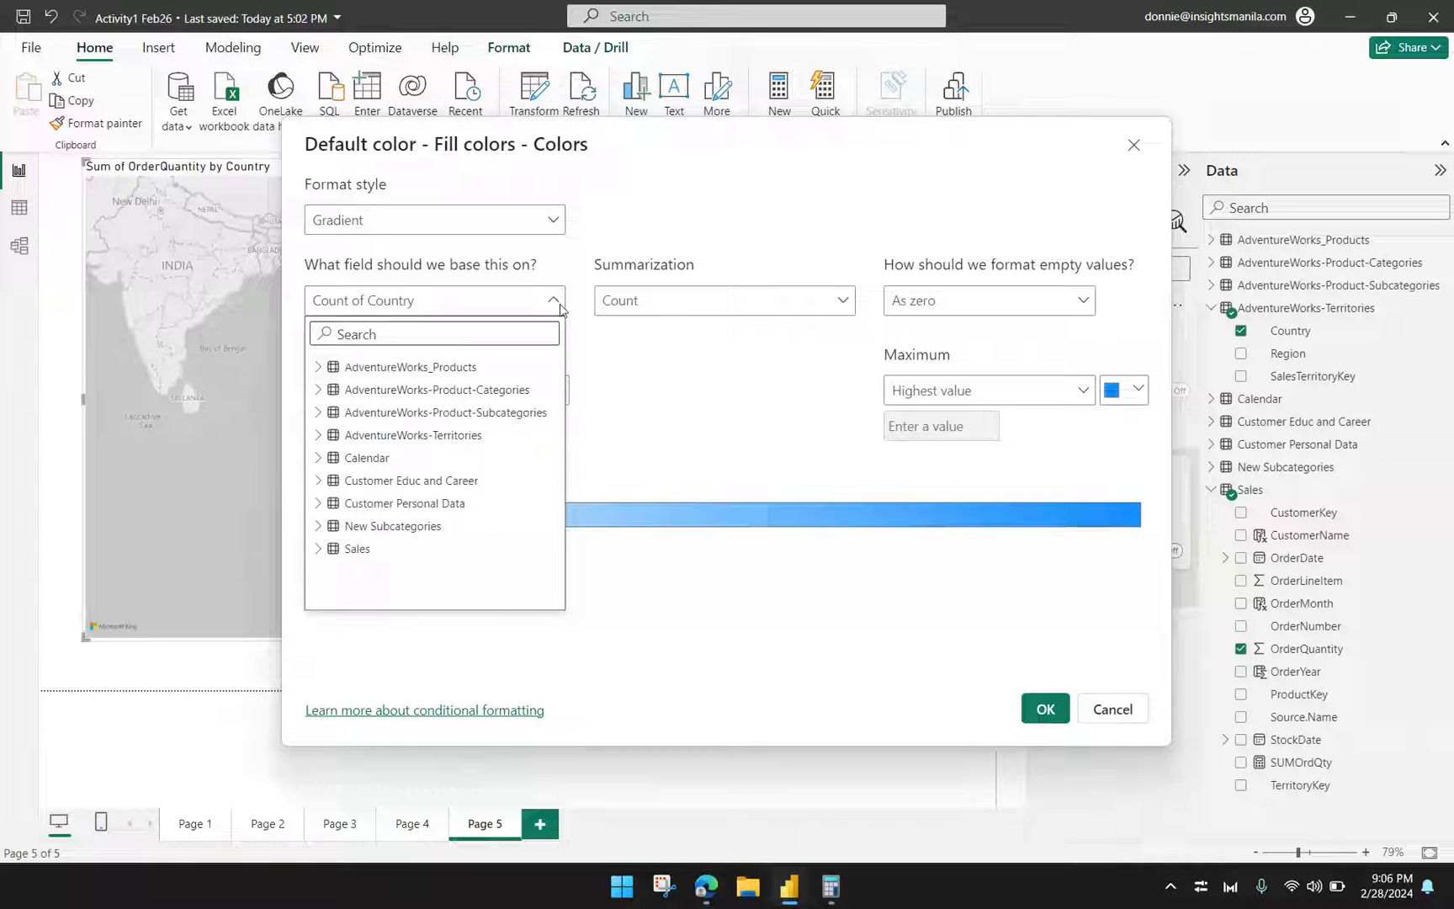
Step: Base the gradient on Sales OrderQuantity, summarized as Sum
{"action": "left_click", "coordinate": [560, 308]}
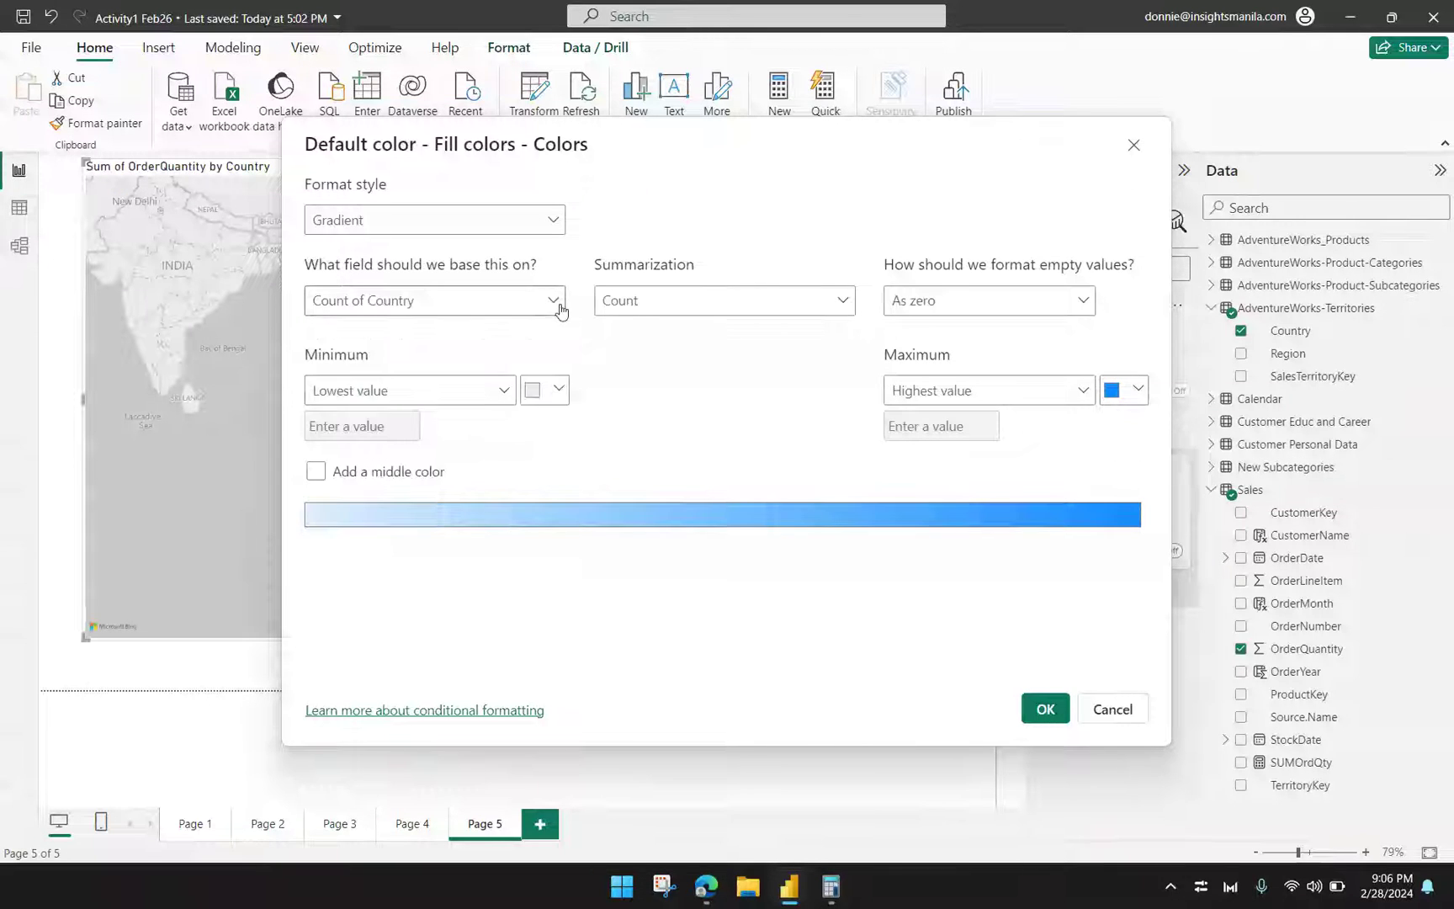
{"action": "left_click", "coordinate": [560, 308]}
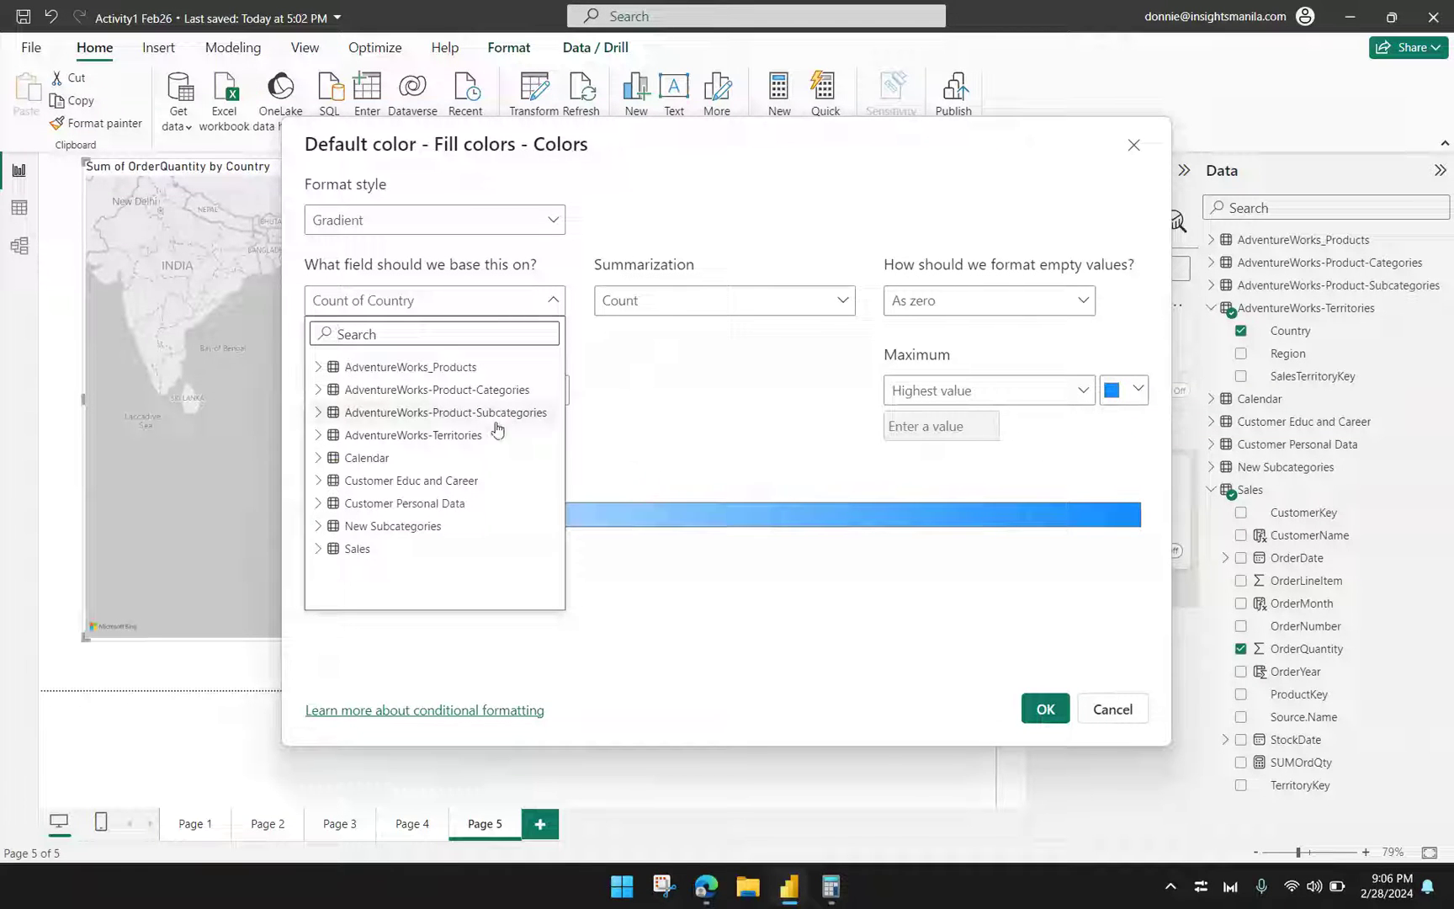
{"action": "left_click", "coordinate": [319, 549]}
{"action": "scroll", "coordinate": [336, 551], "scroll_direction": "down", "scroll_amount": 3}
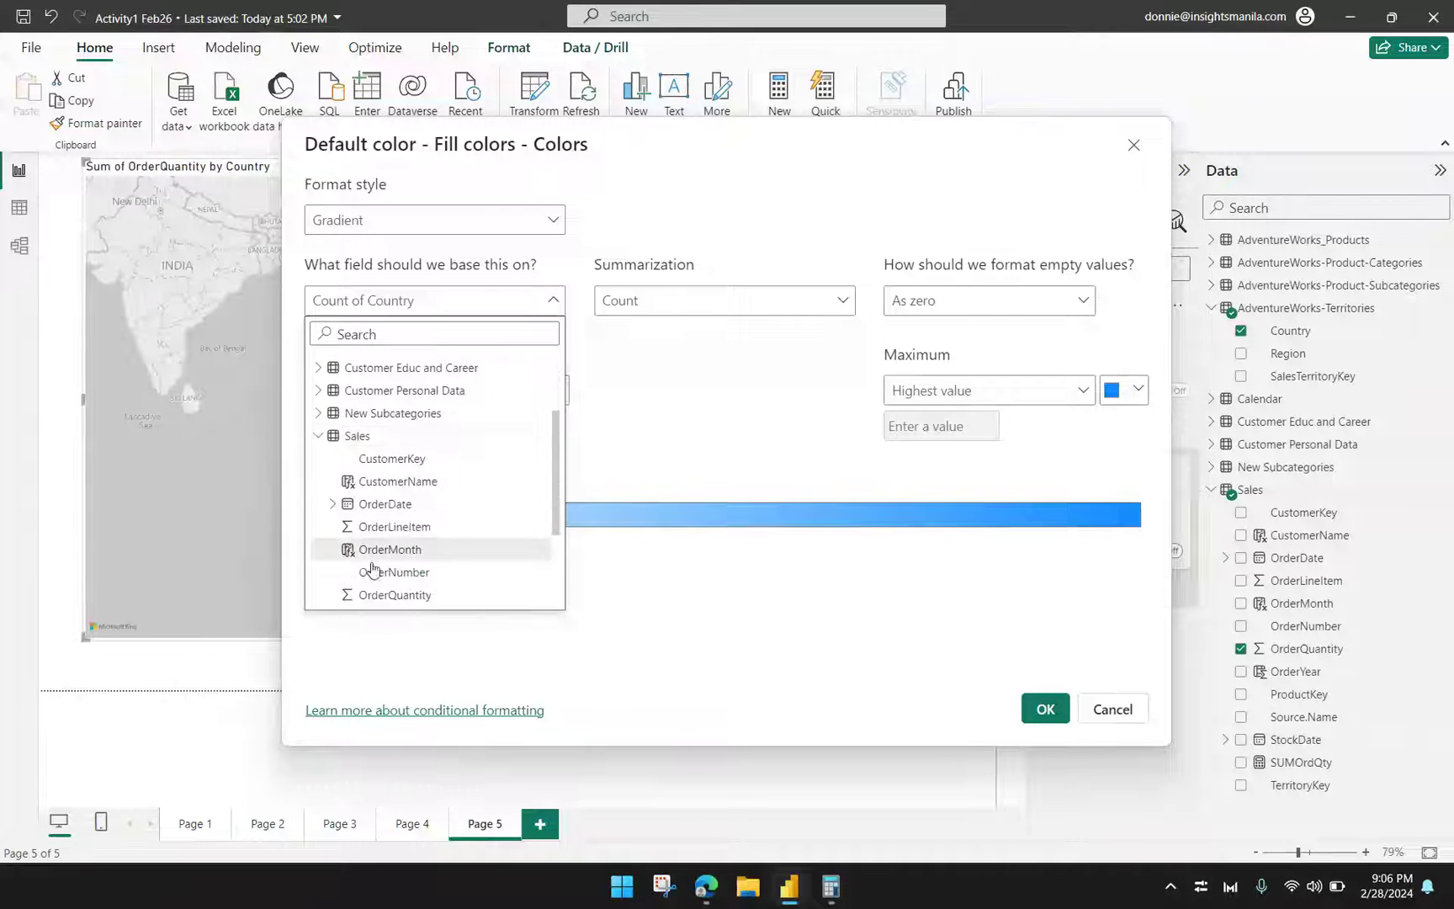
{"action": "left_click", "coordinate": [383, 594]}
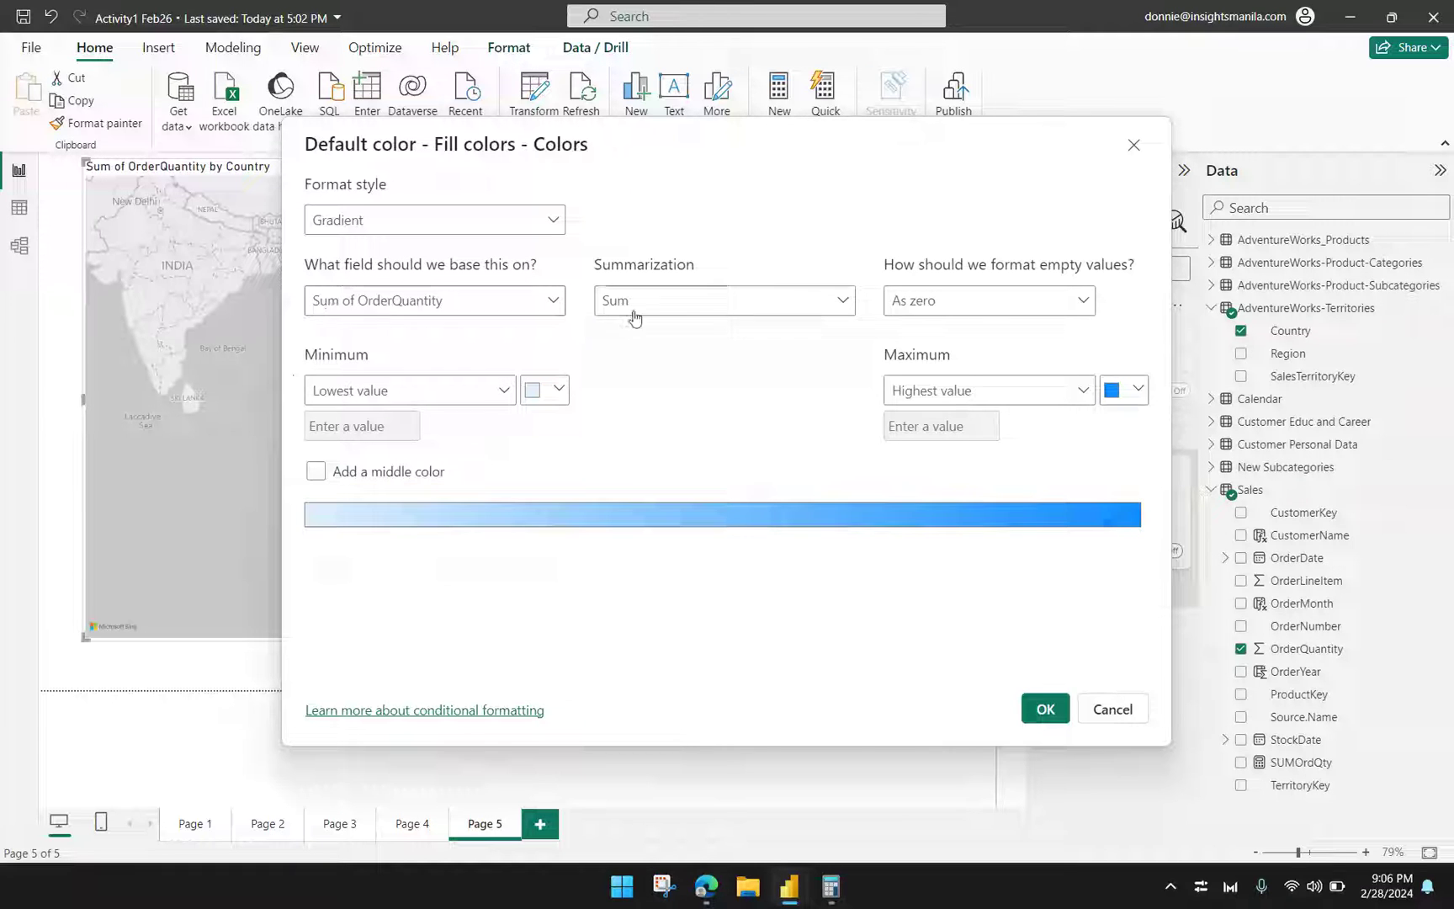
{"action": "left_click", "coordinate": [749, 314]}
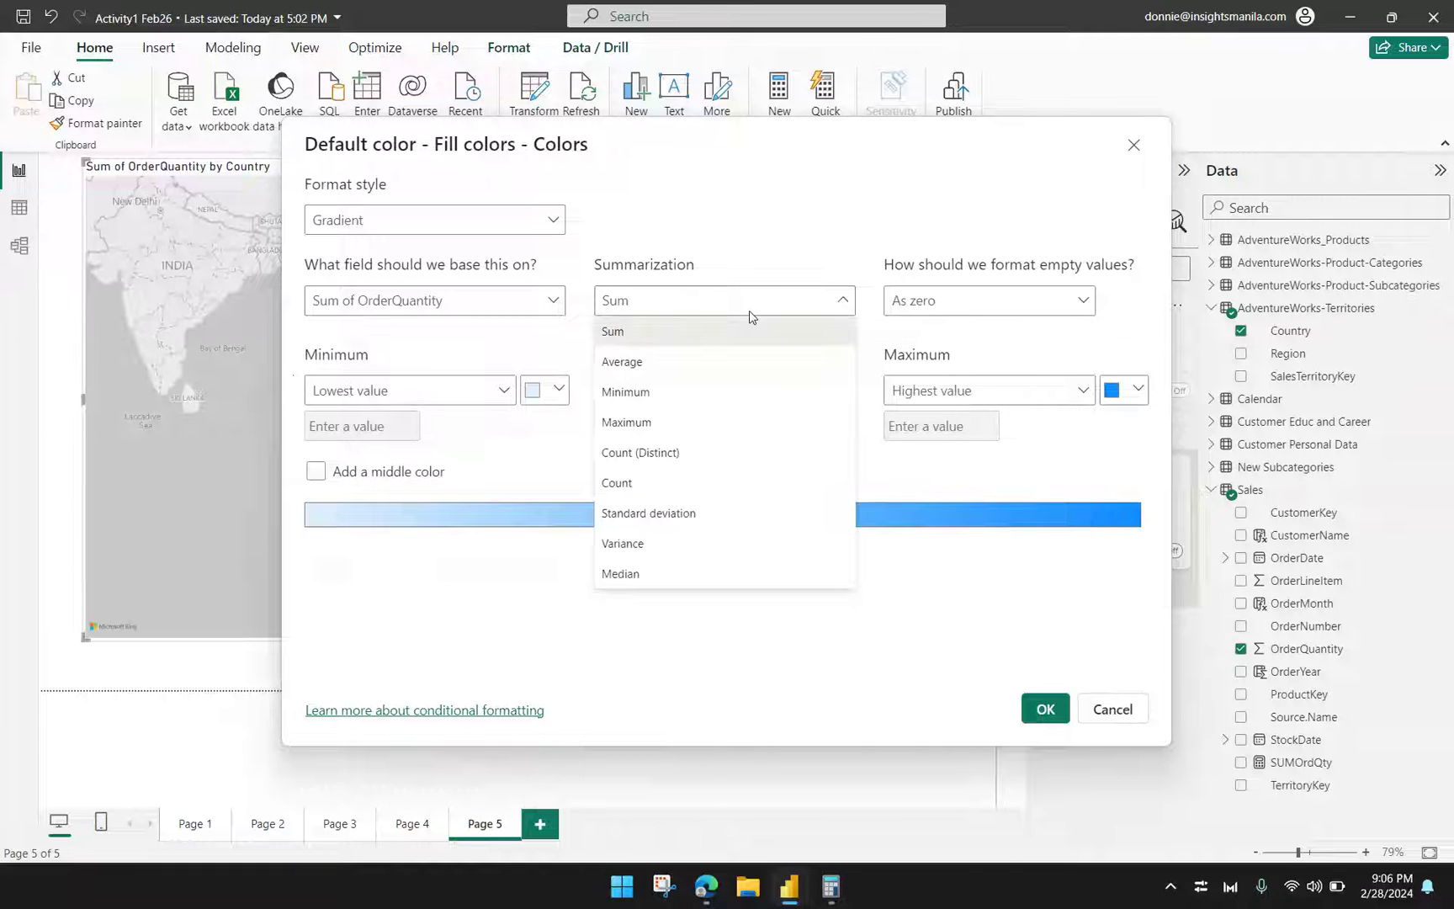
{"action": "left_click", "coordinate": [719, 361]}
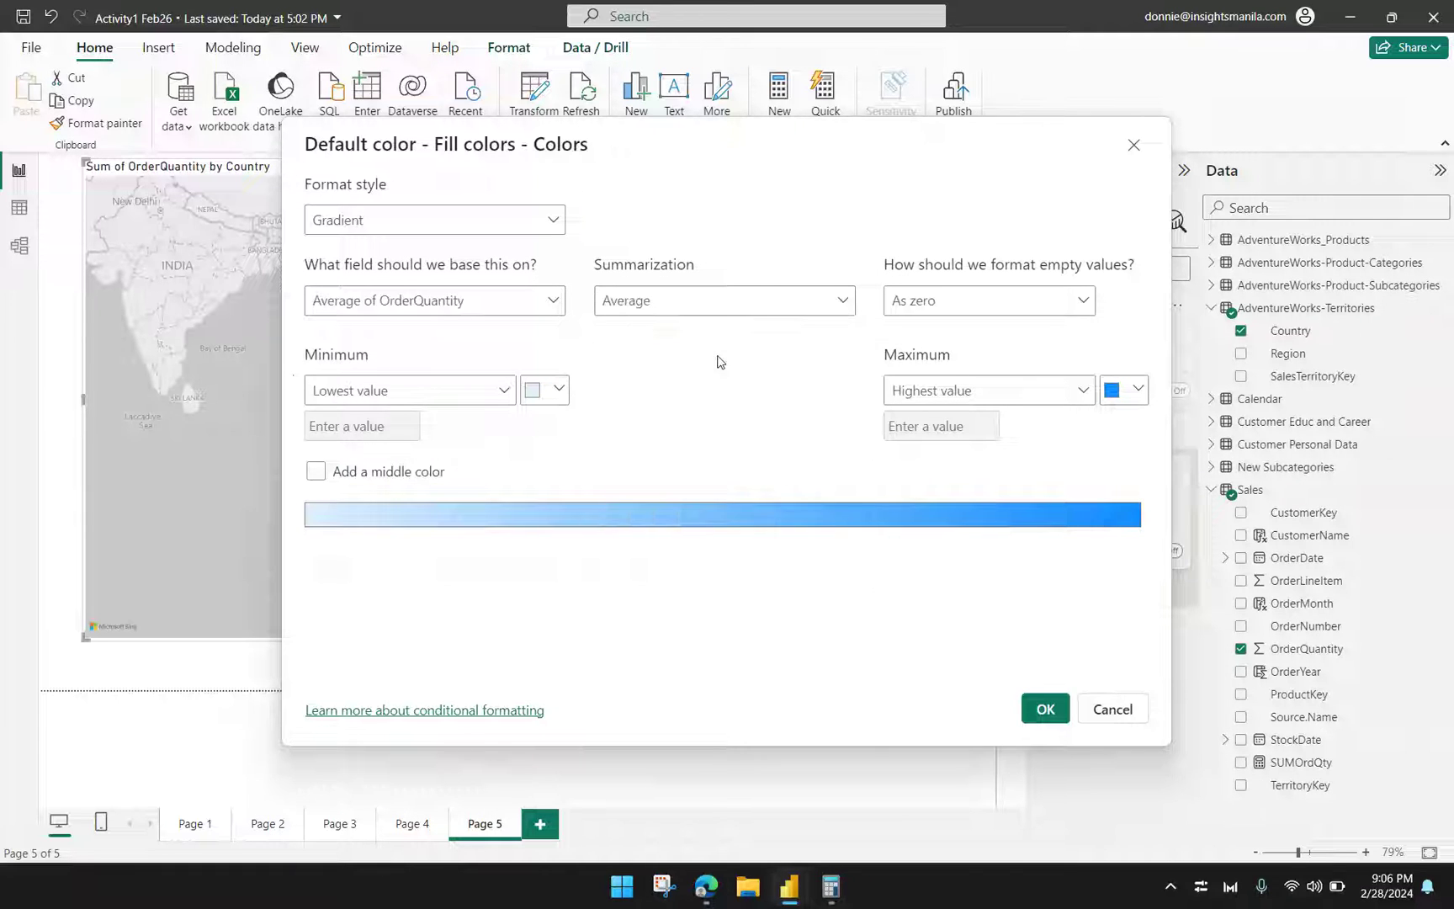
{"action": "left_click", "coordinate": [745, 311]}
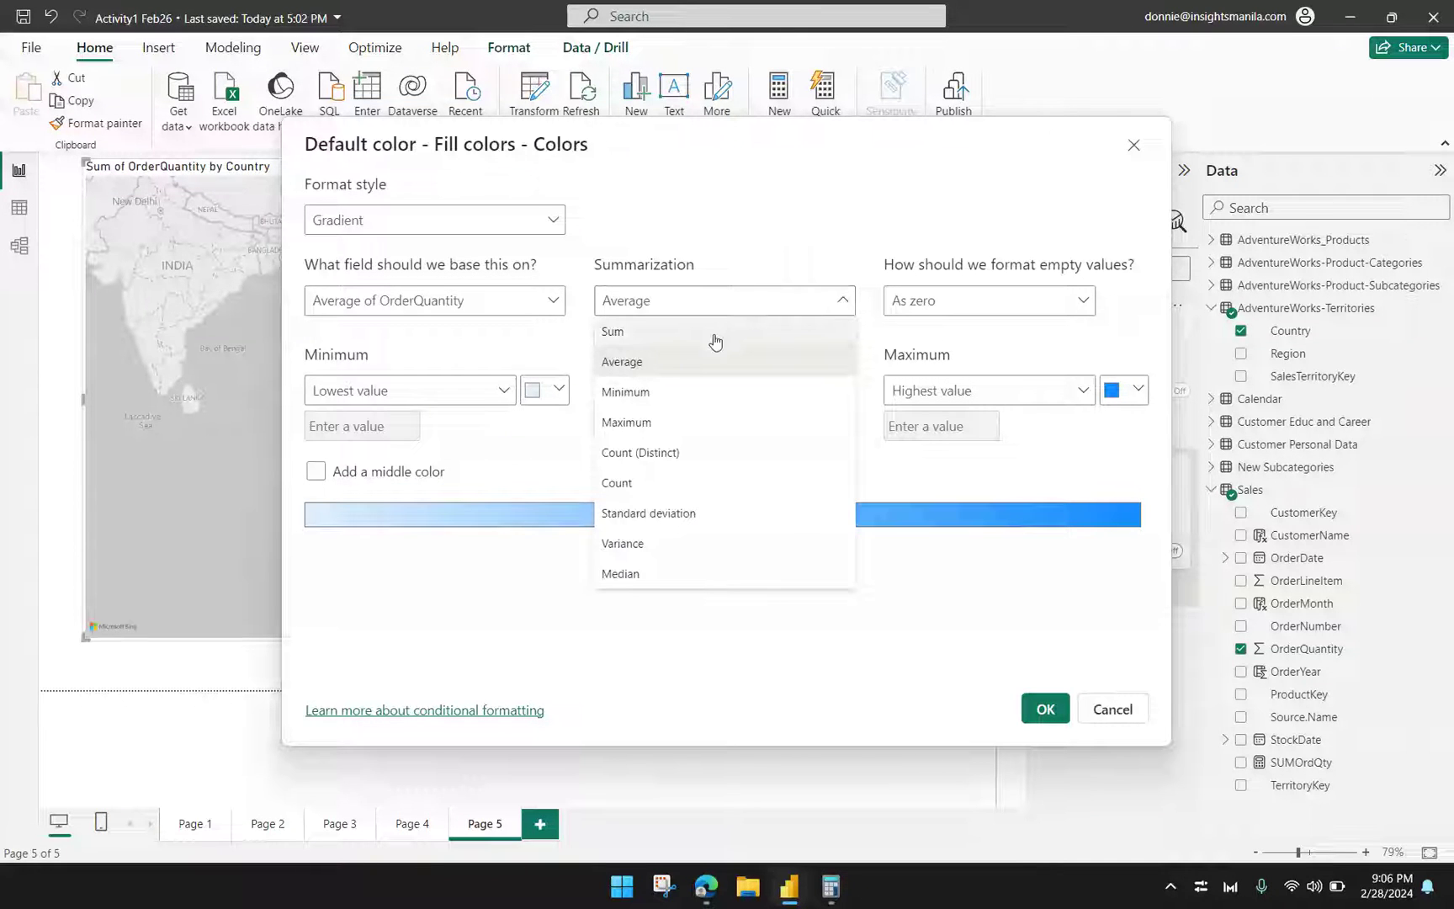
{"action": "left_click", "coordinate": [715, 334]}
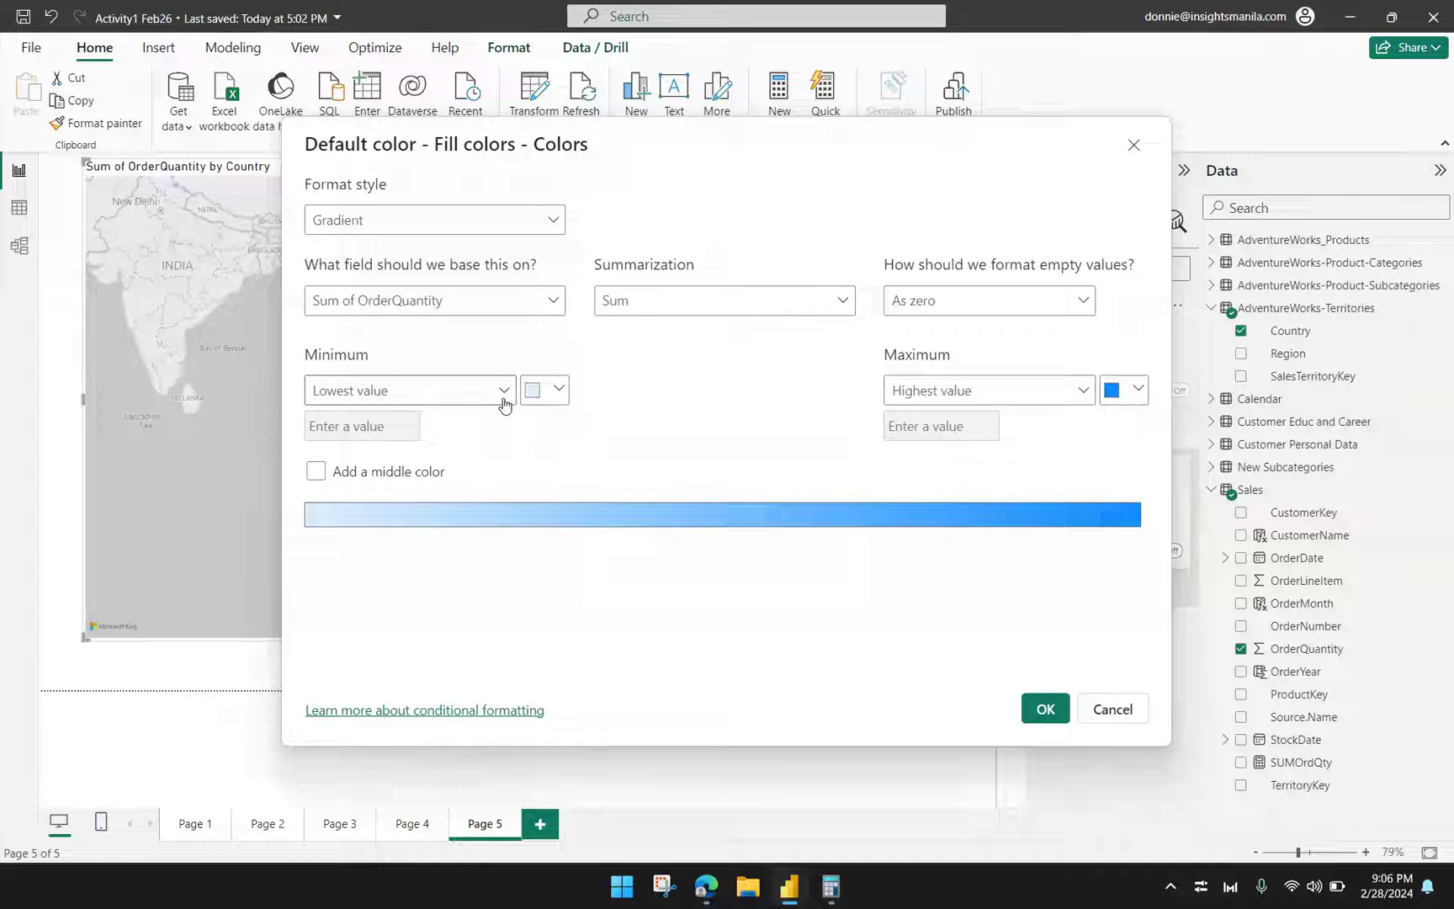
Step: Set the gradient to a red minimum, #5EBE6E green maximum and yellow middle colour
{"action": "left_click", "coordinate": [557, 406]}
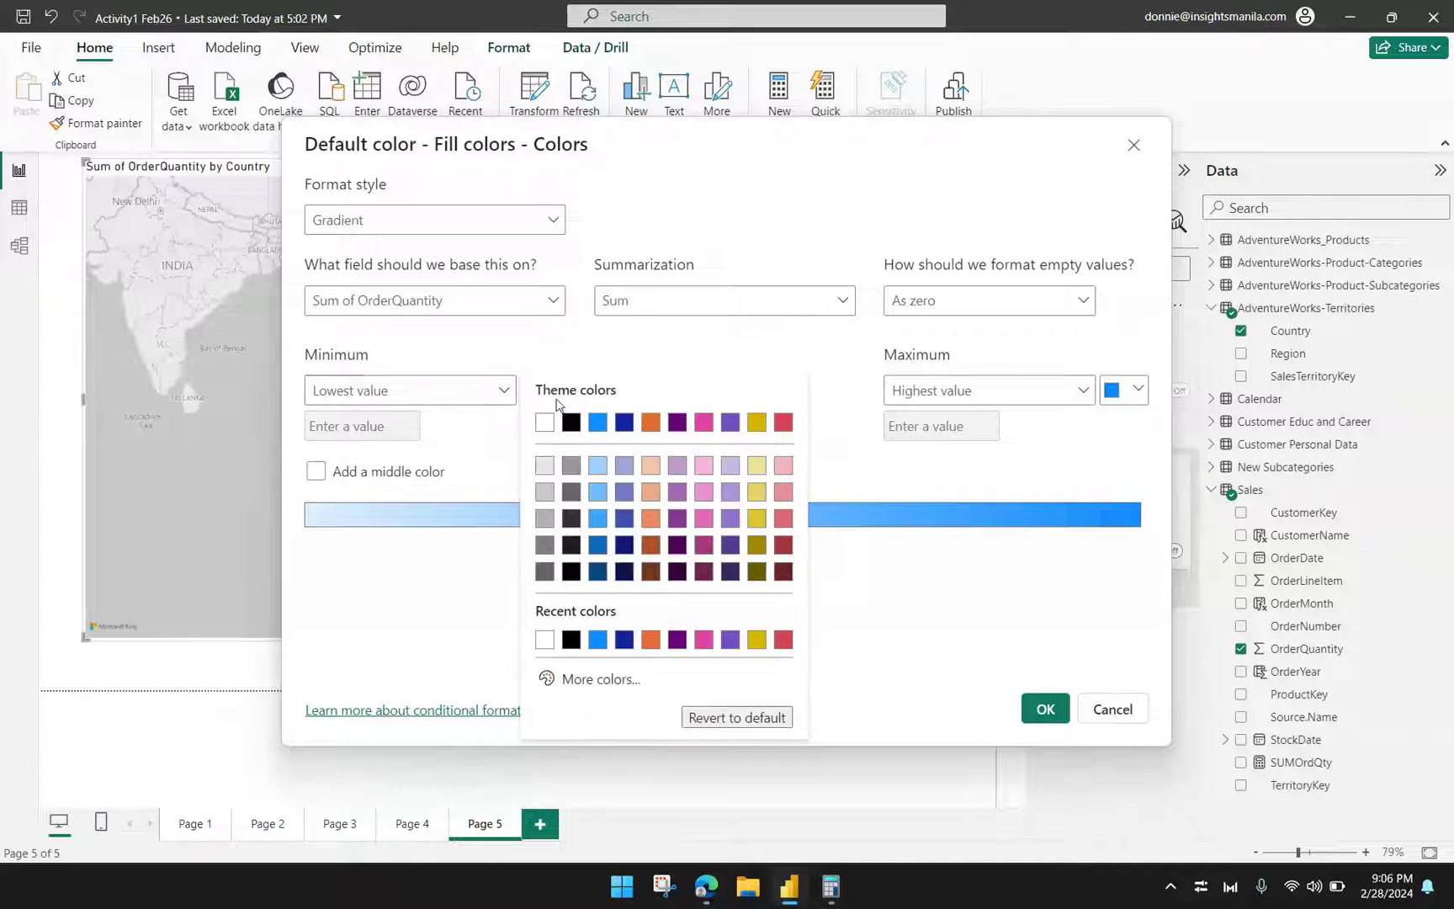
{"action": "left_click", "coordinate": [783, 423]}
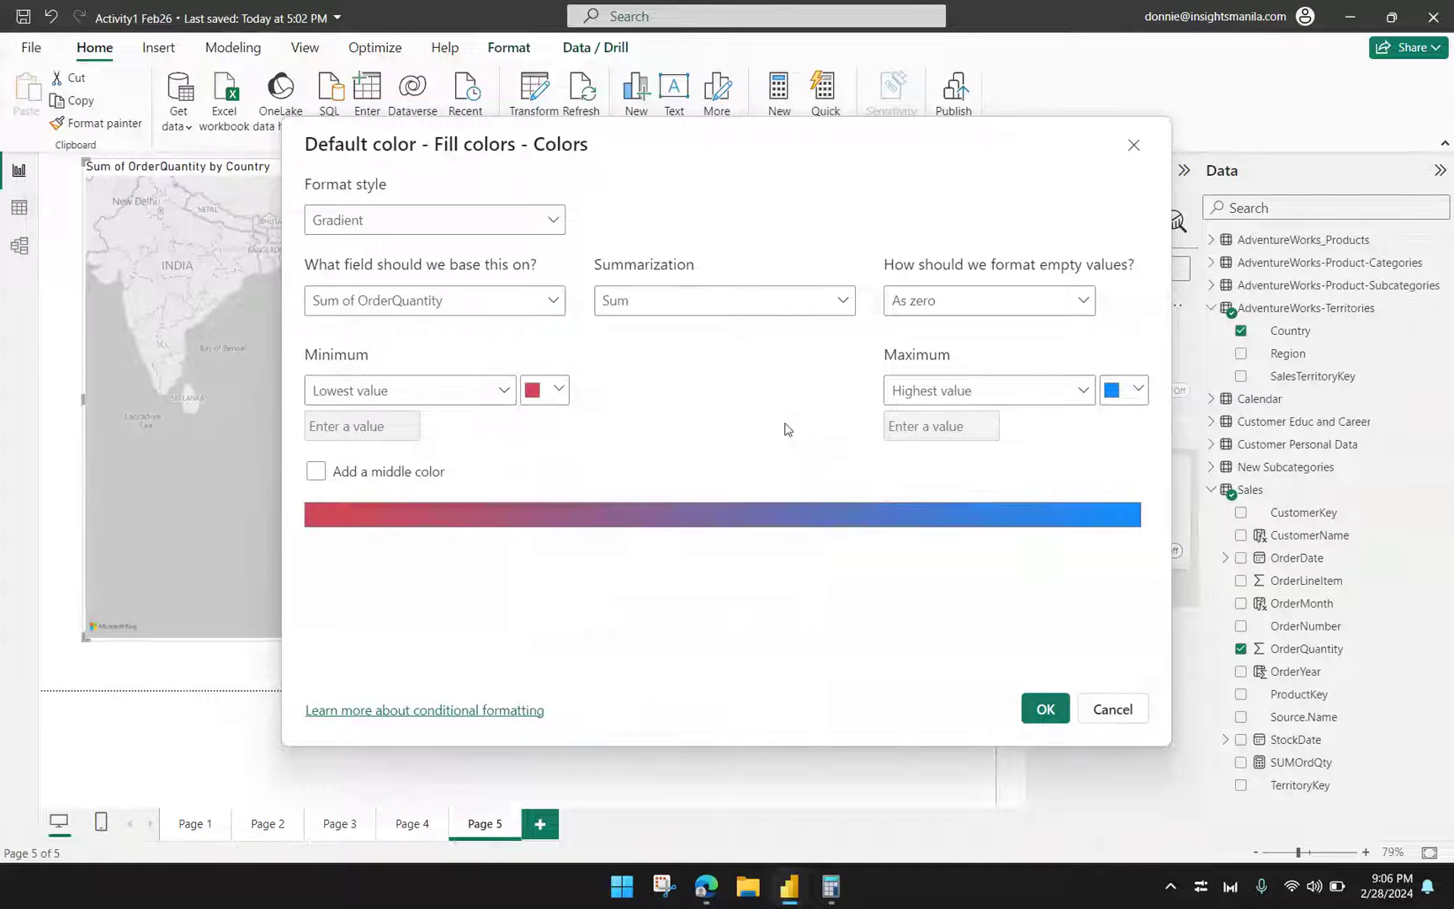
{"action": "left_click", "coordinate": [1136, 393]}
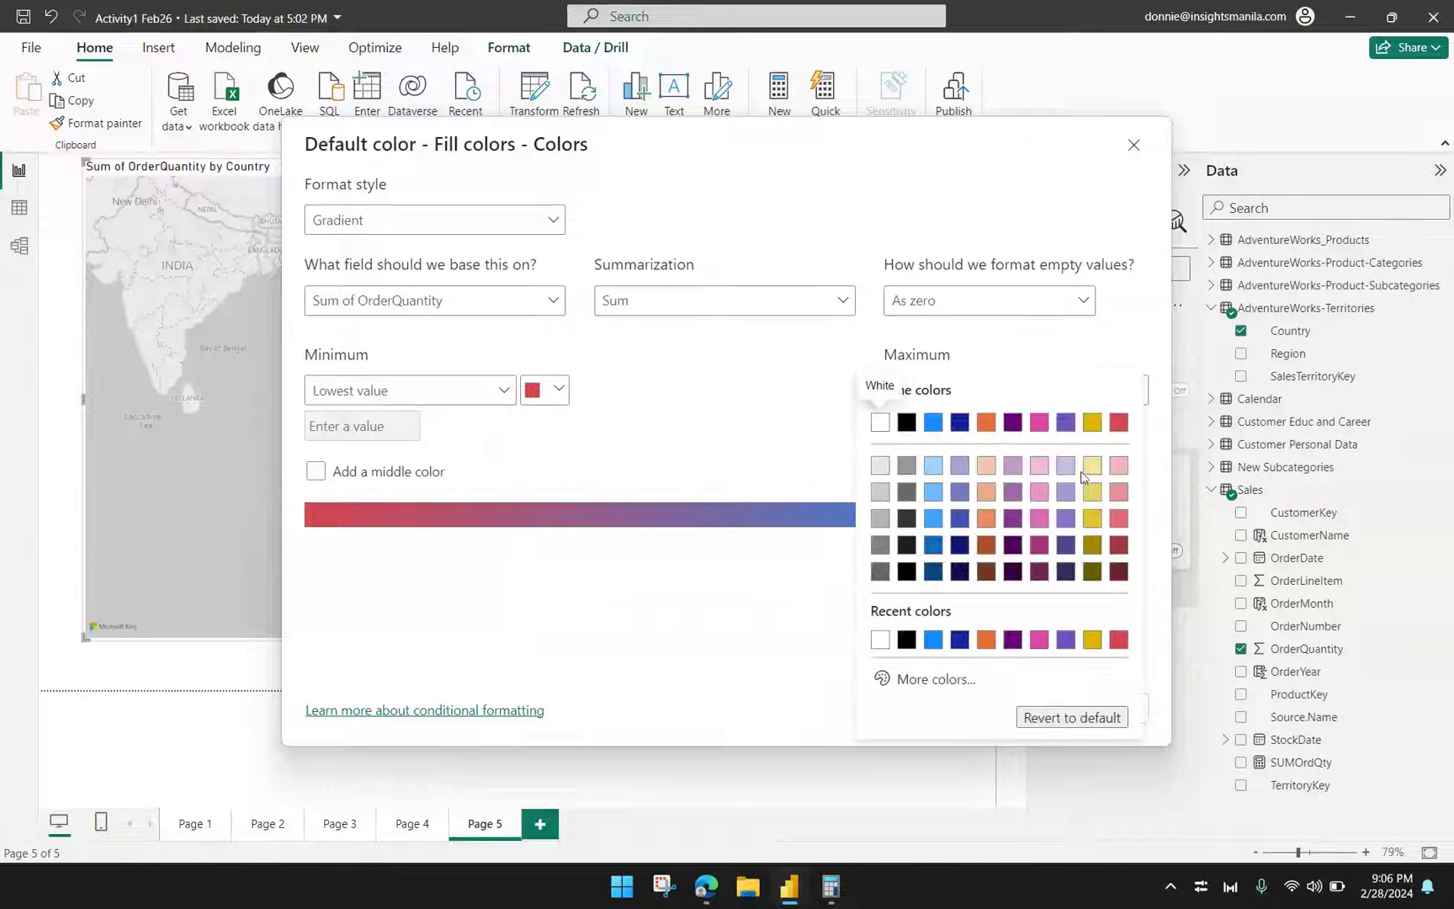
{"action": "left_click", "coordinate": [907, 680]}
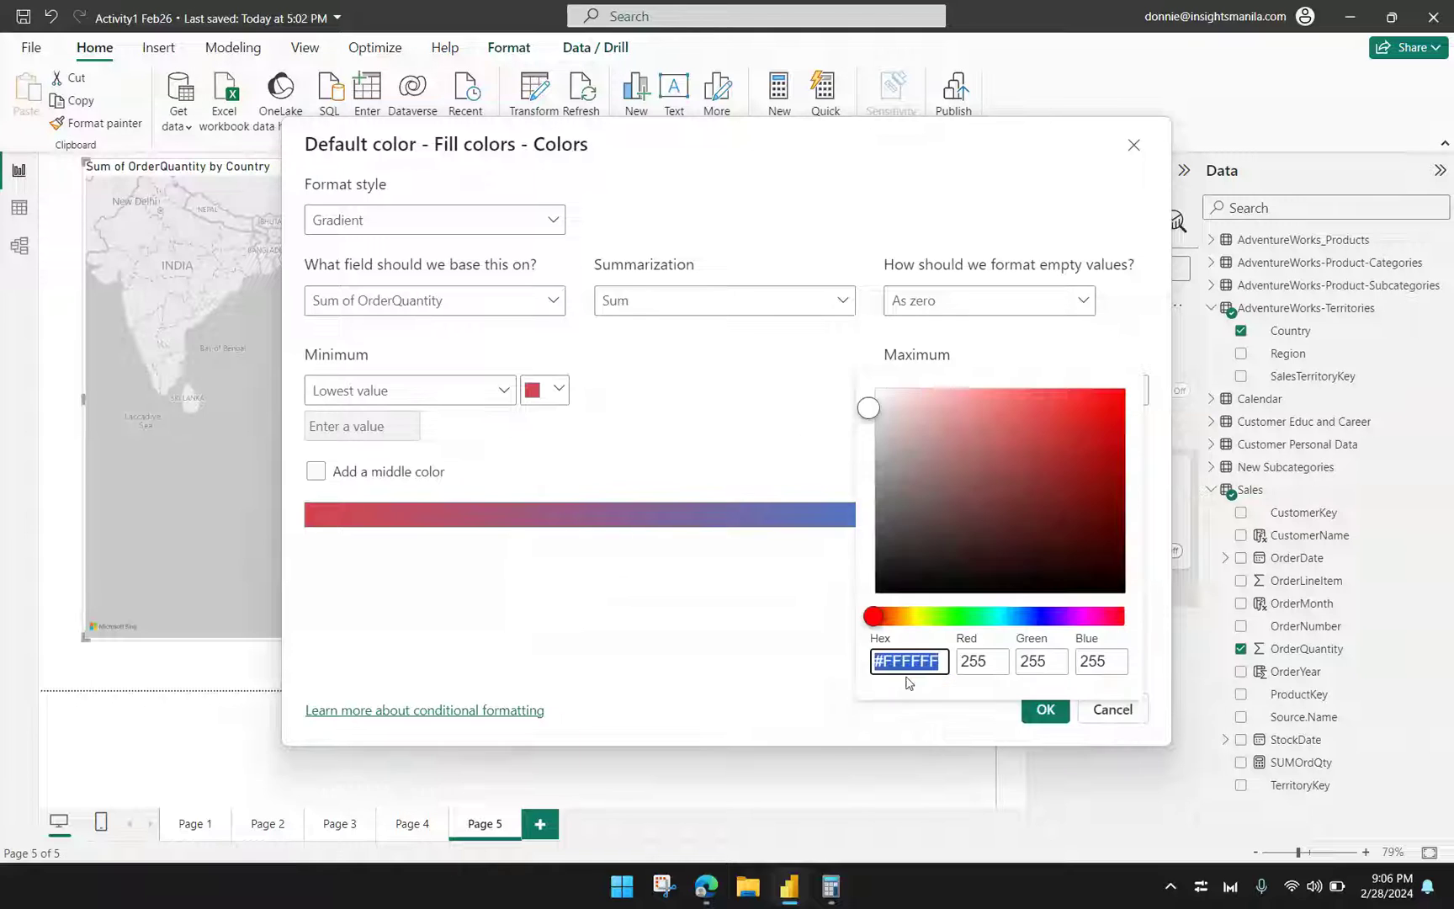
{"action": "left_click", "coordinate": [963, 616]}
{"action": "left_click", "coordinate": [993, 437]}
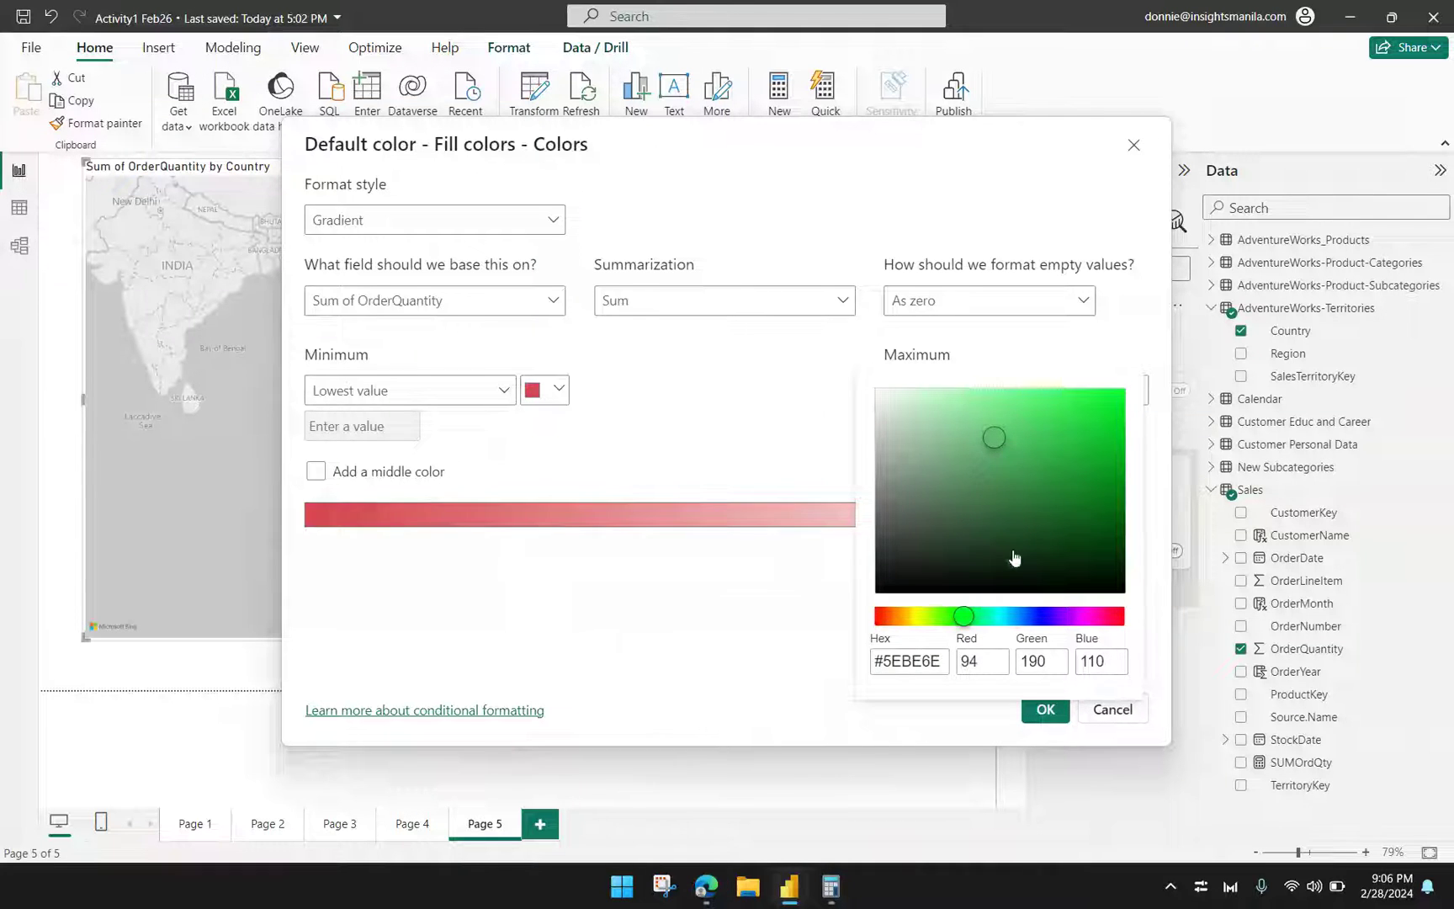
{"action": "left_click", "coordinate": [790, 456]}
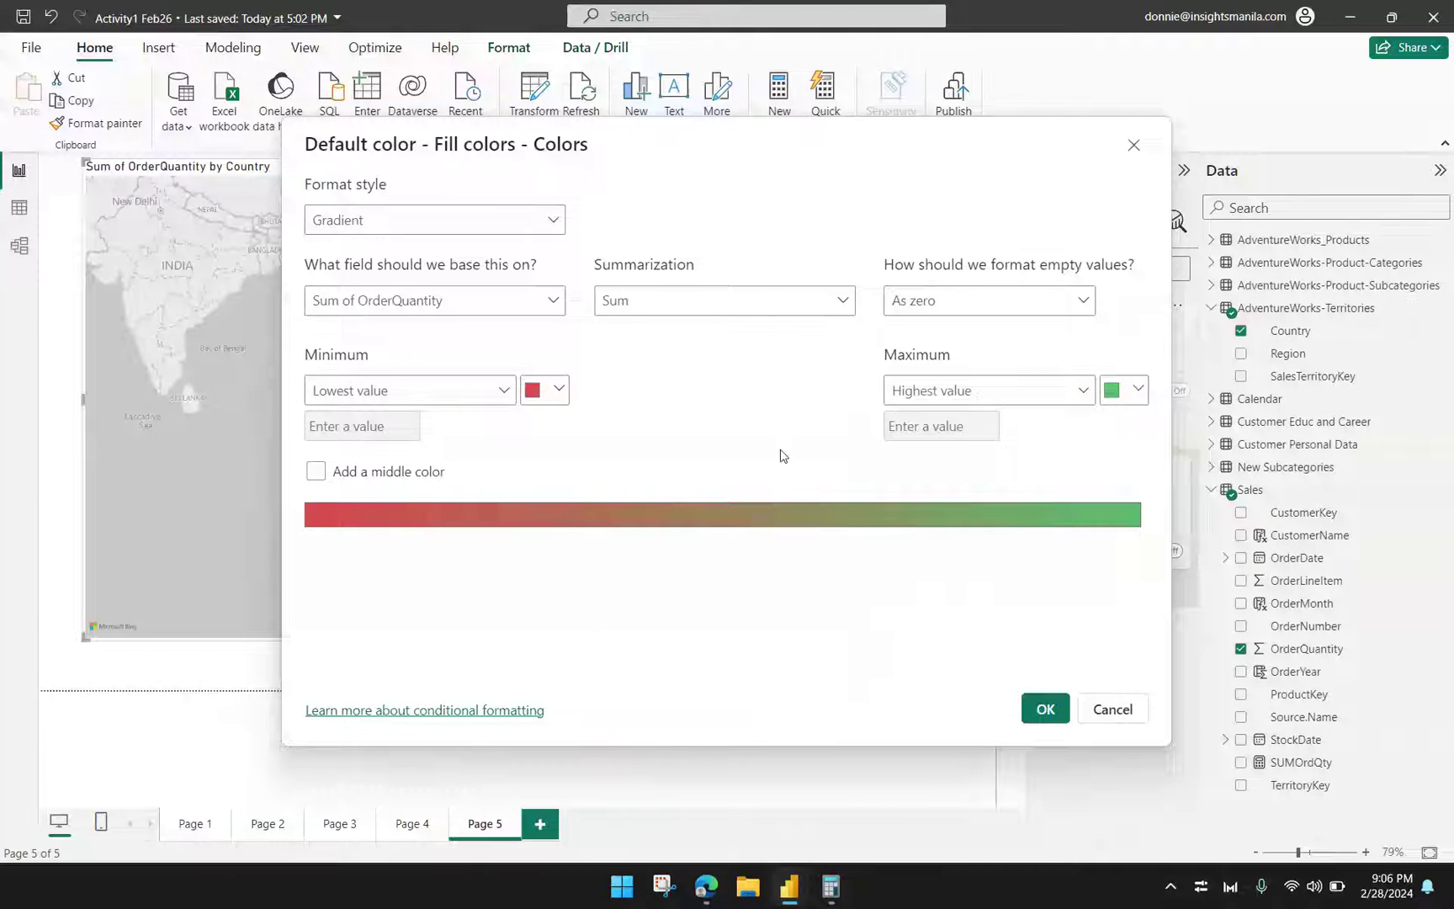
{"action": "left_click", "coordinate": [345, 481]}
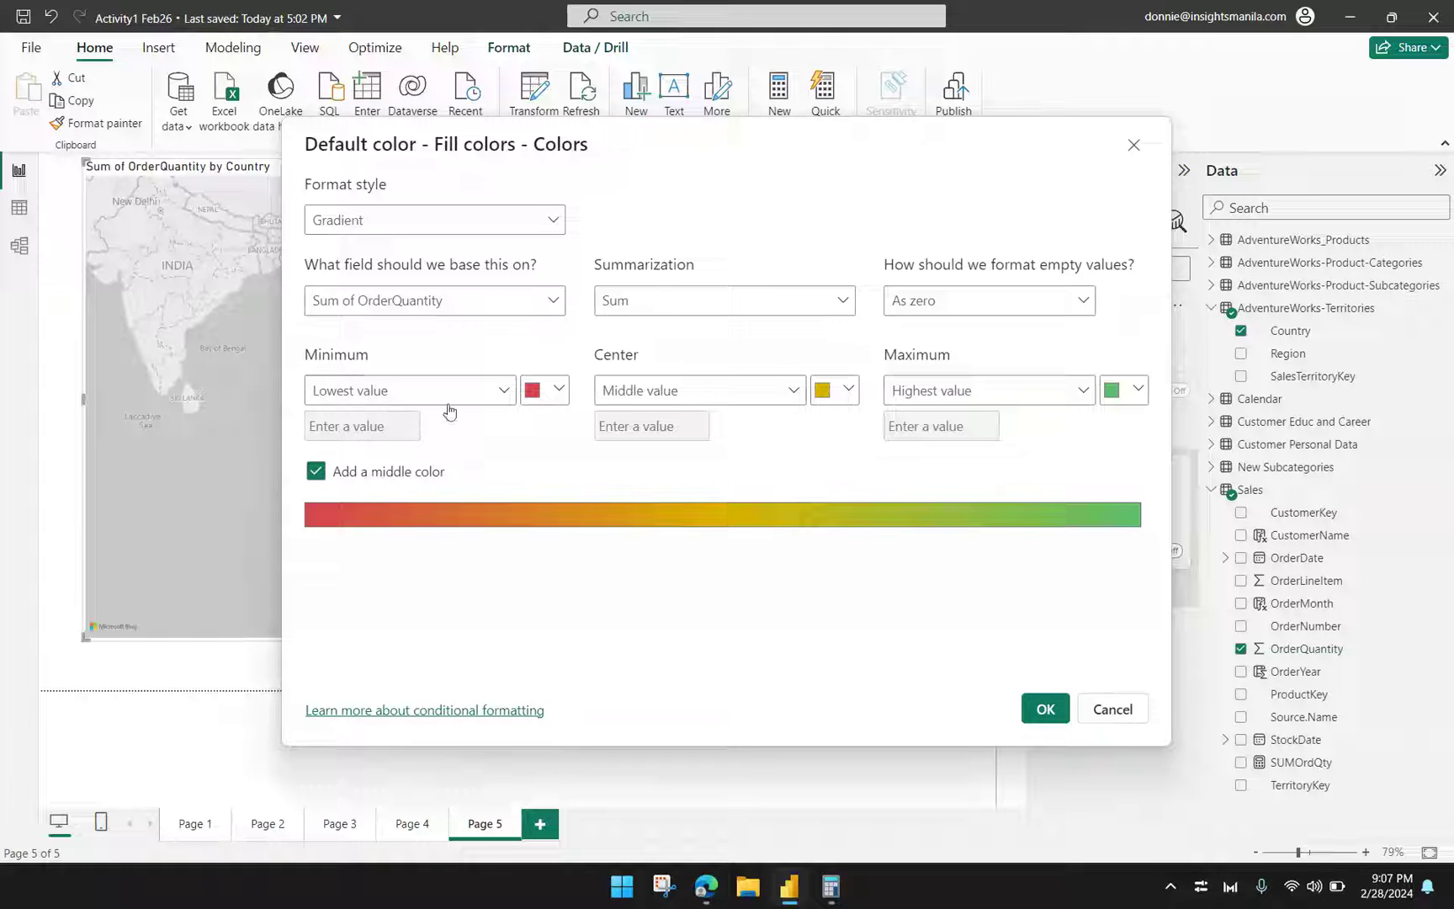
Step: Keep the minimum at Lowest value and apply the gradient to the map
{"action": "left_click", "coordinate": [498, 395]}
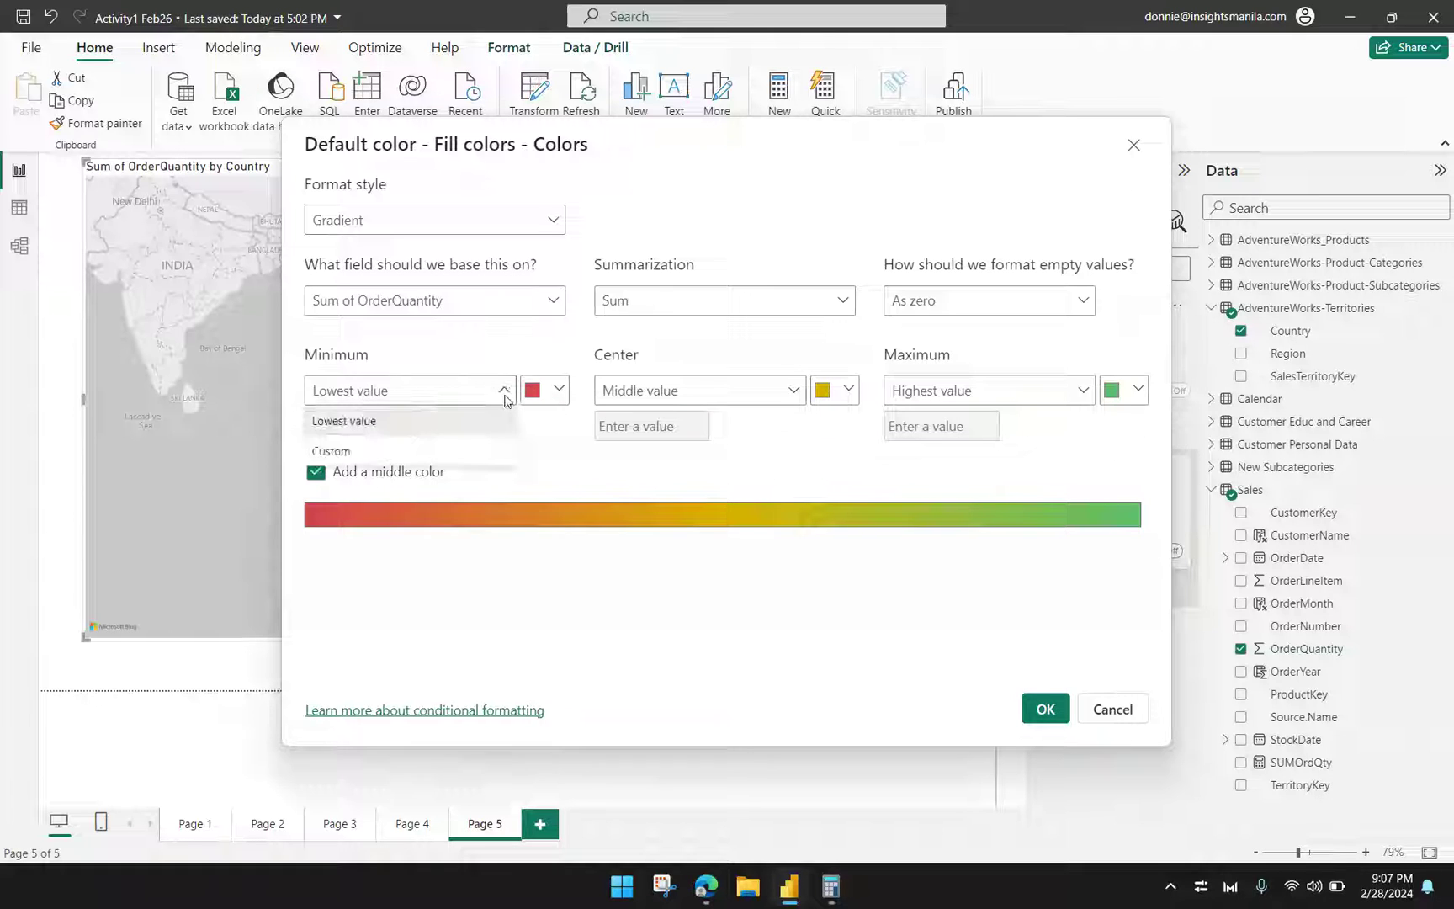
{"action": "left_click", "coordinate": [446, 453]}
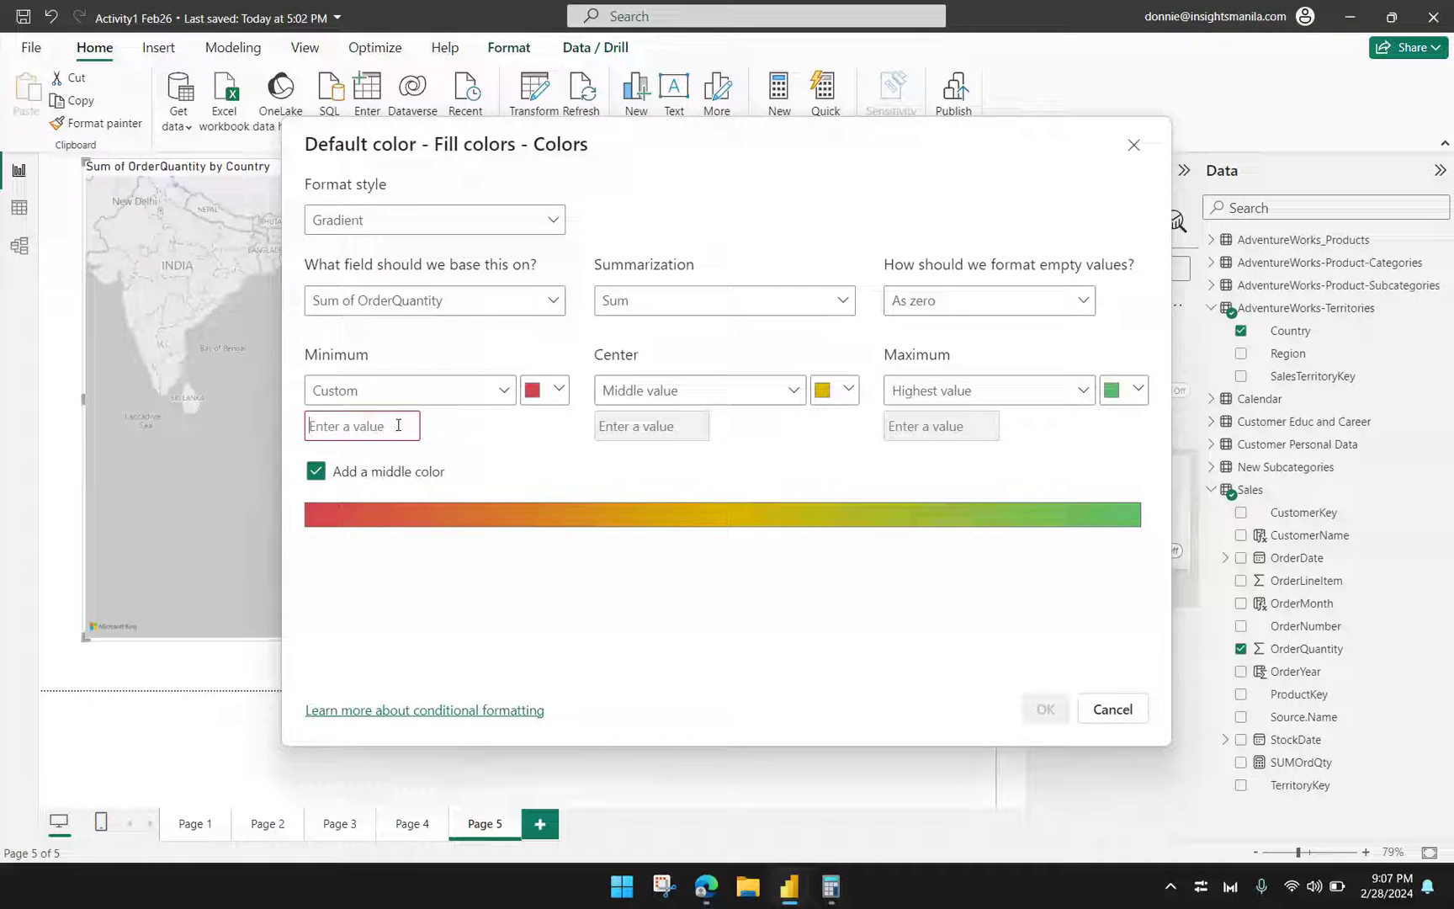
{"action": "left_click", "coordinate": [503, 391]}
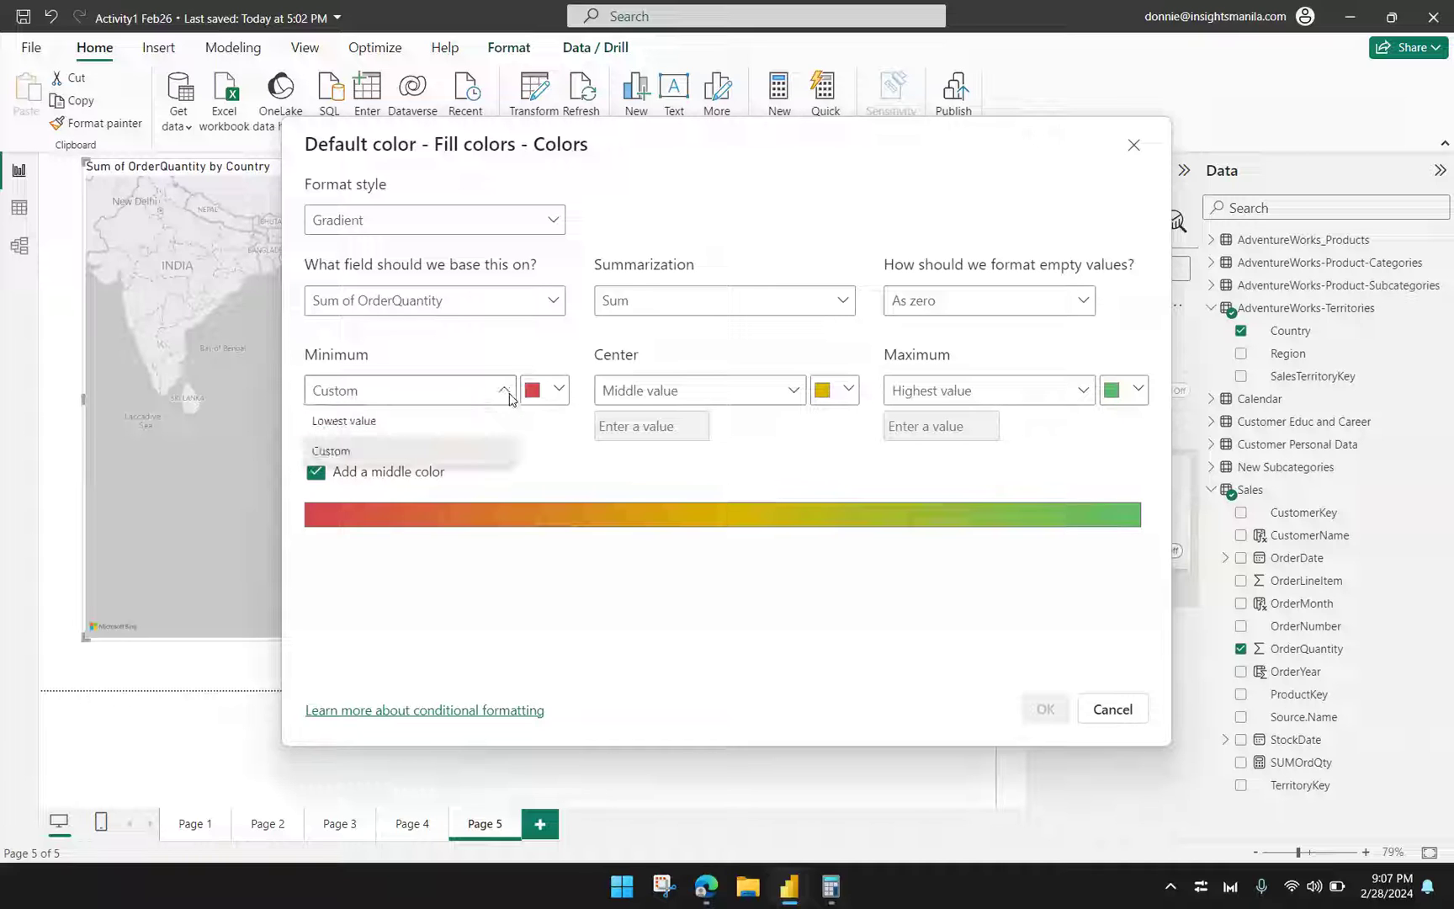
{"action": "left_click", "coordinate": [448, 433]}
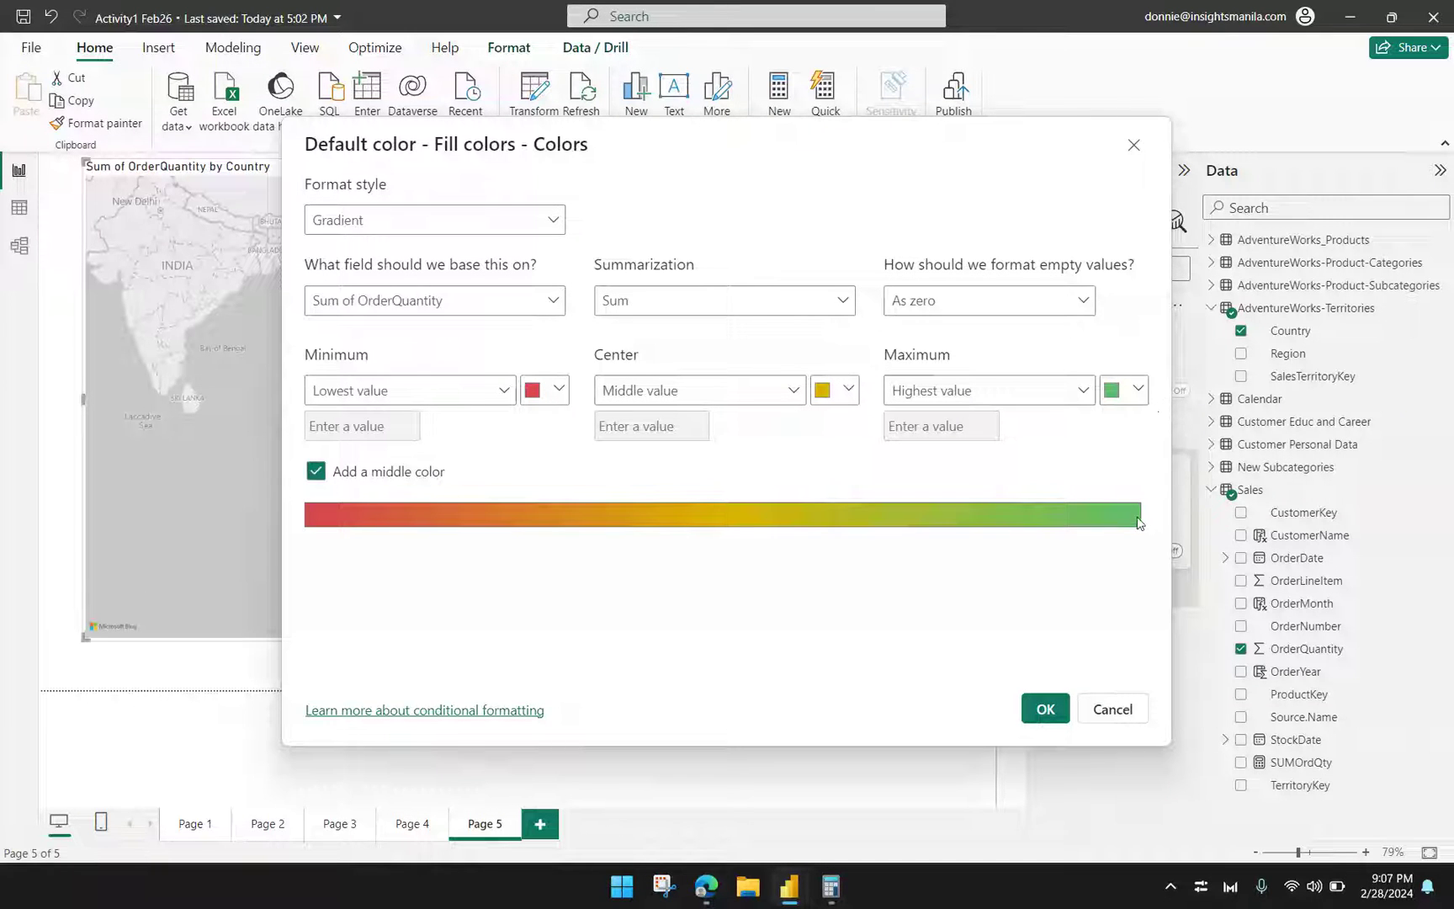
{"action": "left_click", "coordinate": [1053, 711]}
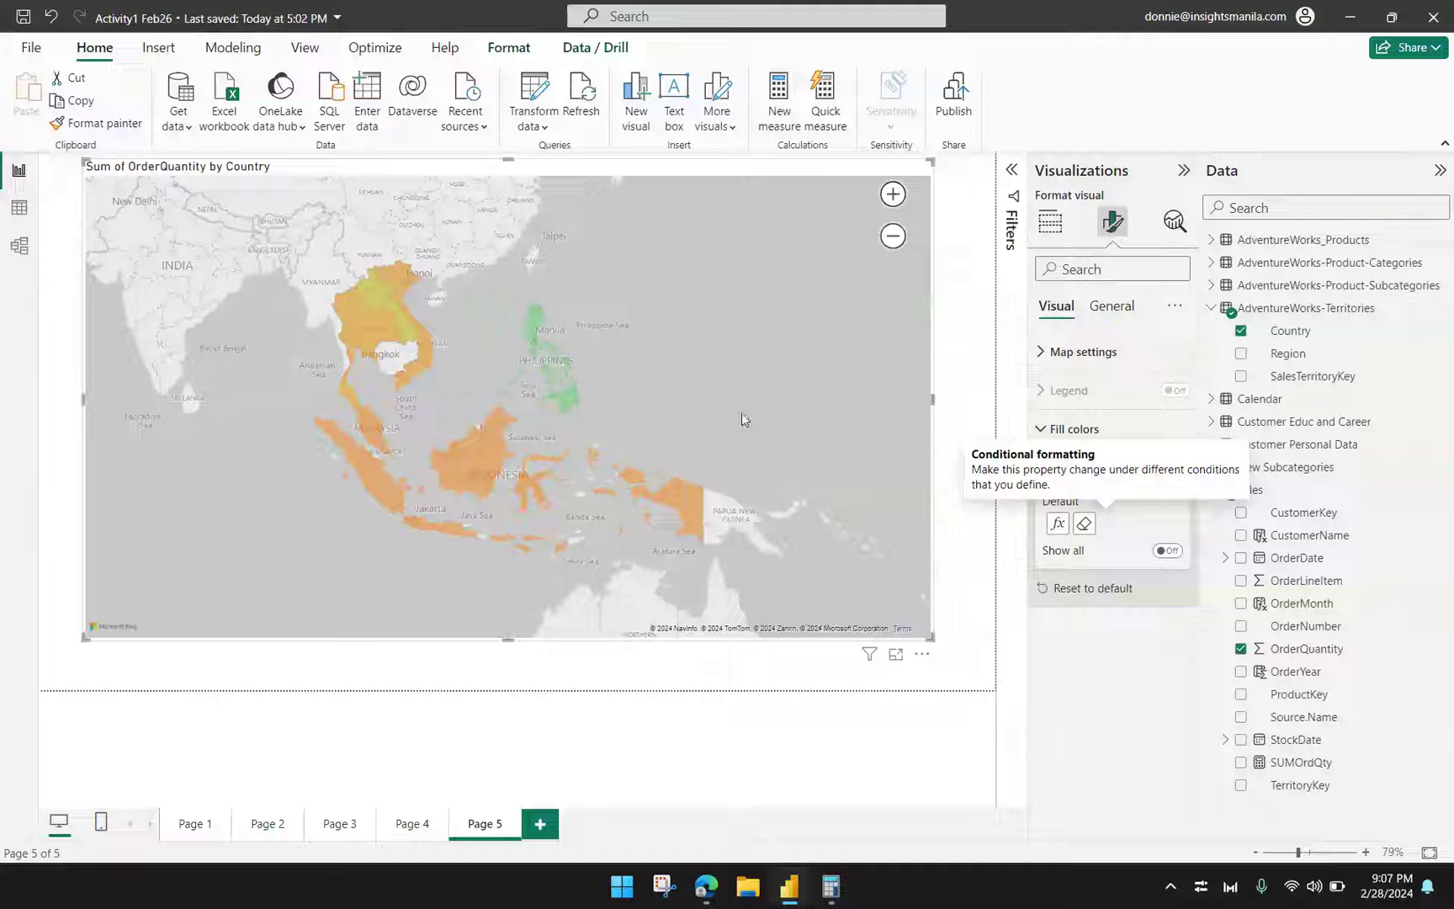
{"action": "scroll", "coordinate": [745, 431], "scroll_direction": "up", "scroll_amount": 2}
{"action": "scroll", "coordinate": [745, 435], "scroll_direction": "down", "scroll_amount": 3}
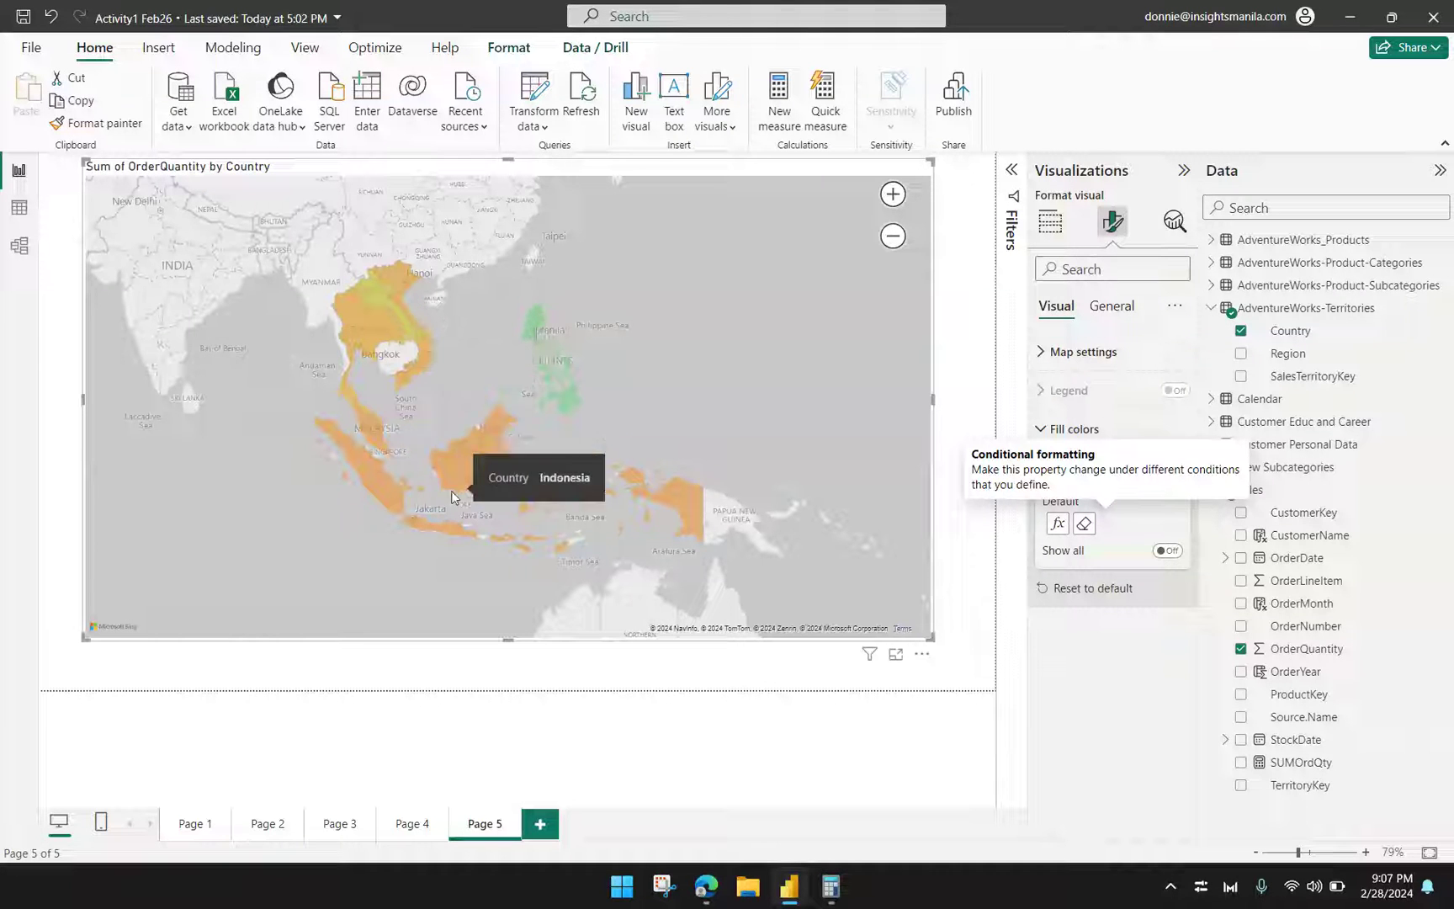
{"action": "scroll", "coordinate": [496, 517], "scroll_direction": "up", "scroll_amount": 3}
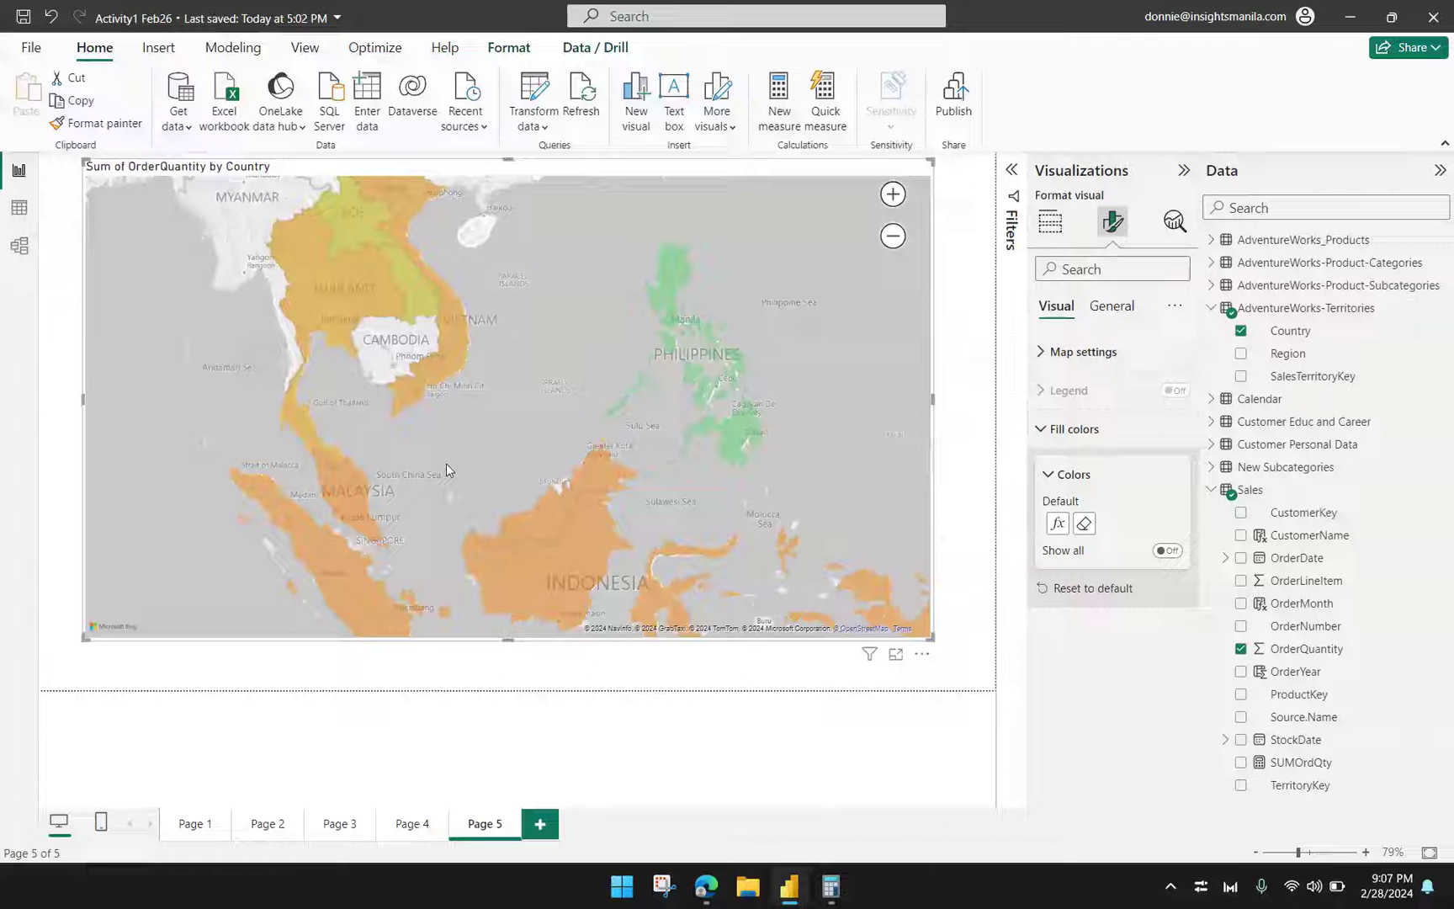
{"action": "mouse_move", "coordinate": [352, 298]}
{"action": "mouse_move", "coordinate": [343, 495]}
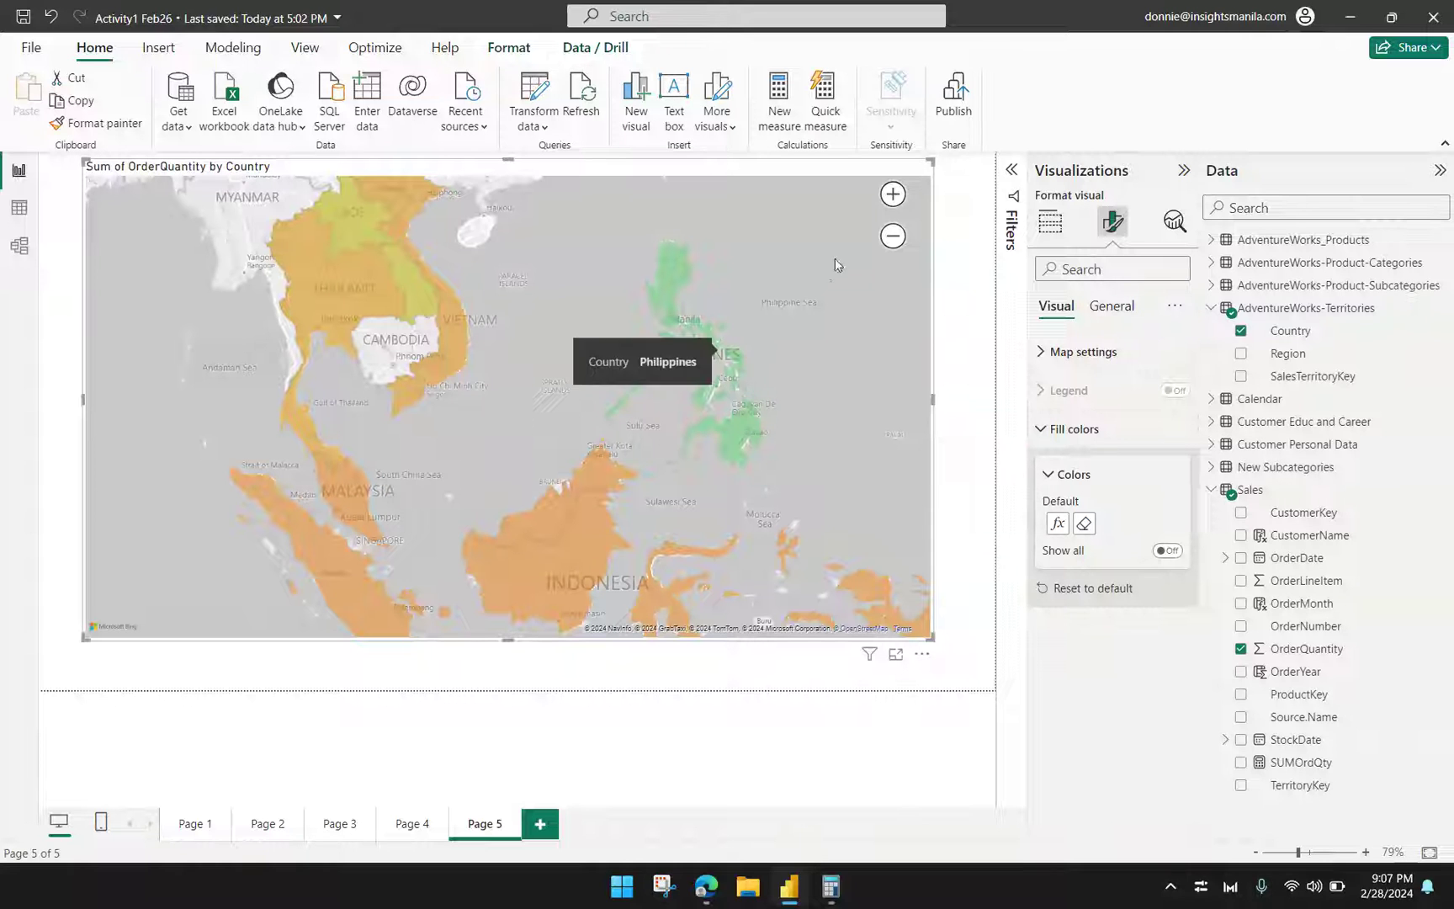
{"action": "left_click", "coordinate": [892, 237]}
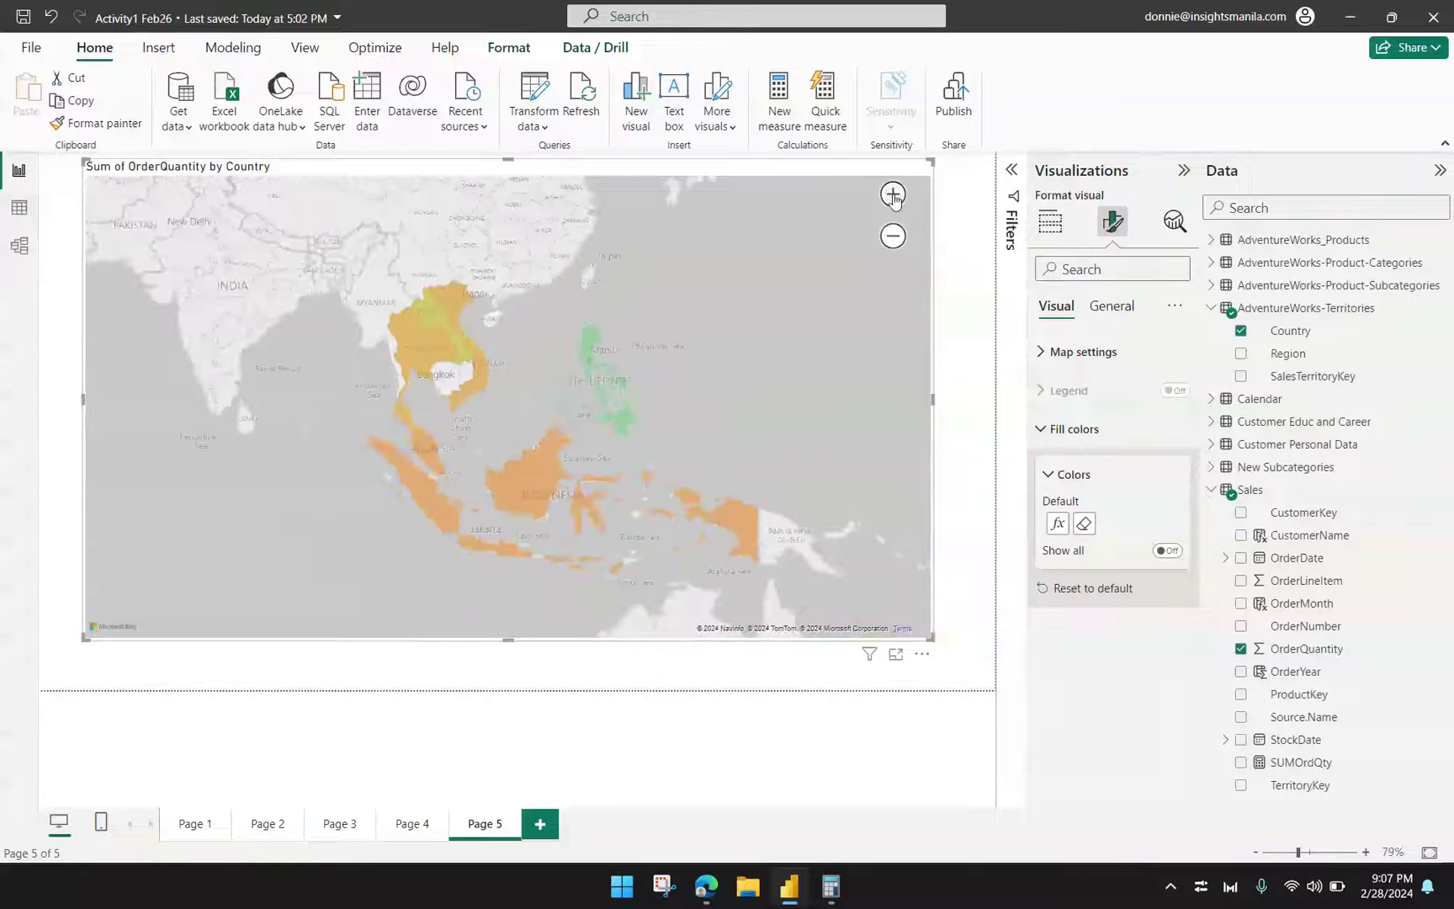
{"action": "left_click_drag", "start_coordinate": [819, 296], "coordinate": [587, 402]}
{"action": "scroll", "coordinate": [693, 284], "scroll_direction": "down", "scroll_amount": 2}
{"action": "scroll", "coordinate": [587, 404], "scroll_direction": "up", "scroll_amount": 3}
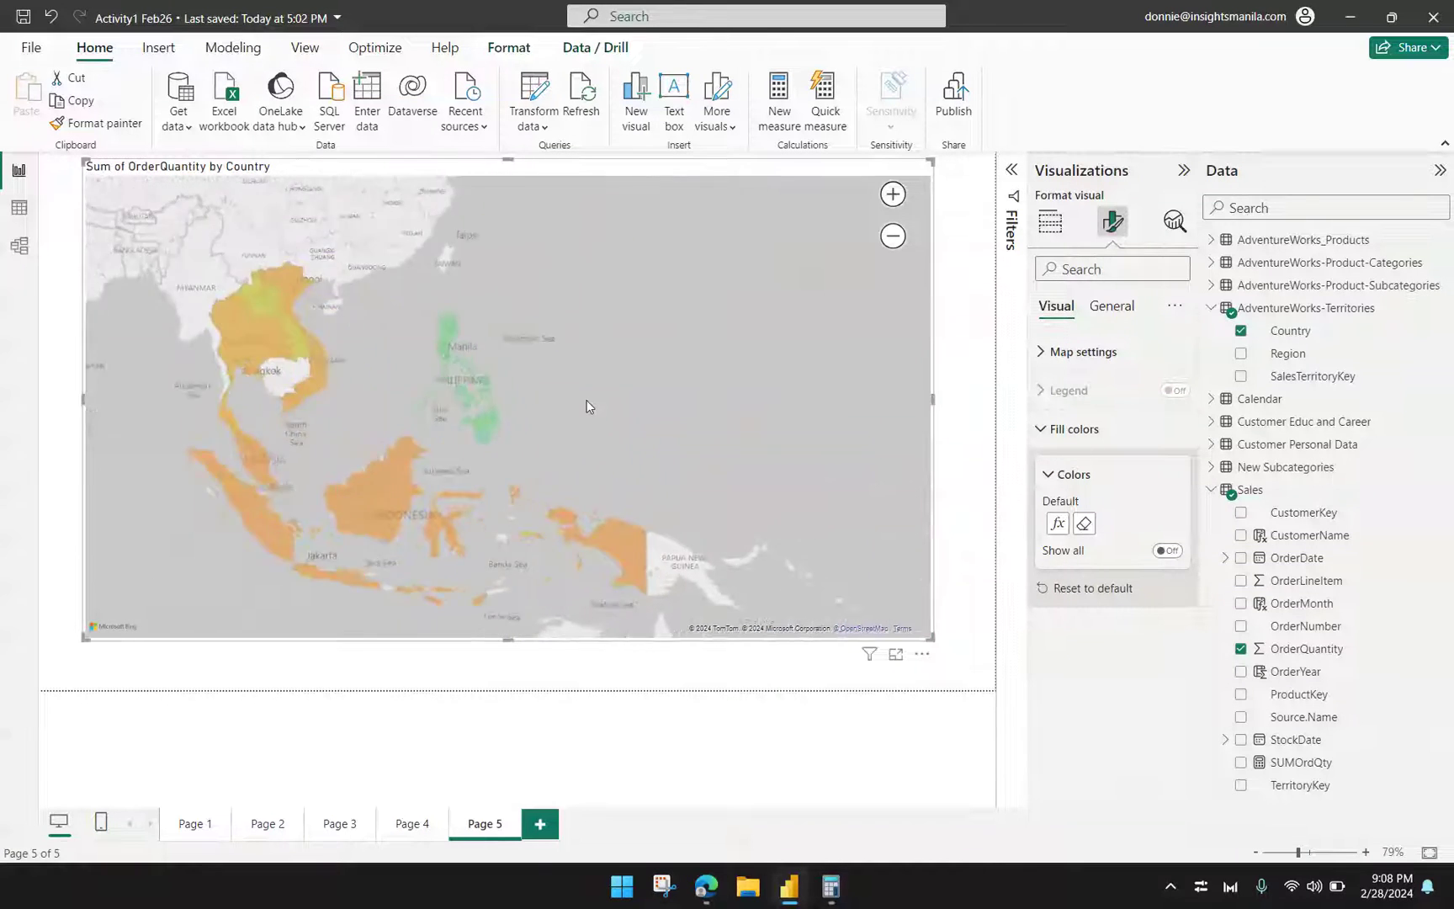
{"action": "scroll", "coordinate": [685, 349], "scroll_direction": "down", "scroll_amount": 2}
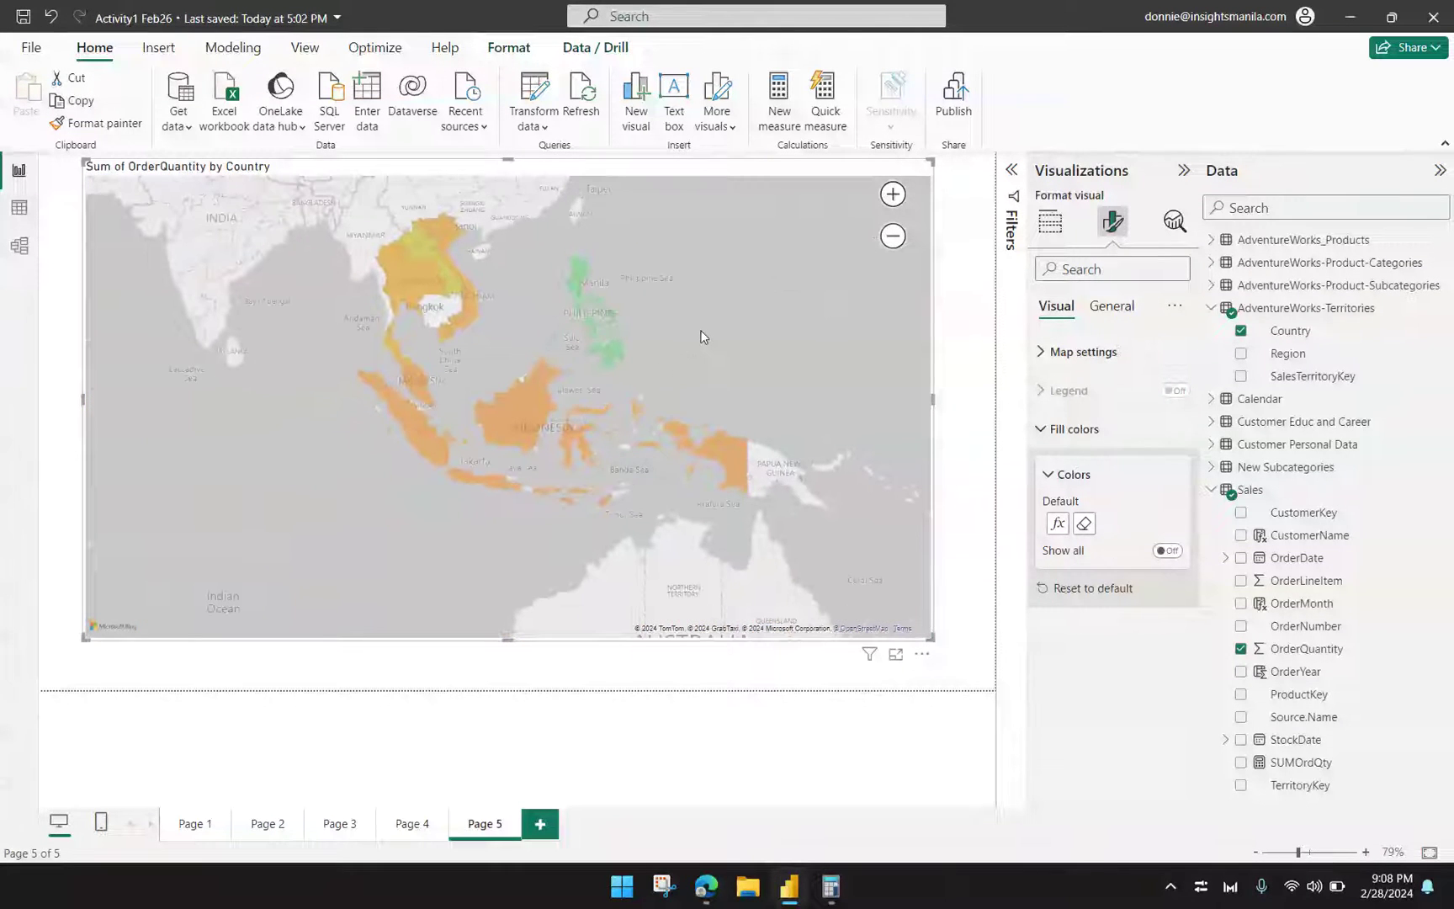
Step: Show the map's Country and Sum of OrderQuantity fields, and pan the map so China sits at the top
{"action": "left_click", "coordinate": [1051, 222]}
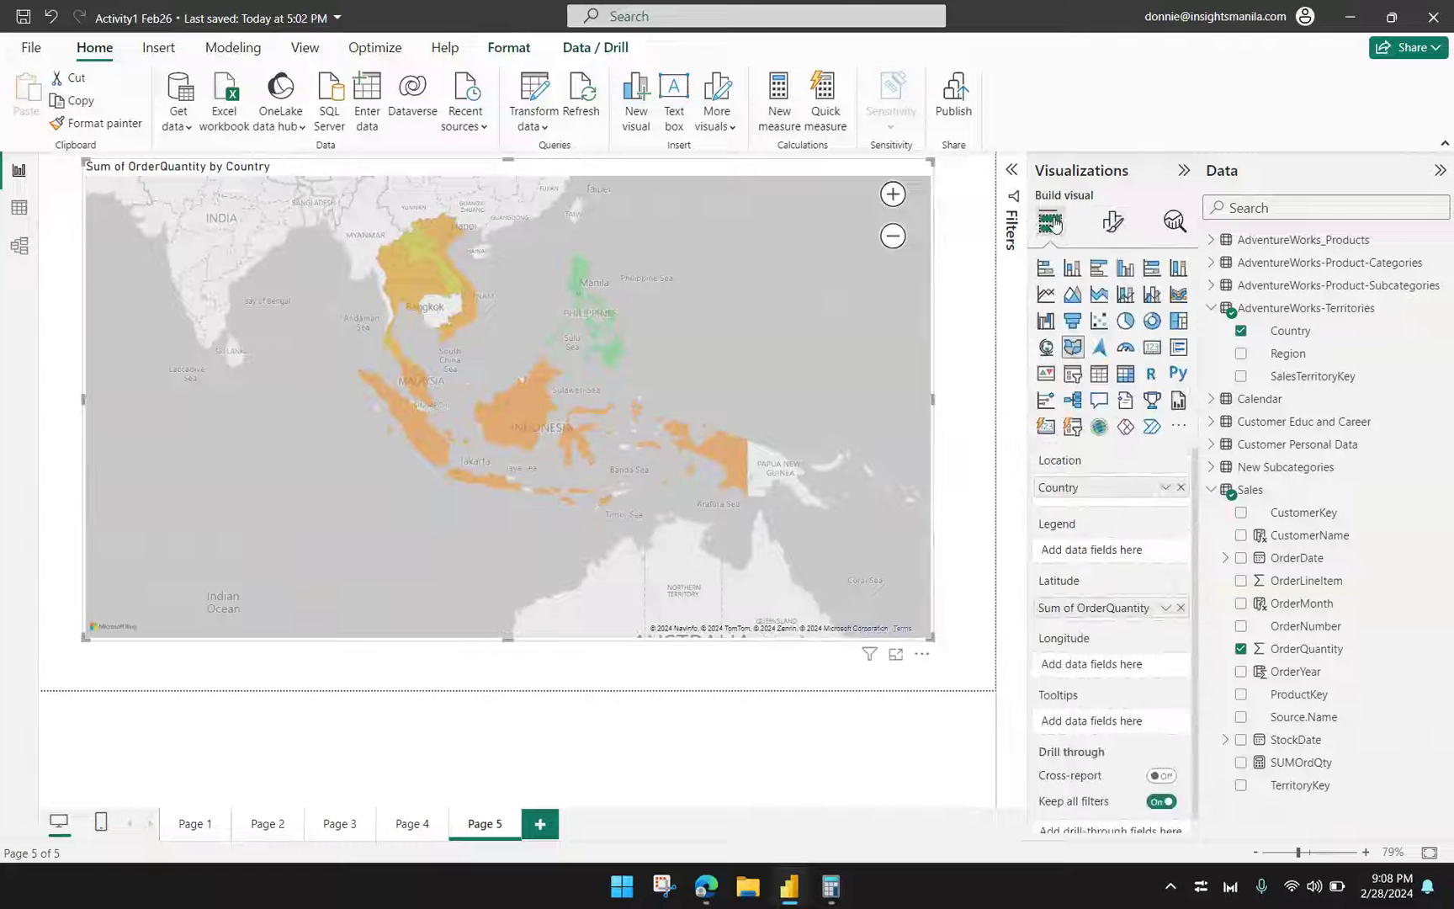
{"action": "left_click_drag", "start_coordinate": [701, 335], "coordinate": [747, 342]}
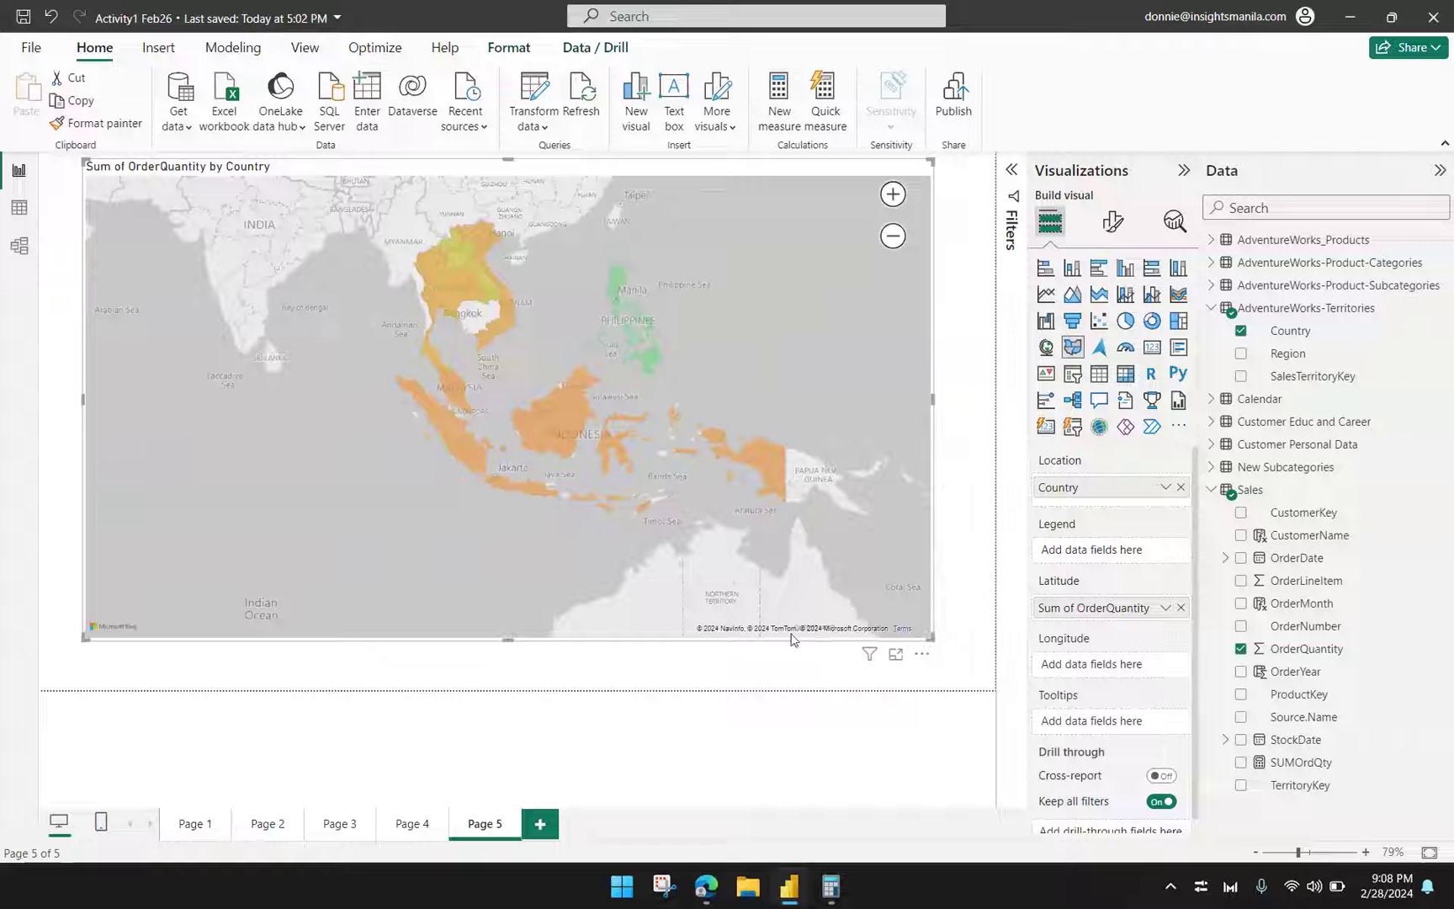
{"action": "mouse_move", "coordinate": [707, 887]}
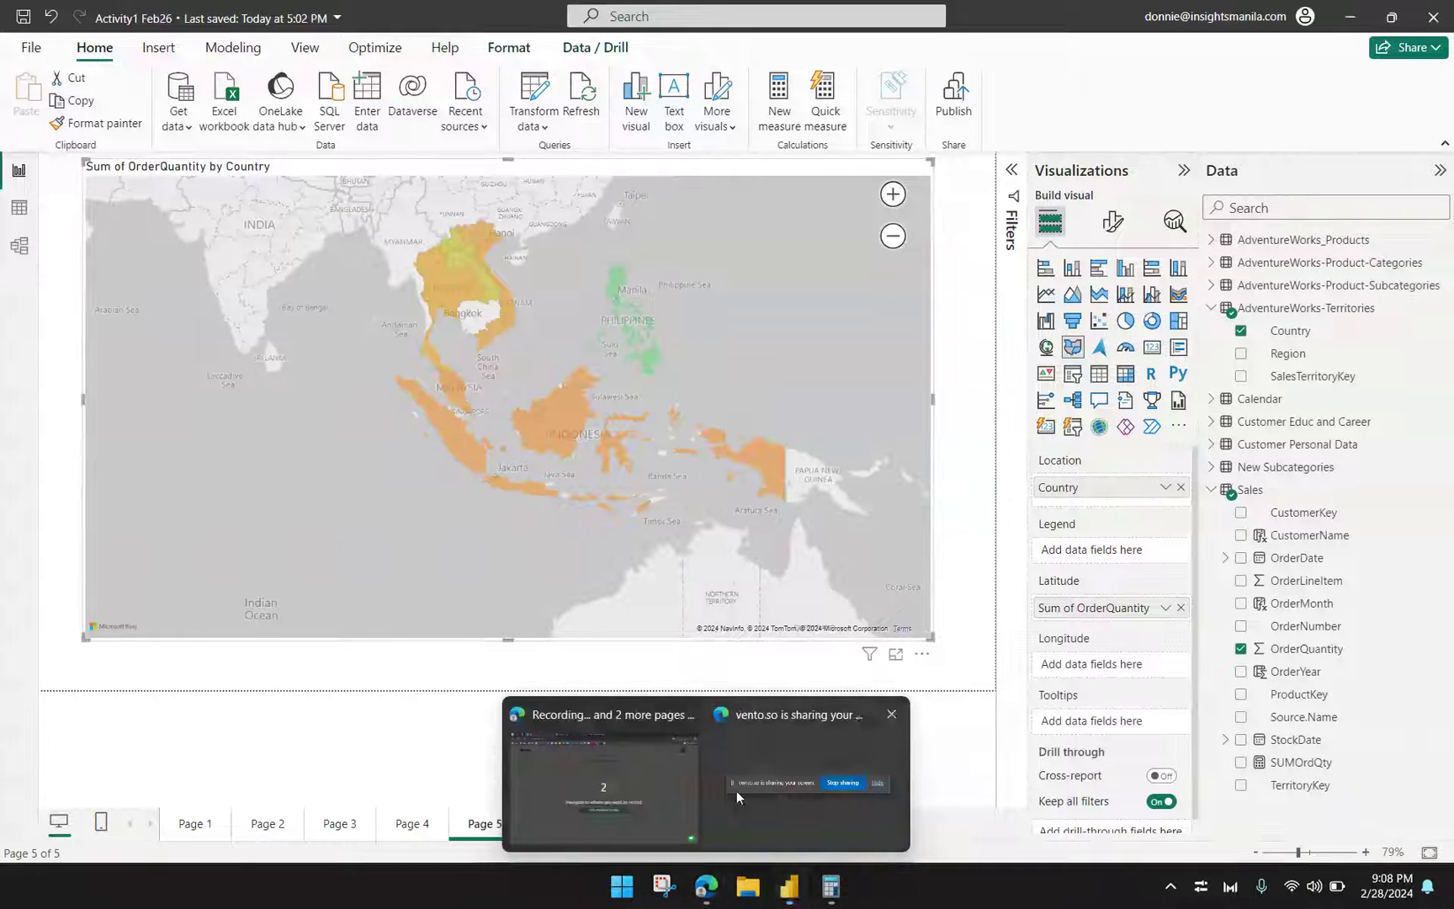